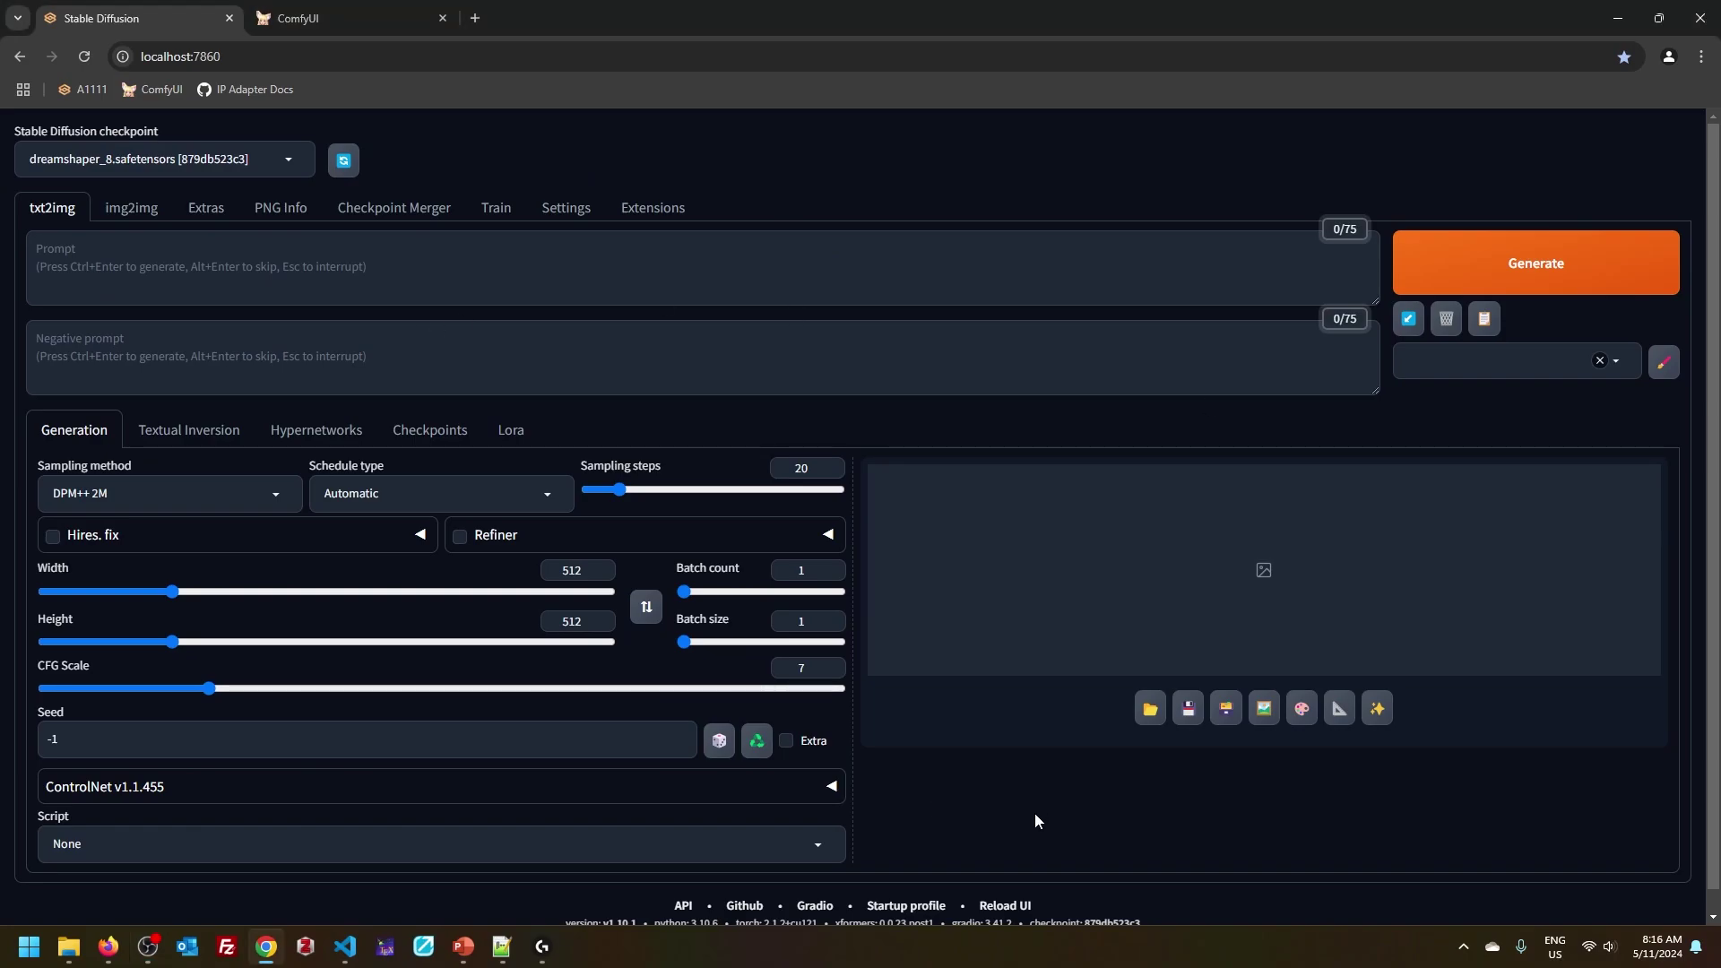
Step: Expand the ControlNet v1.1.455 section in A1111 and scroll through its image and control options
{"action": "left_click", "coordinate": [826, 797]}
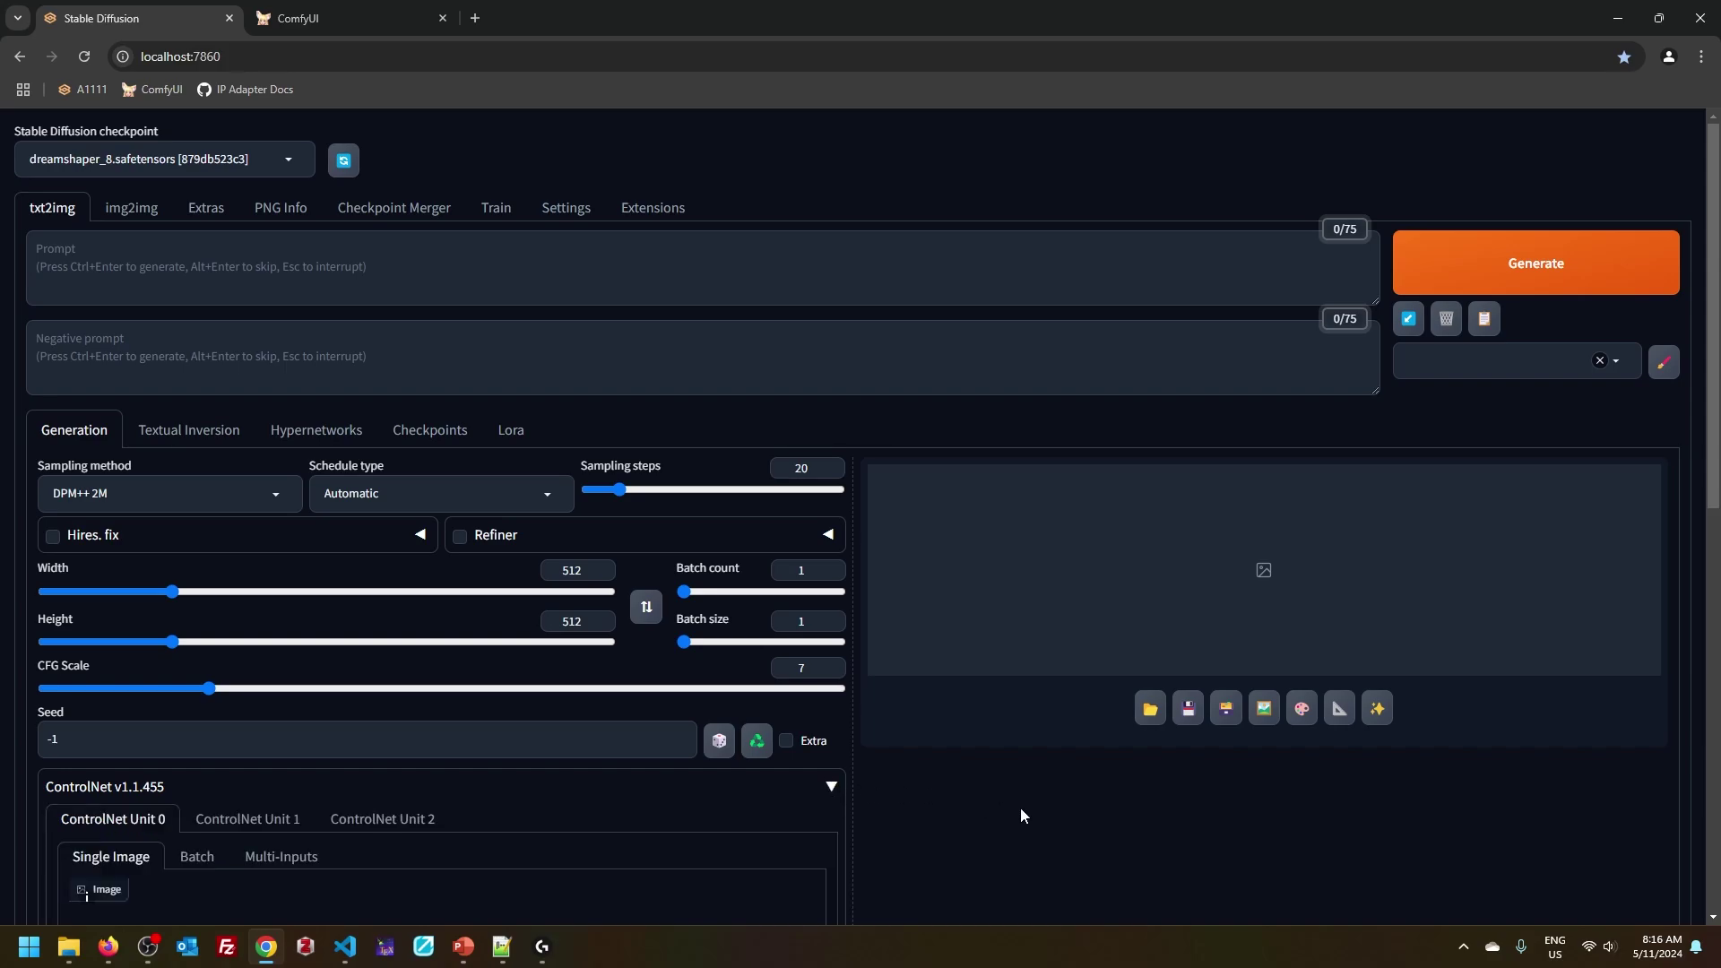
{"action": "scroll", "coordinate": [1013, 815], "scroll_direction": "down", "scroll_amount": 7}
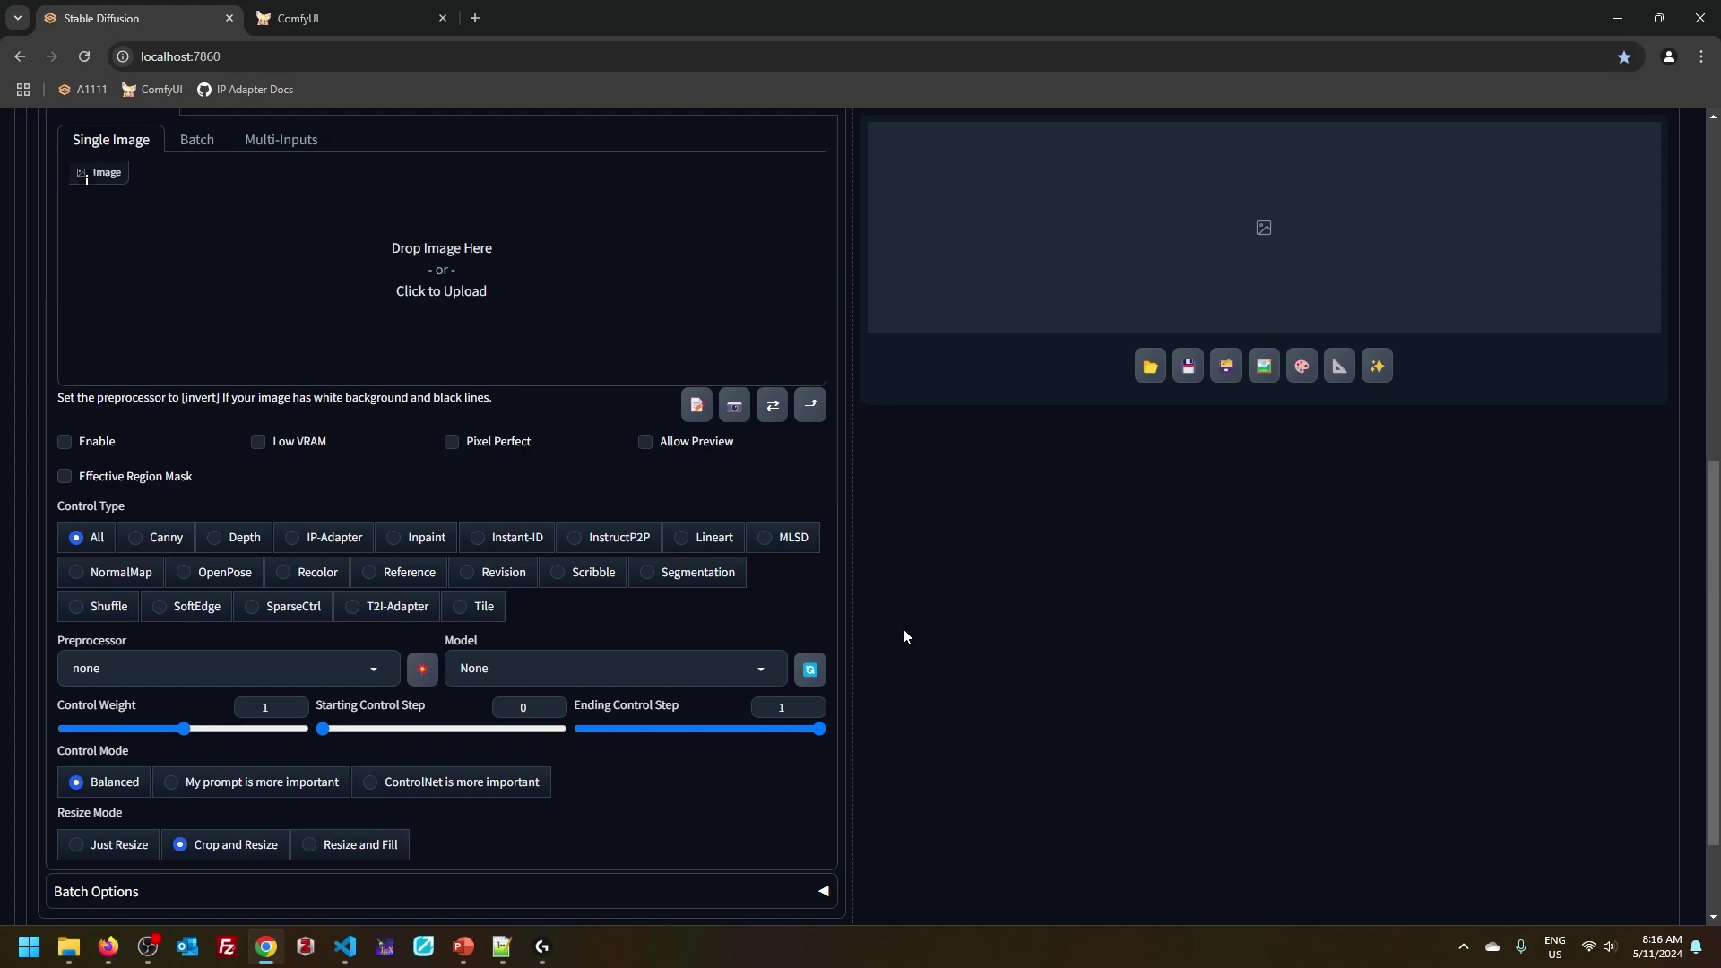
{"action": "scroll", "coordinate": [905, 680], "scroll_direction": "up", "scroll_amount": 3}
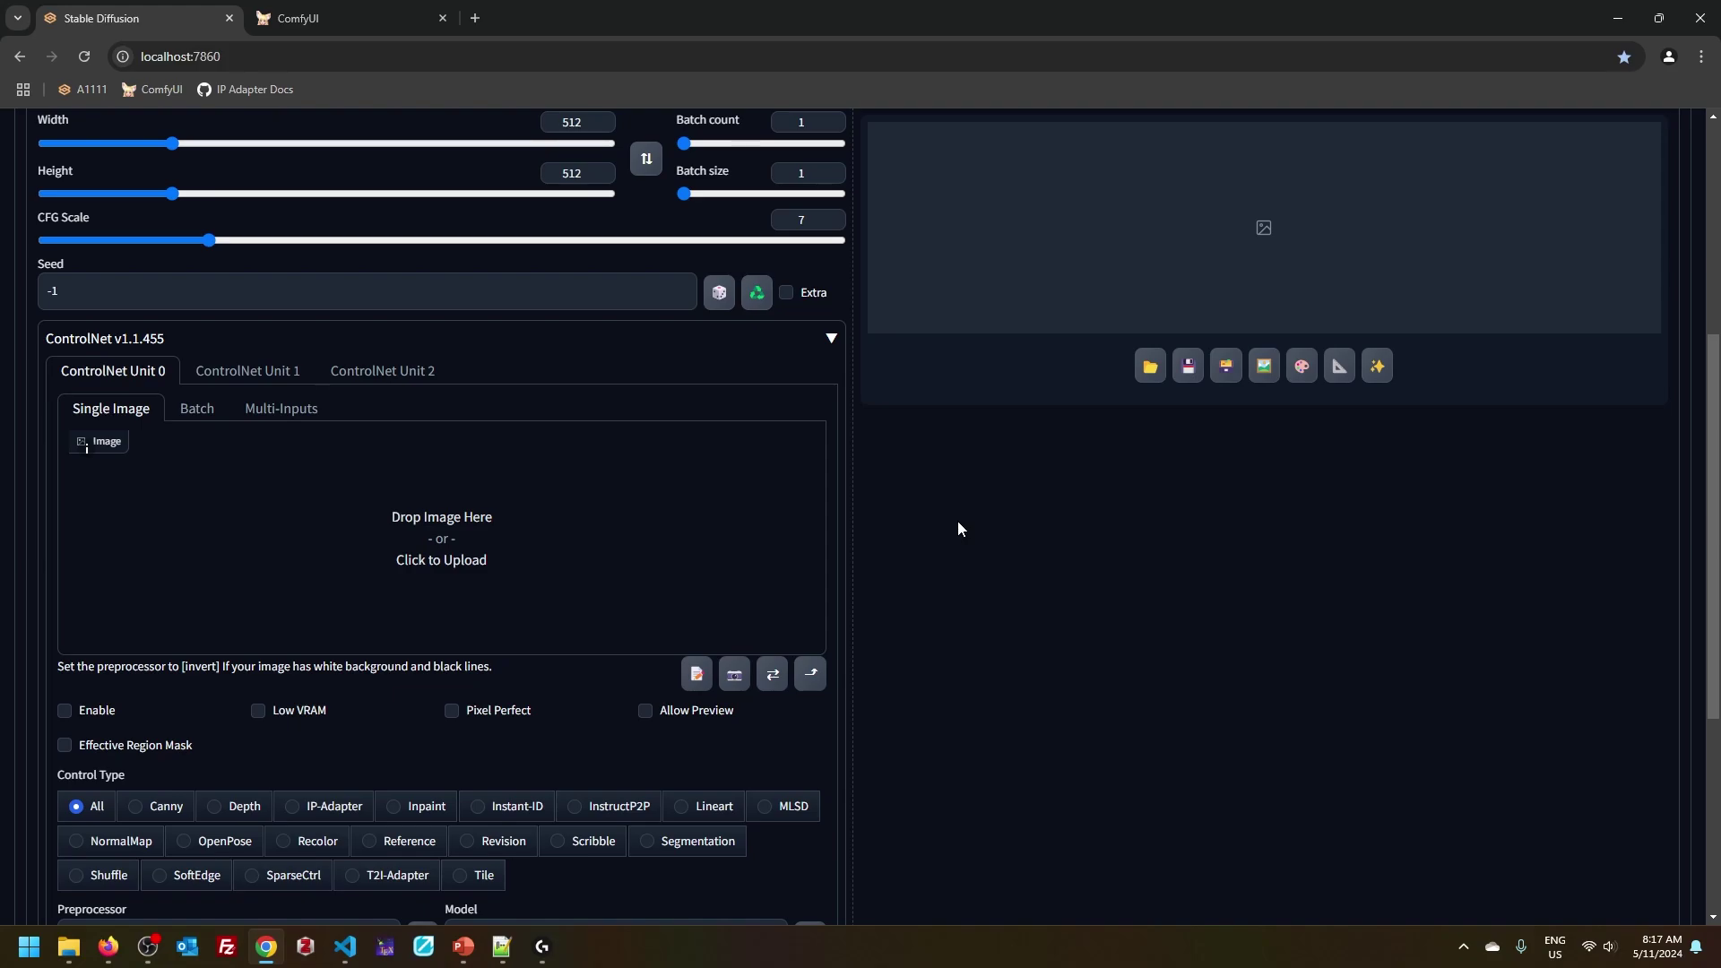
{"action": "scroll", "coordinate": [973, 542], "scroll_direction": "down", "scroll_amount": 2}
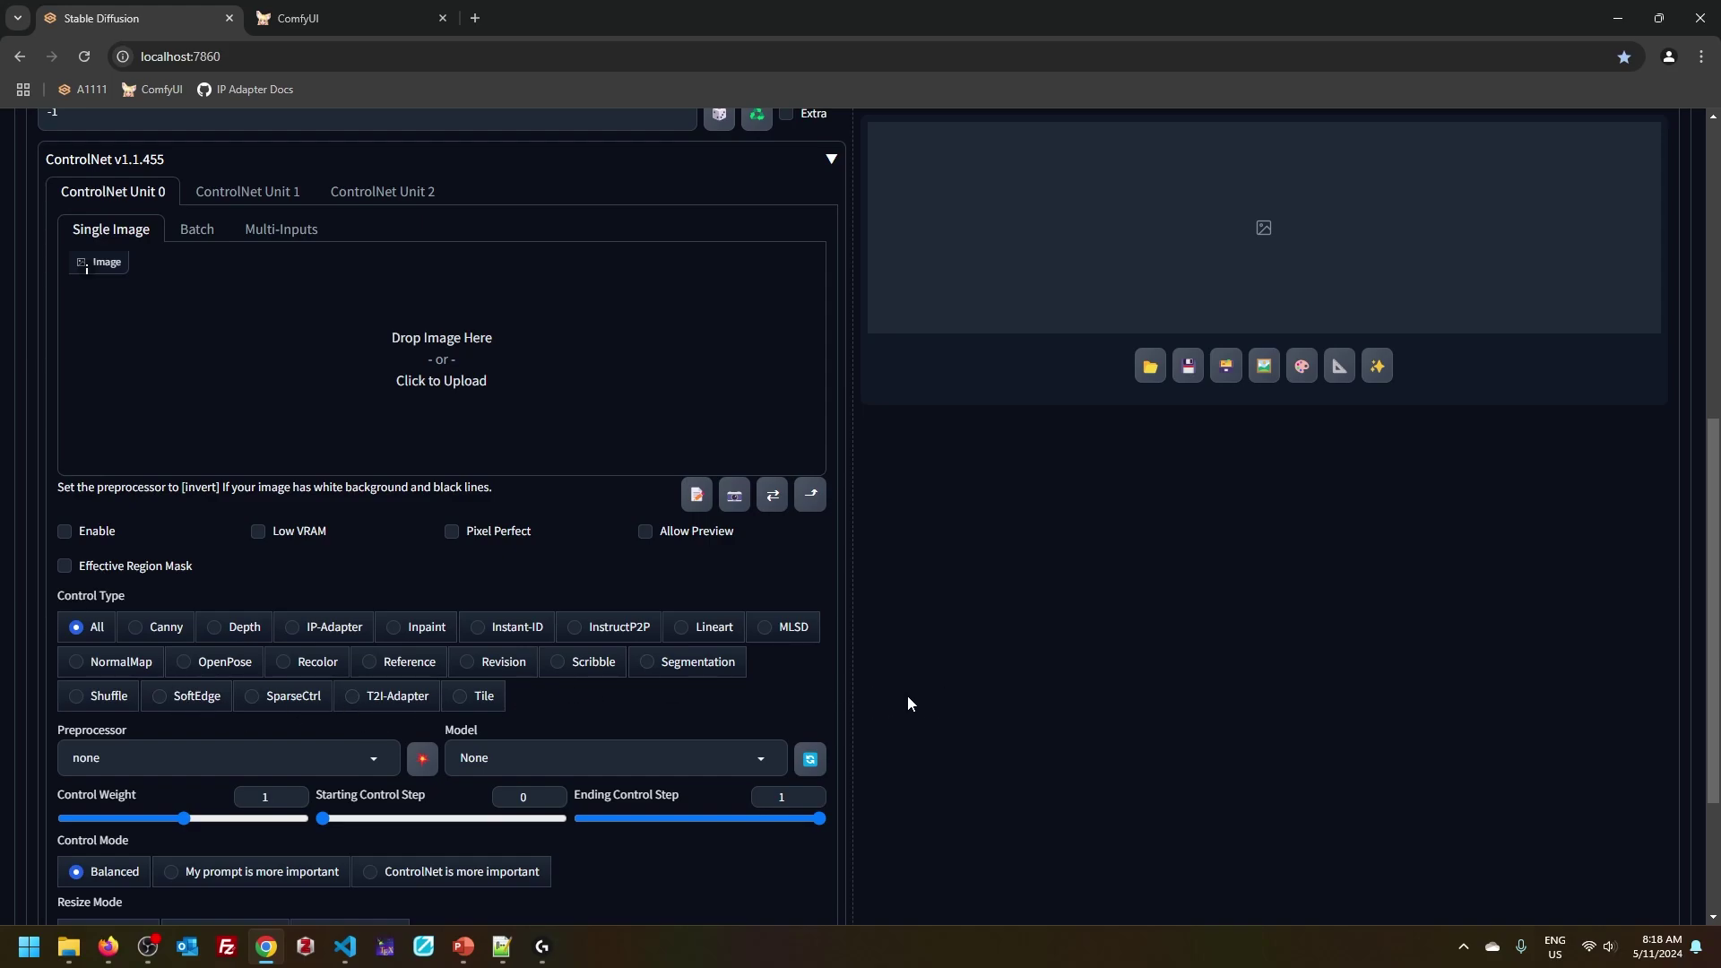
{"action": "scroll", "coordinate": [922, 778], "scroll_direction": "up", "scroll_amount": 3}
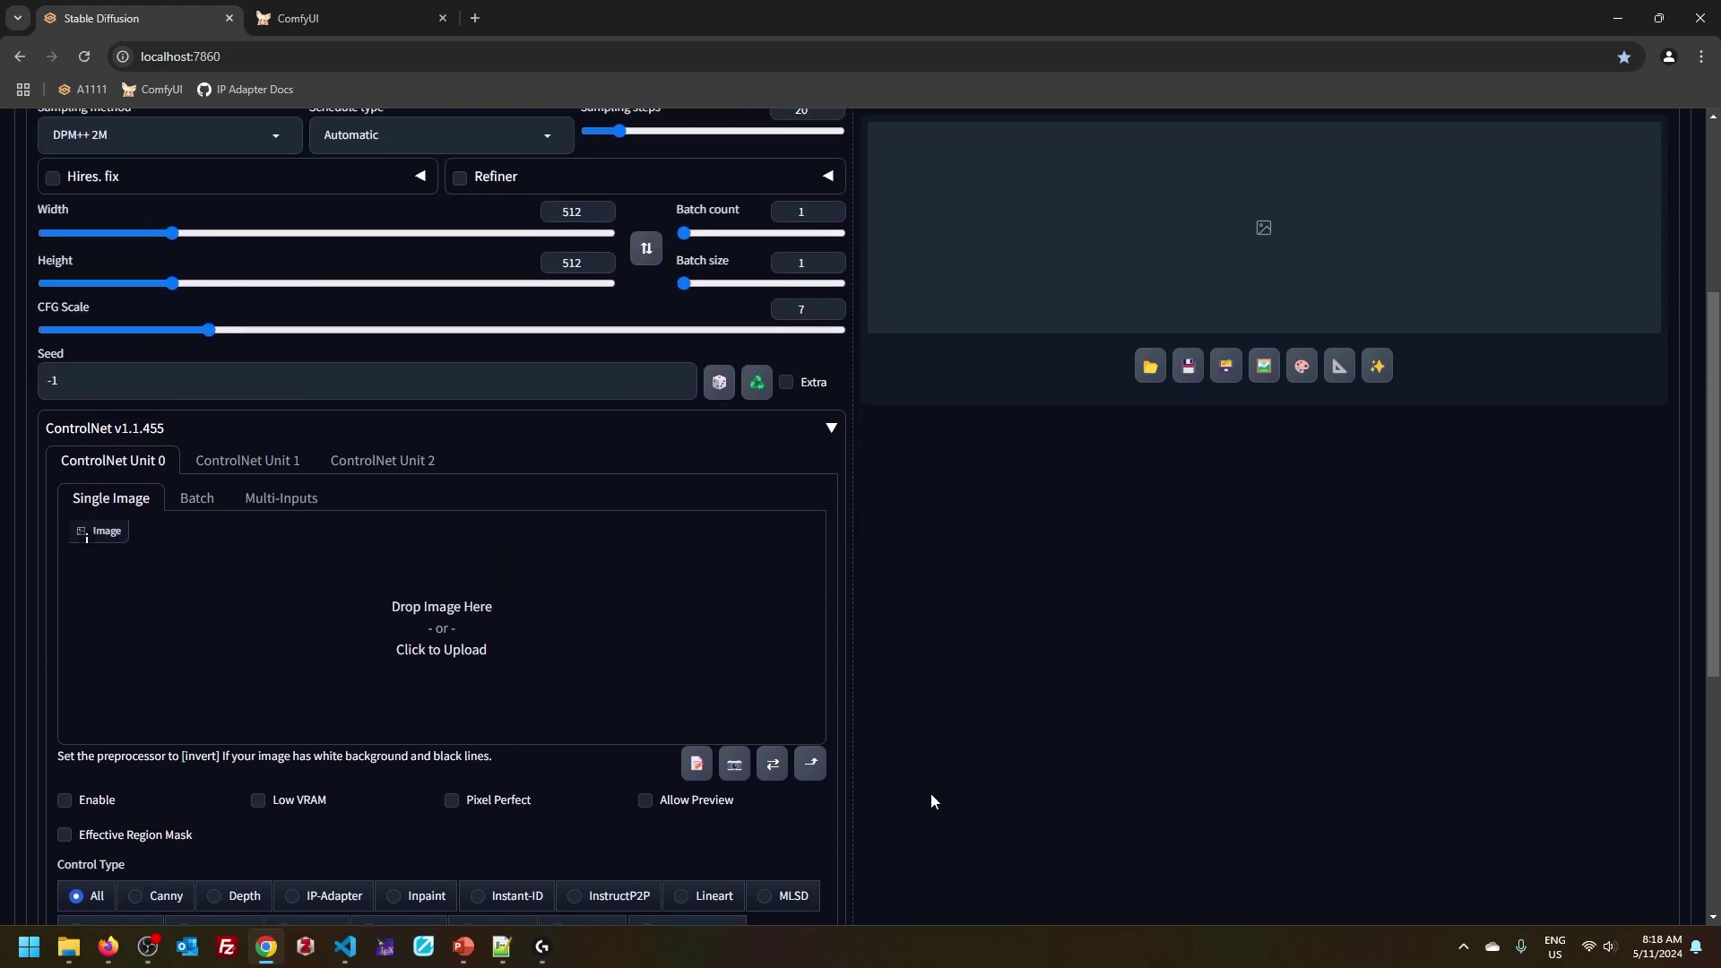
{"action": "scroll", "coordinate": [931, 793], "scroll_direction": "down", "scroll_amount": 3}
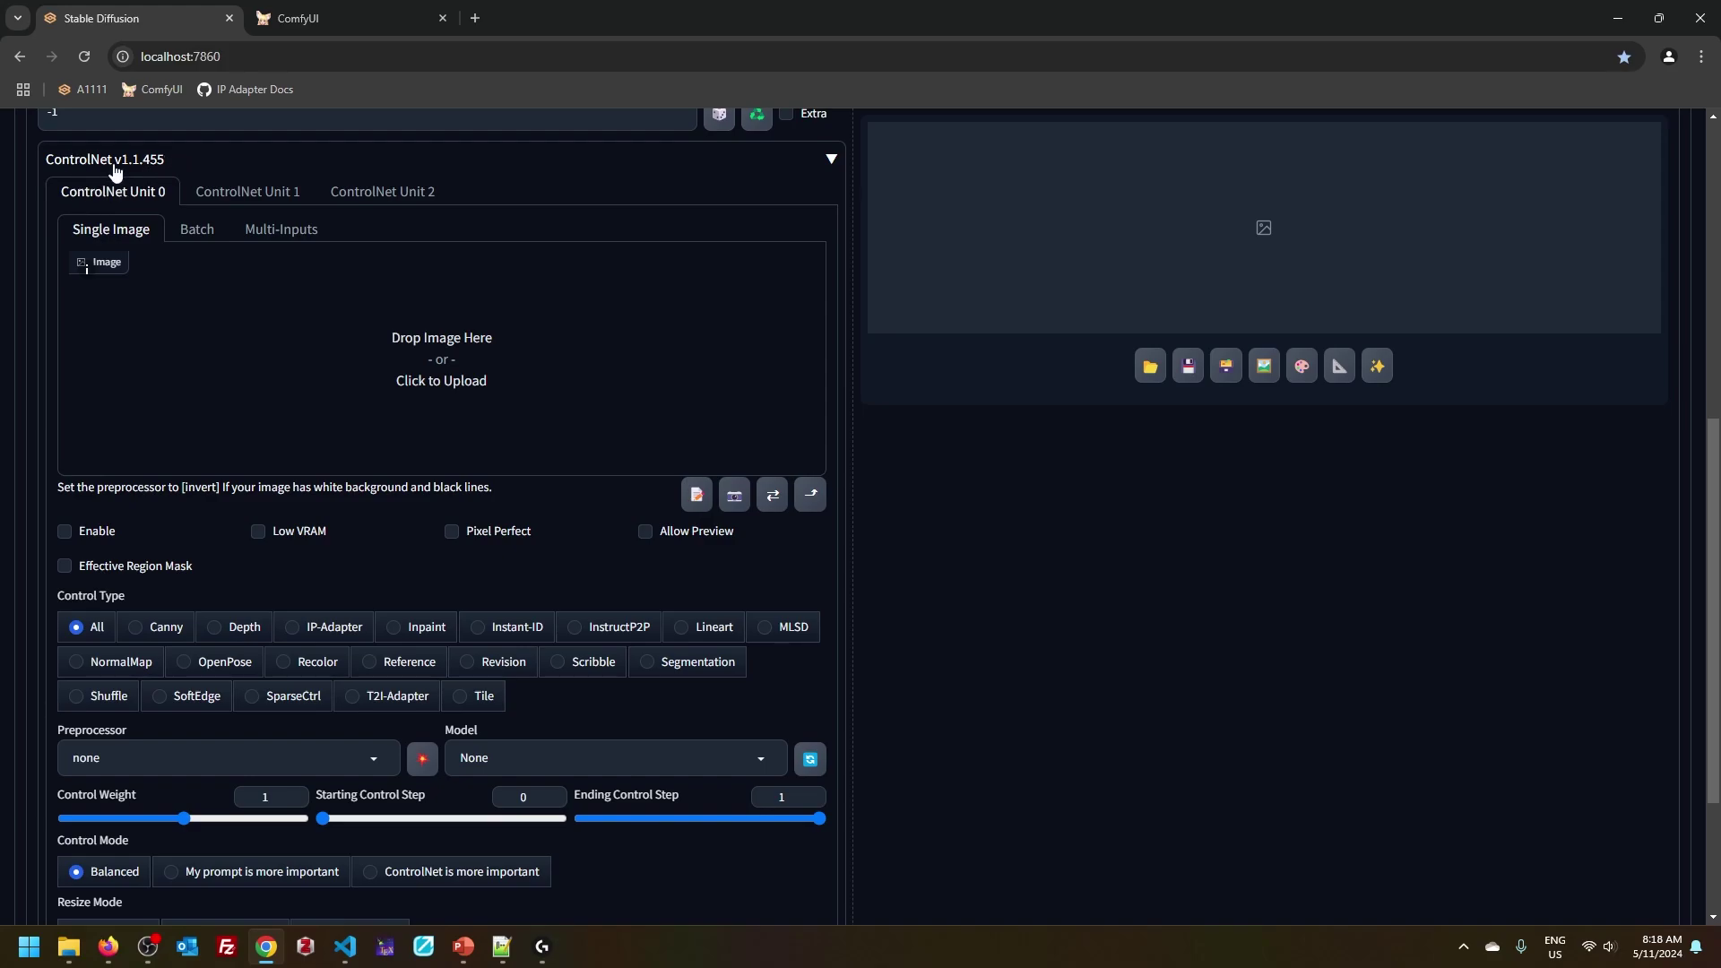
{"action": "scroll", "coordinate": [233, 174], "scroll_direction": "up", "scroll_amount": 1}
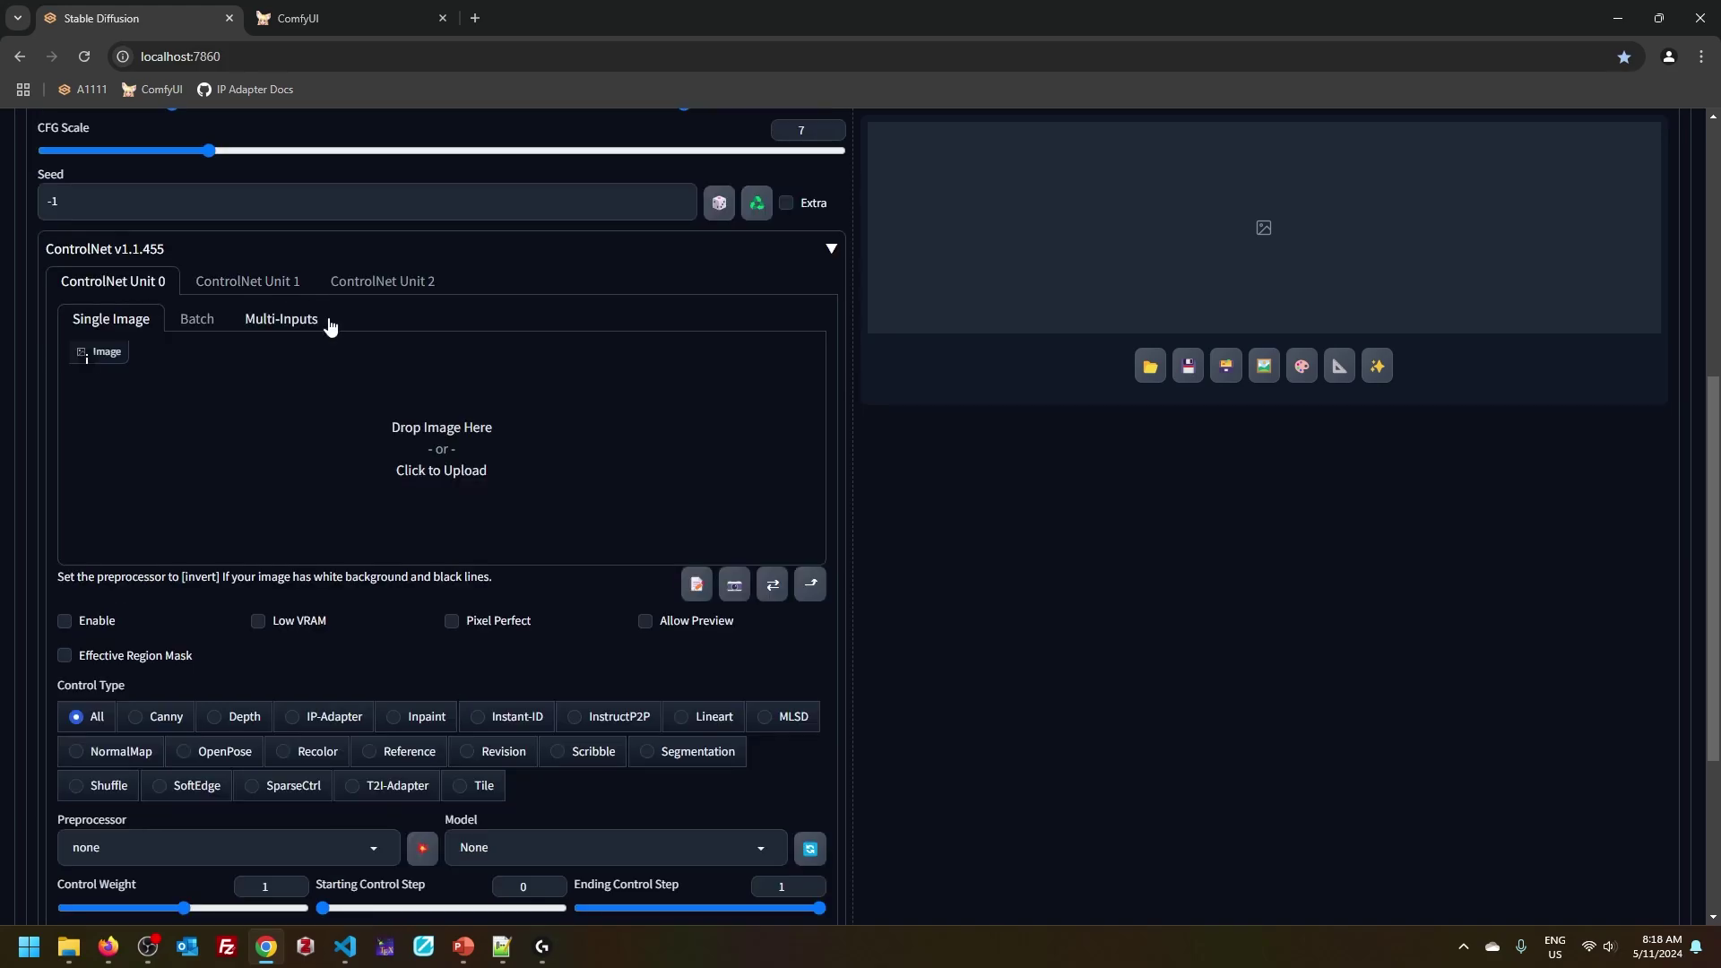
{"action": "scroll", "coordinate": [1013, 627], "scroll_direction": "down", "scroll_amount": 2}
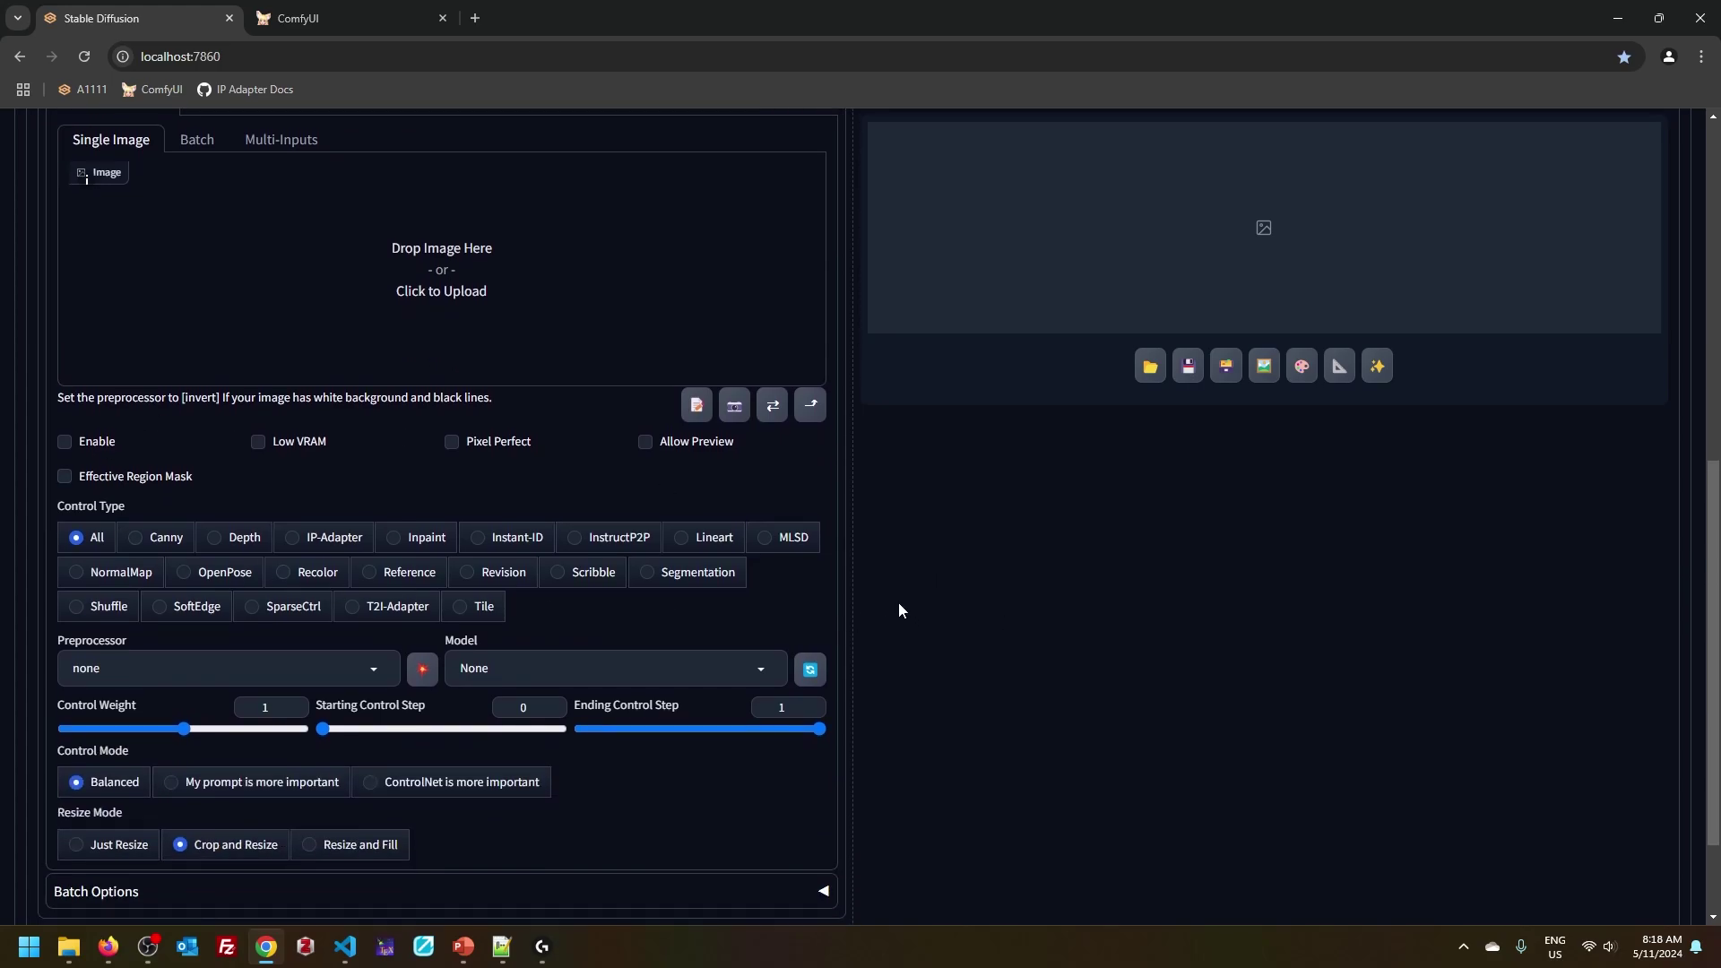
{"action": "scroll", "coordinate": [898, 602], "scroll_direction": "down", "scroll_amount": 1}
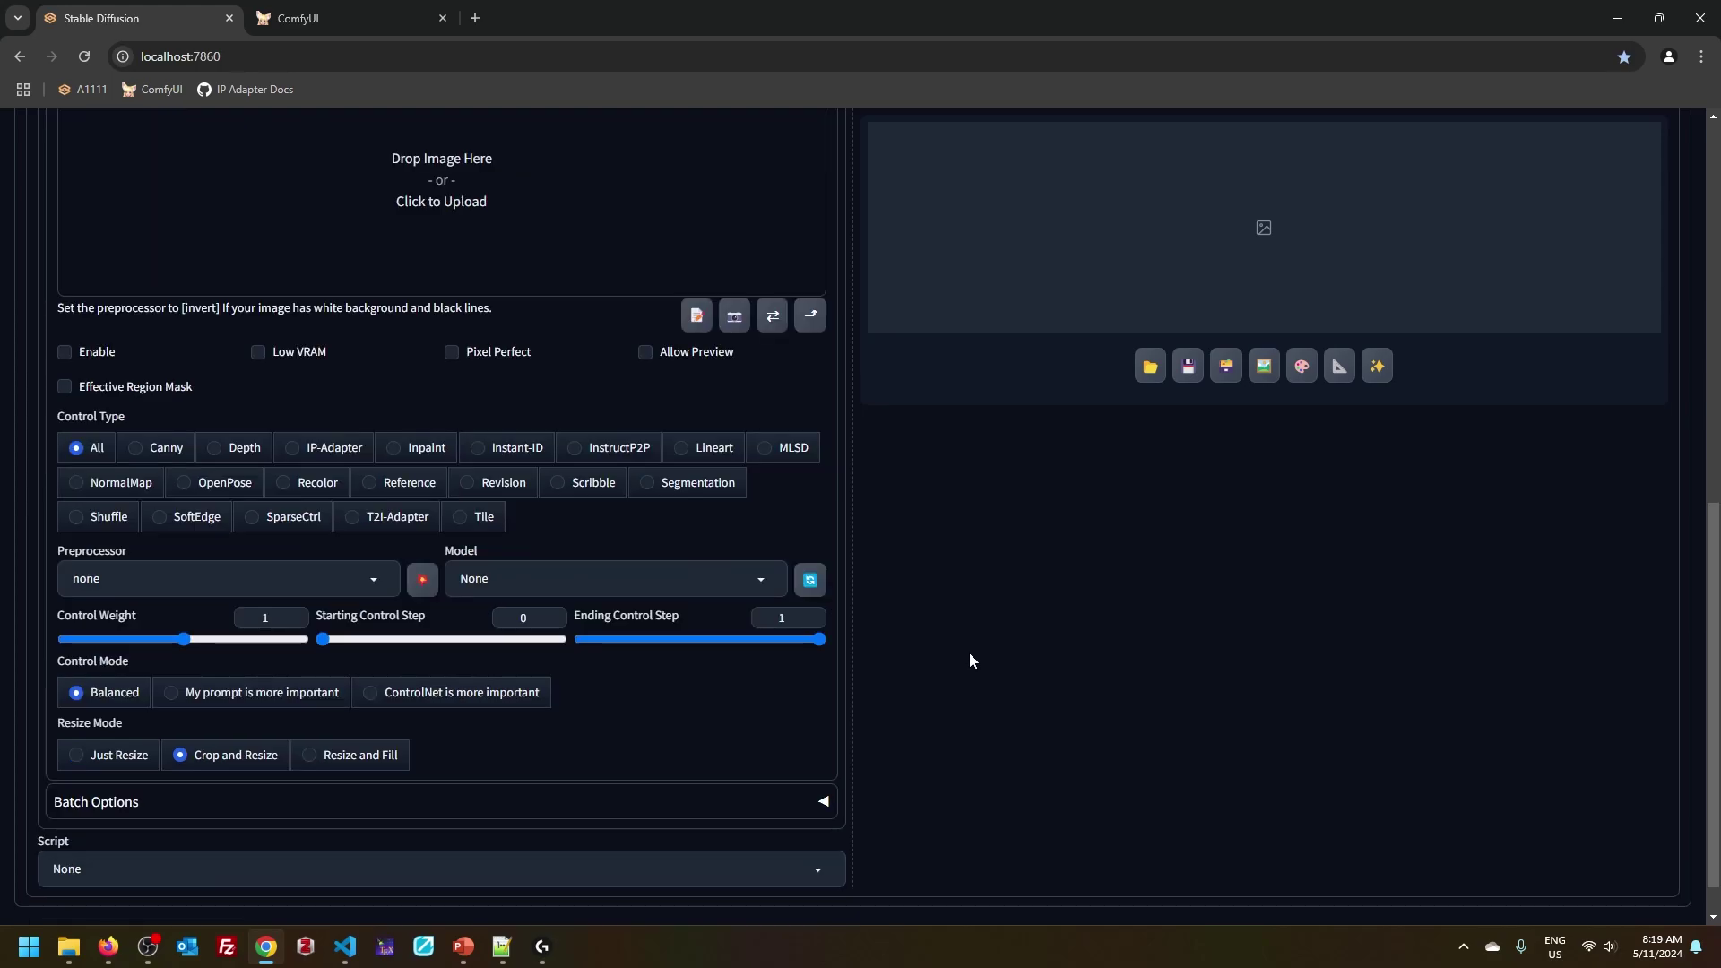
Step: In ComfyUI's Custom Nodes Manager, sort nodes by most stars, confirm ComfyUI_IPAdapter_plus is installed, and close the list
{"action": "left_click", "coordinate": [331, 22]}
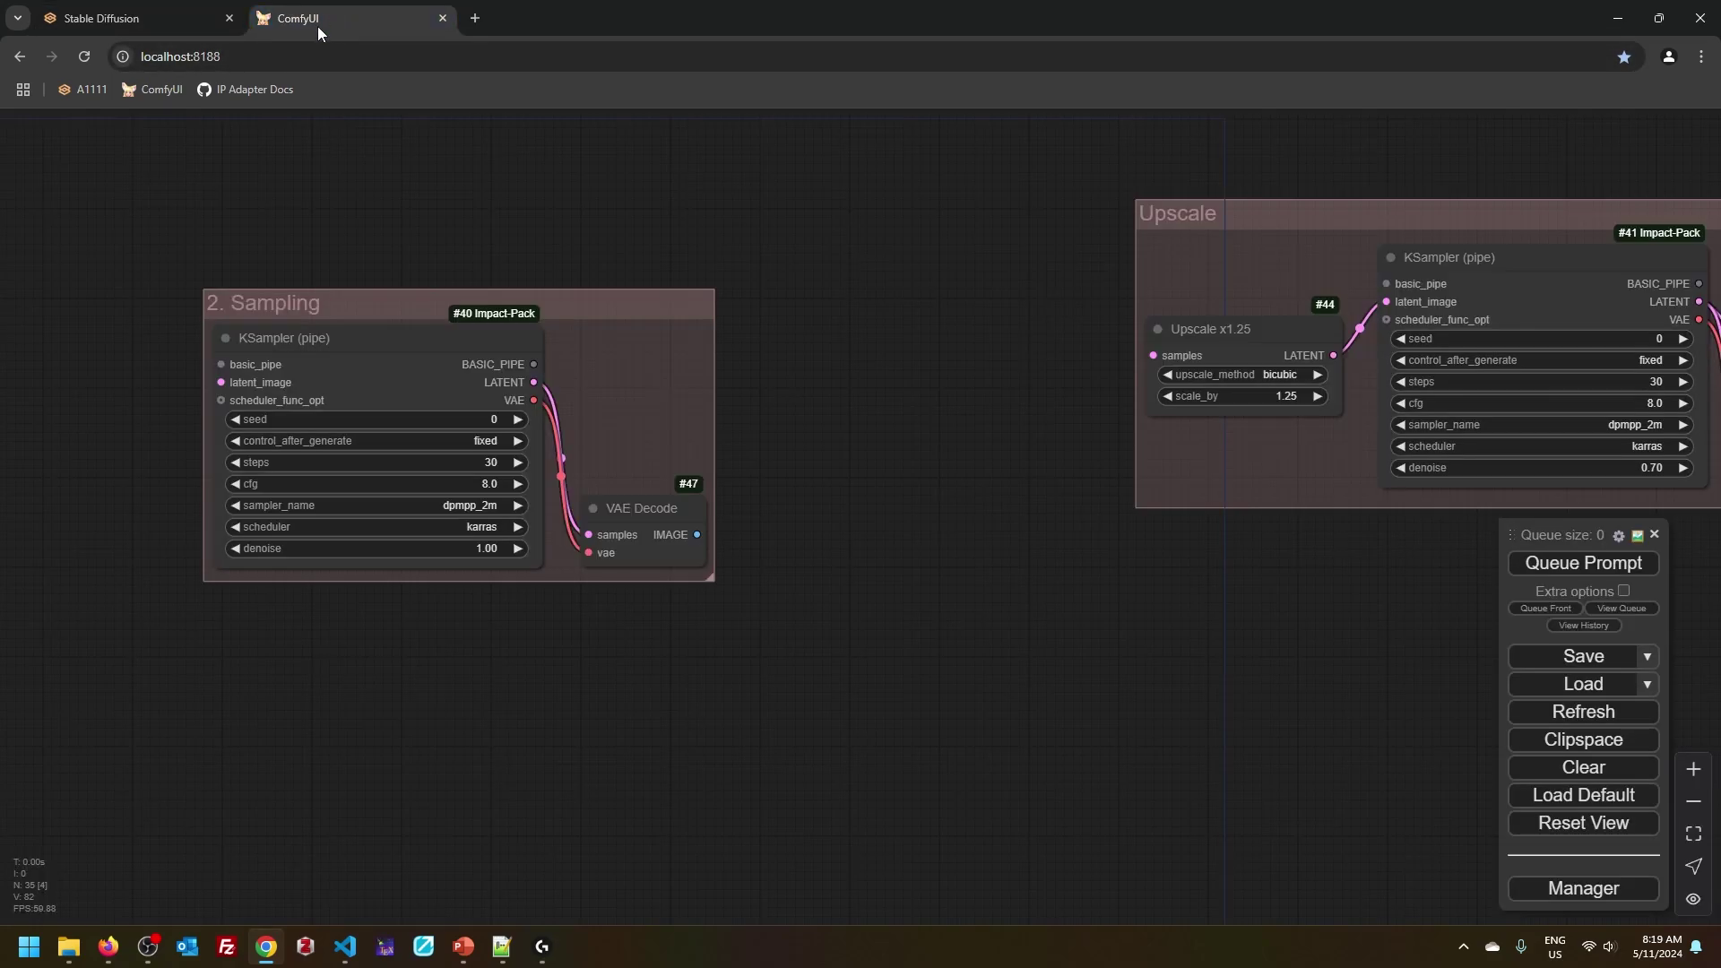
{"action": "left_click", "coordinate": [1583, 888]}
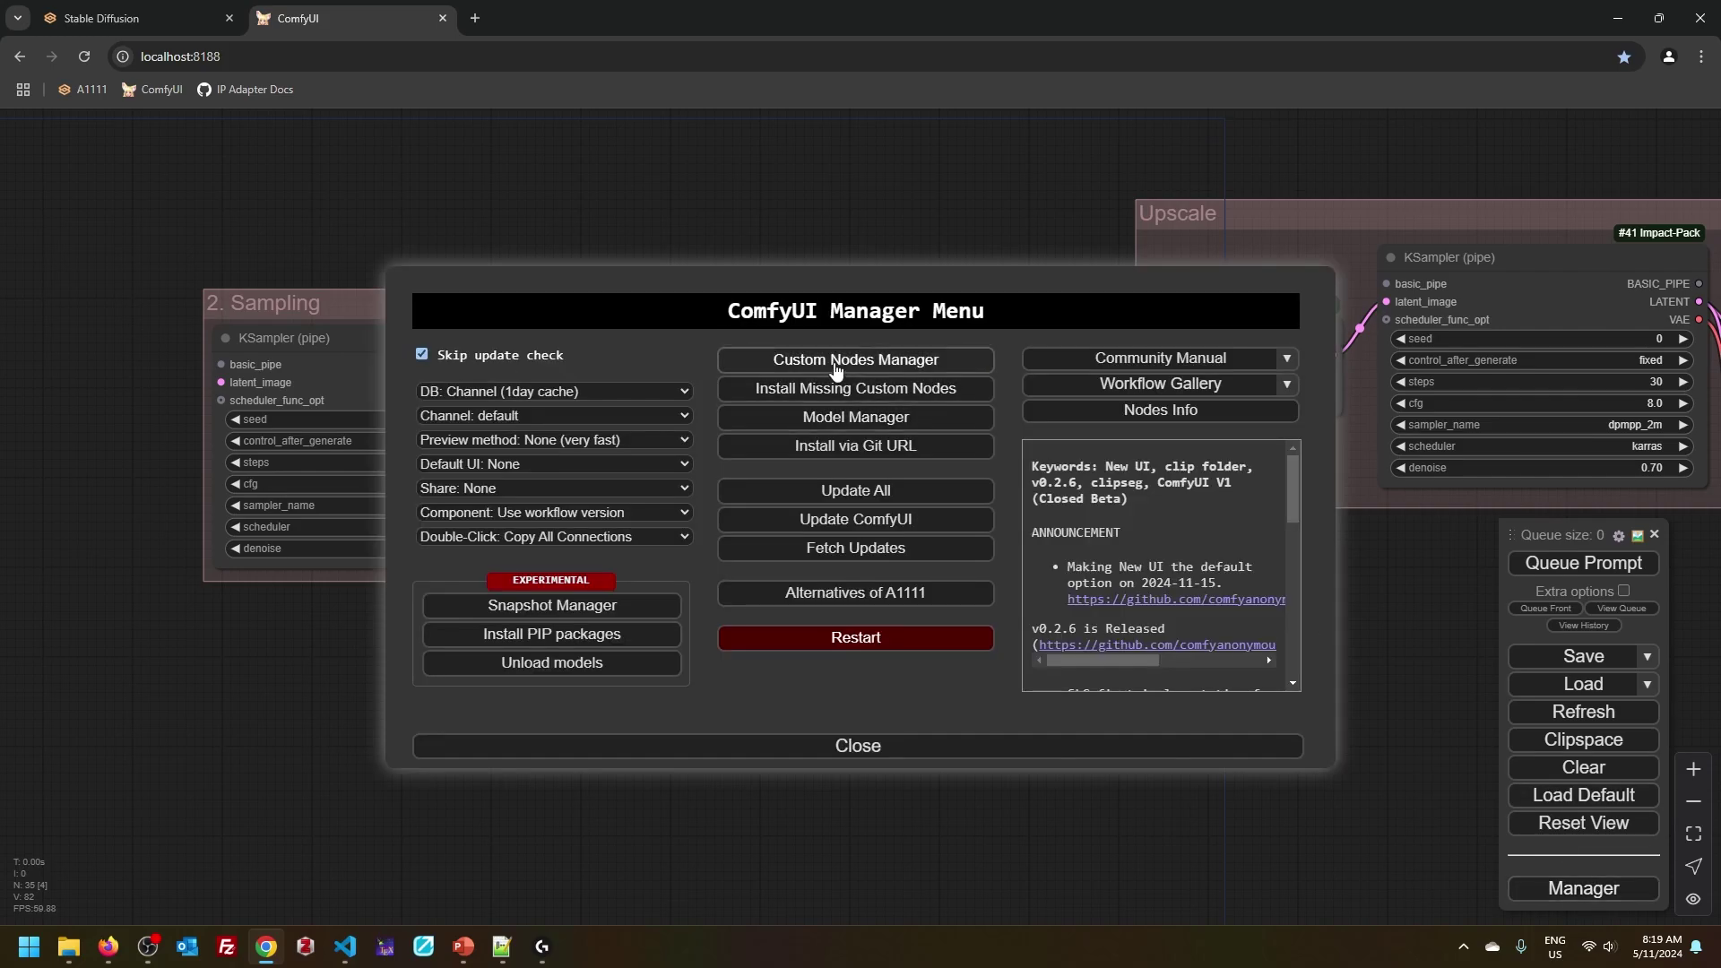
{"action": "left_click", "coordinate": [963, 368]}
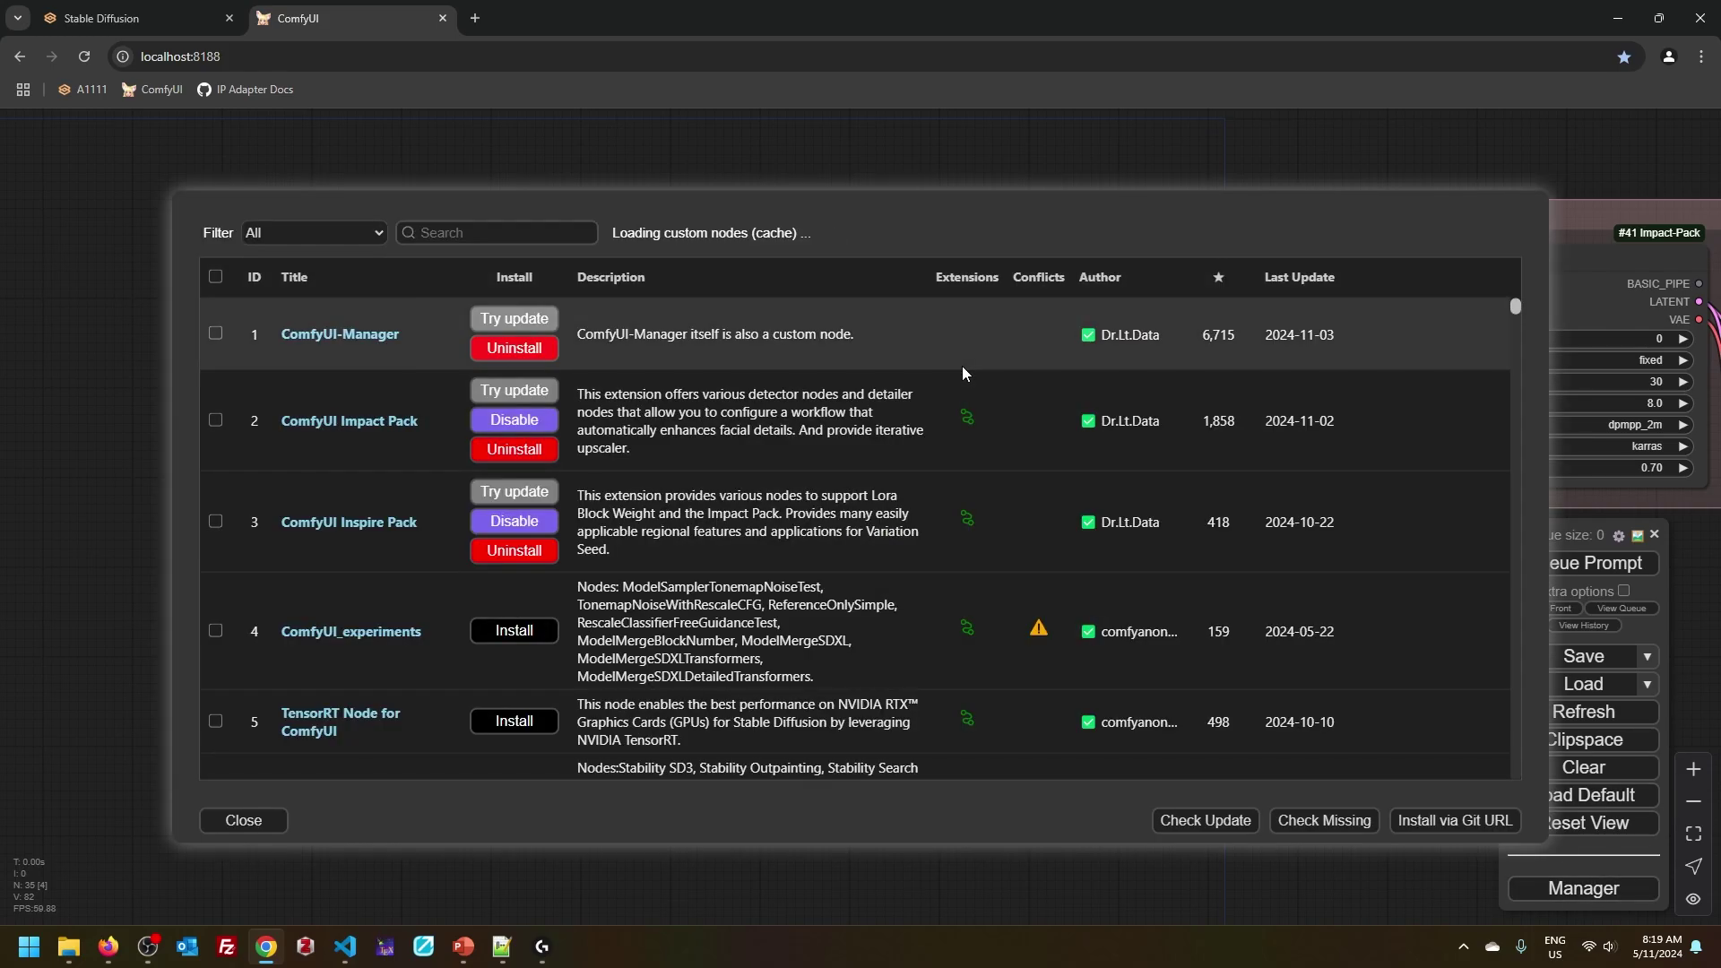
{"action": "left_click", "coordinate": [1219, 283]}
{"action": "left_click", "coordinate": [1219, 283]}
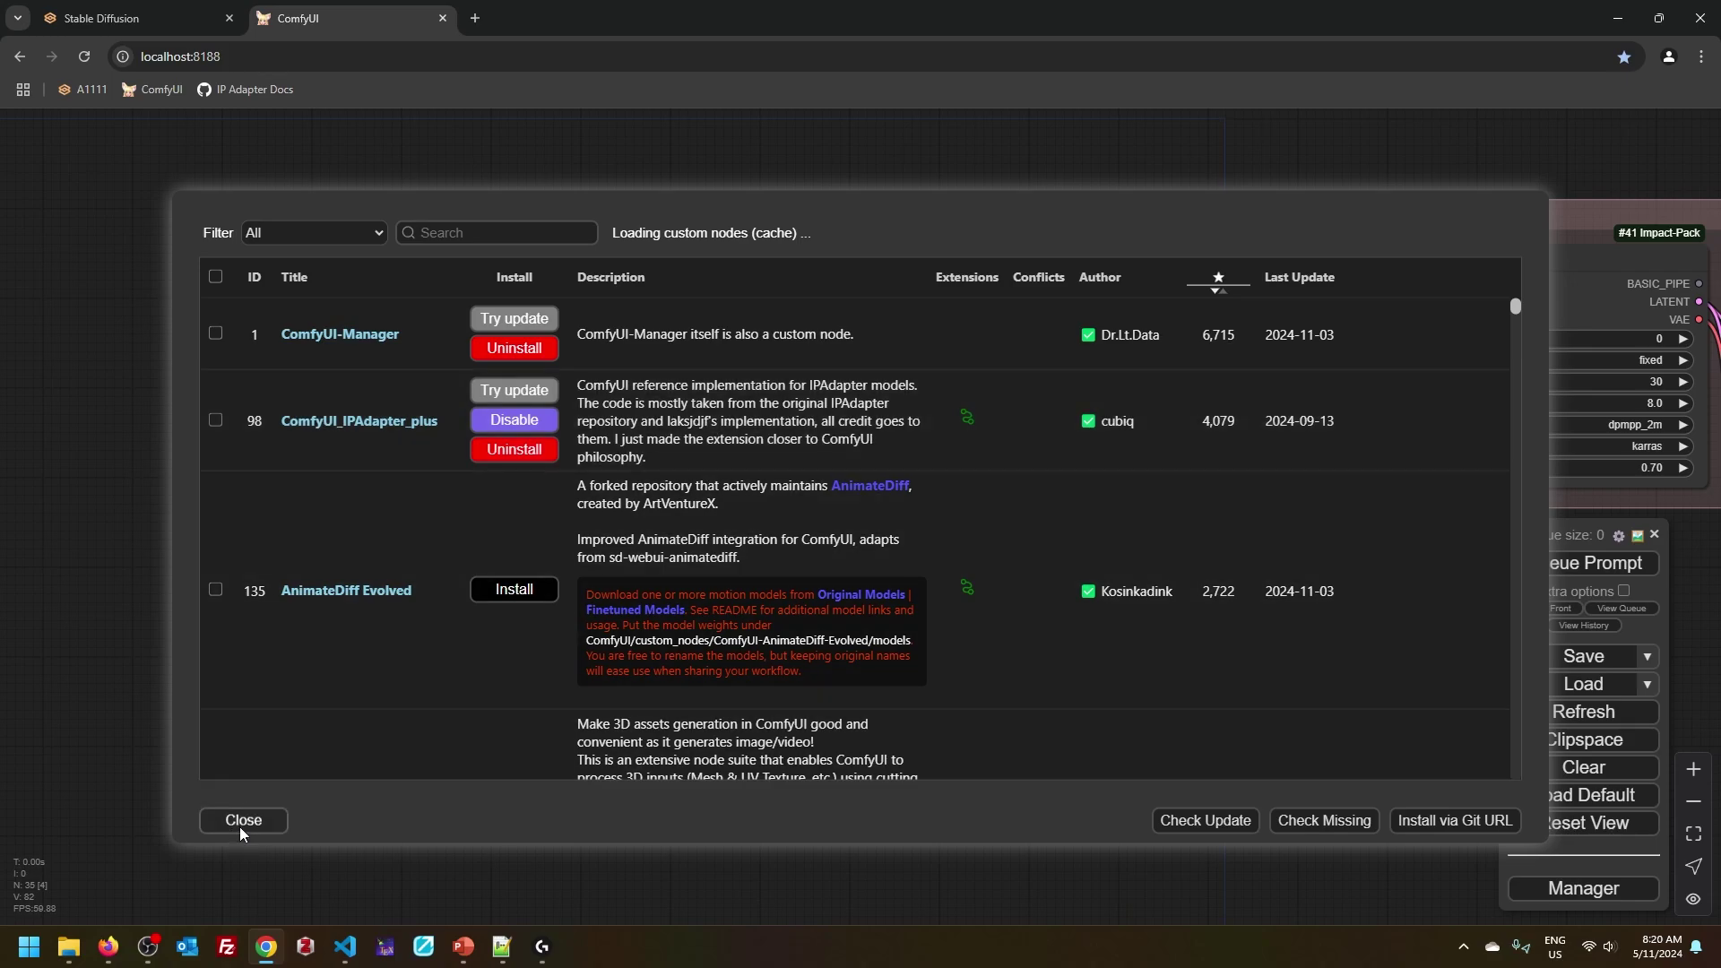
{"action": "left_click", "coordinate": [241, 821]}
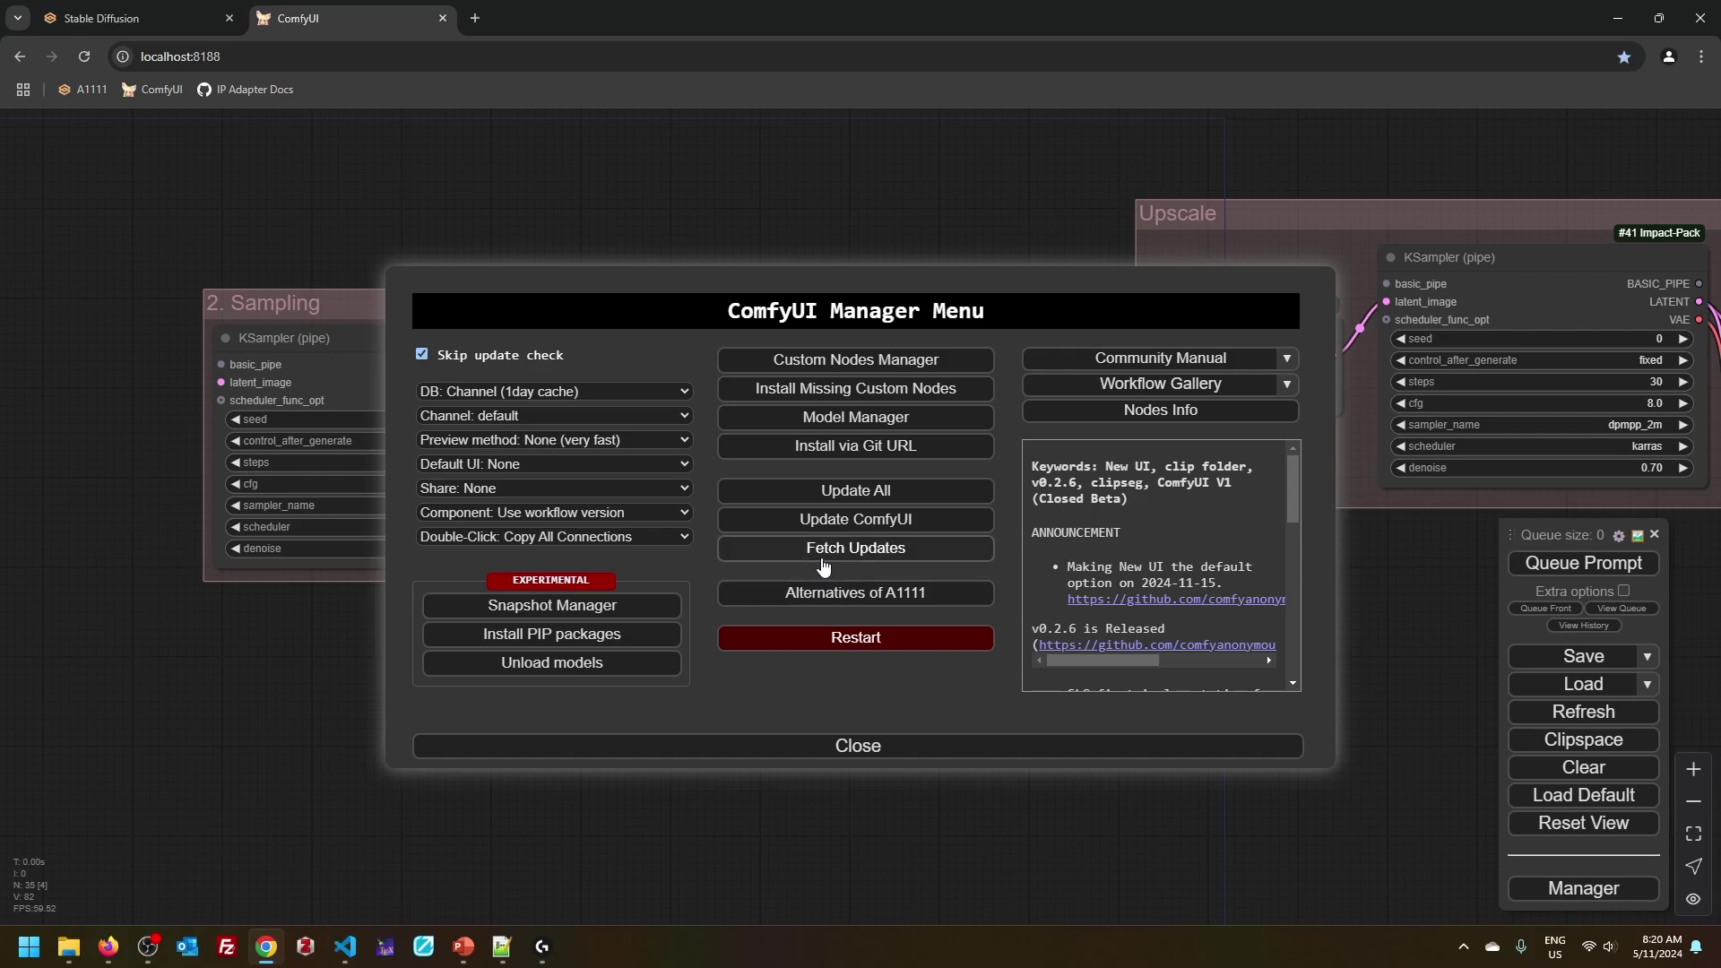
Step: Search the Model Manager for 'ipadapter plus' and widen the Name column to show full file names
{"action": "left_click", "coordinate": [858, 419]}
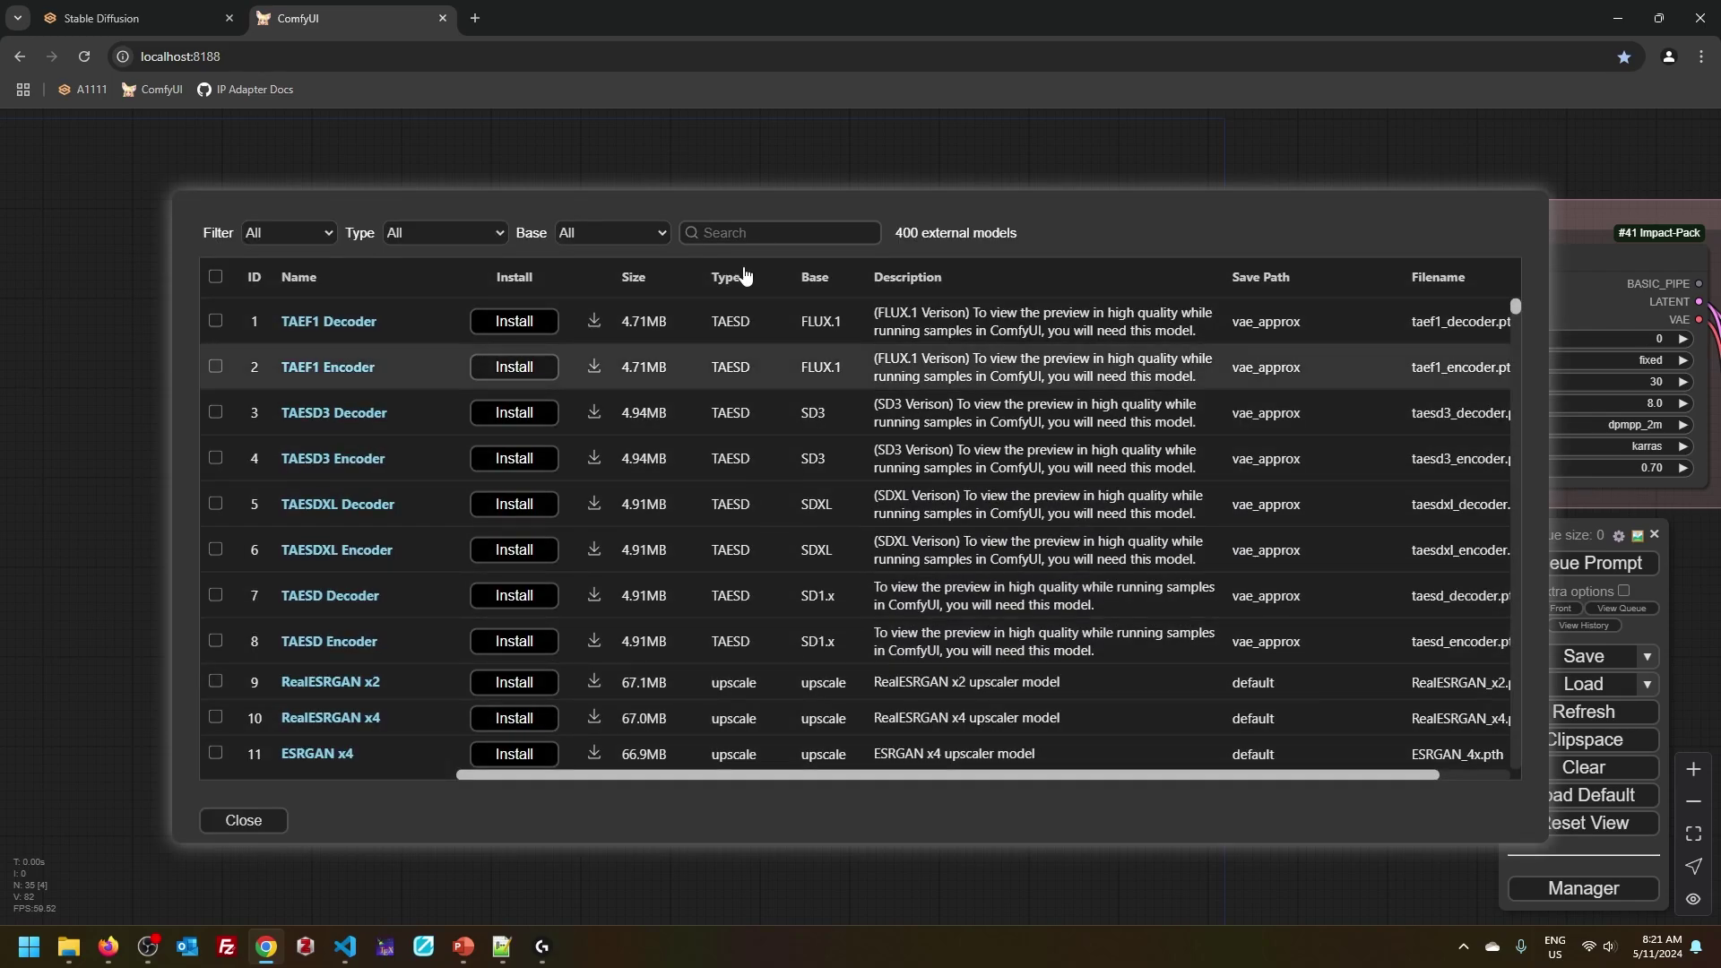
{"action": "left_click", "coordinate": [794, 235]}
{"action": "type", "text": "ipadapter plus"}
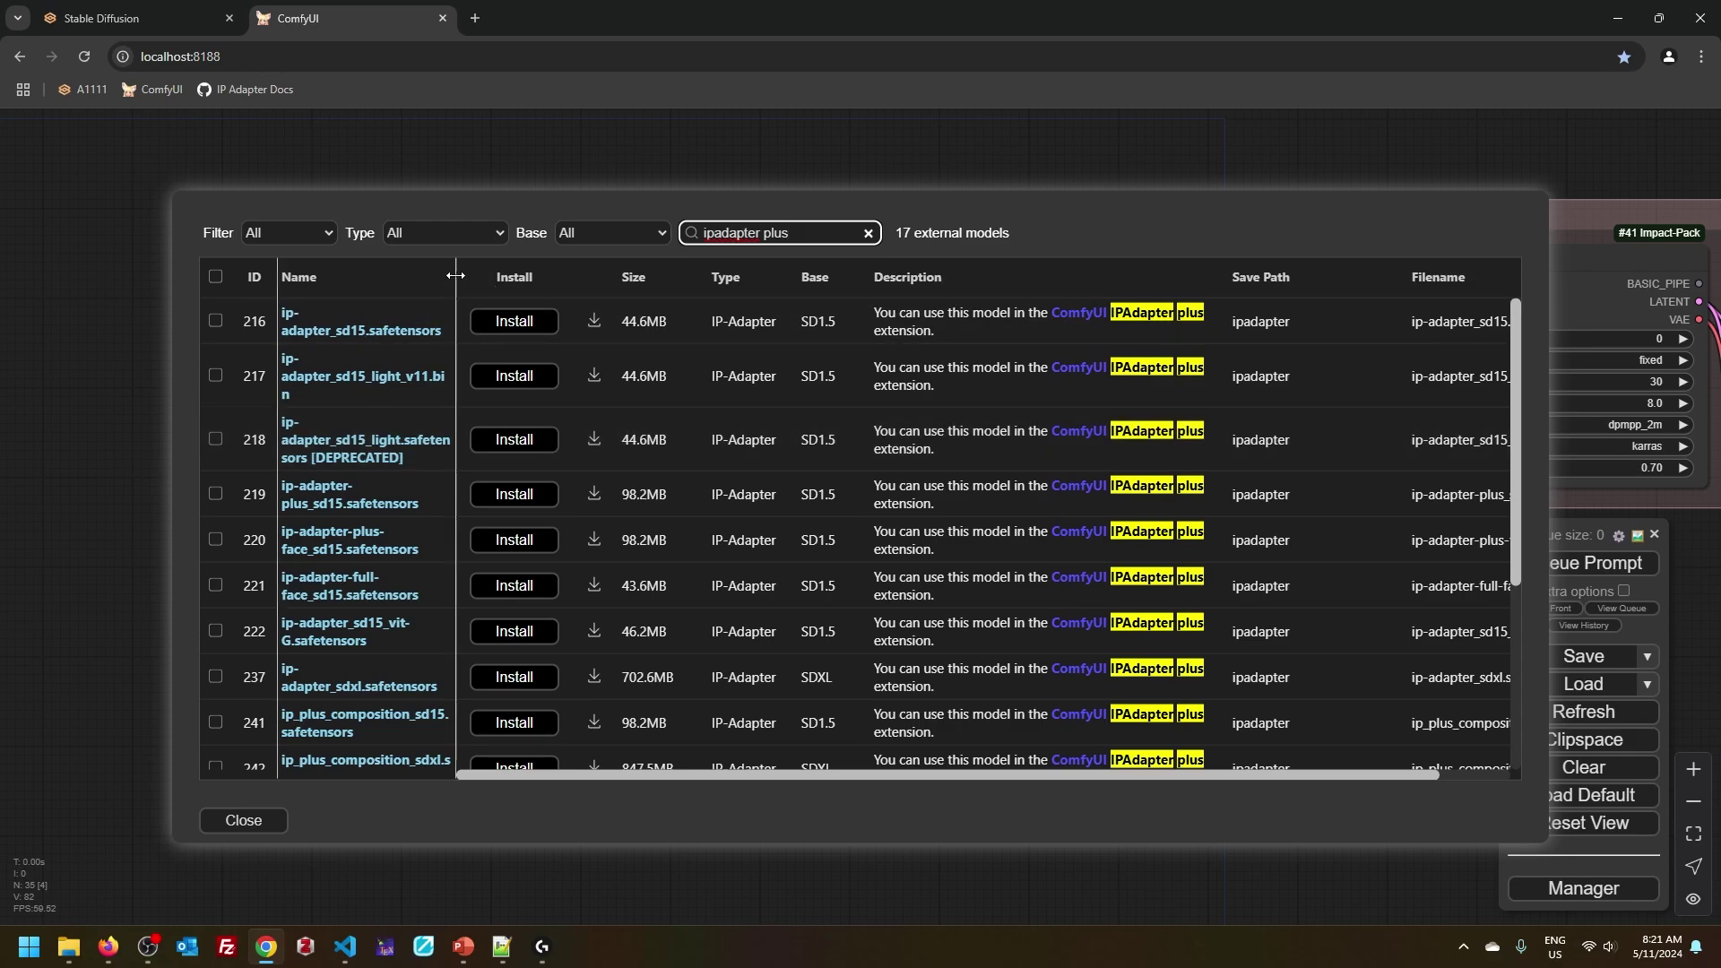
{"action": "double_click", "coordinate": [459, 276]}
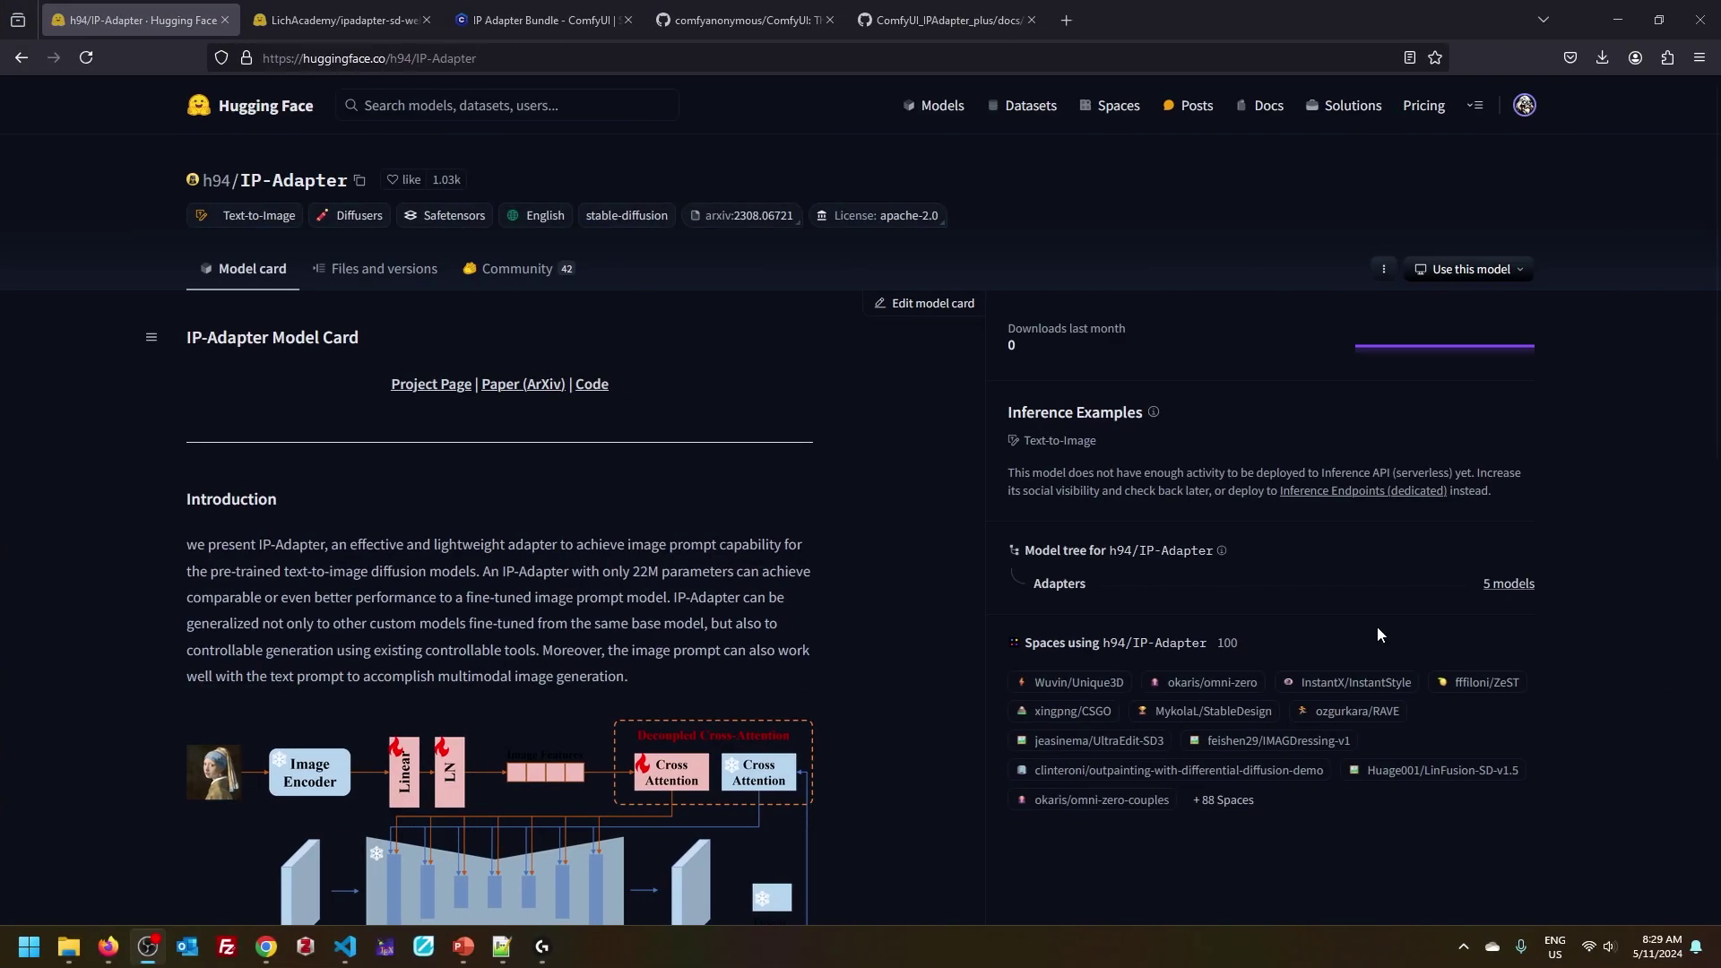
Step: View the h94/IP-Adapter models folder files and compare them with the LichAcademy ipadapter-sd-webui reupload
{"action": "left_click", "coordinate": [377, 269]}
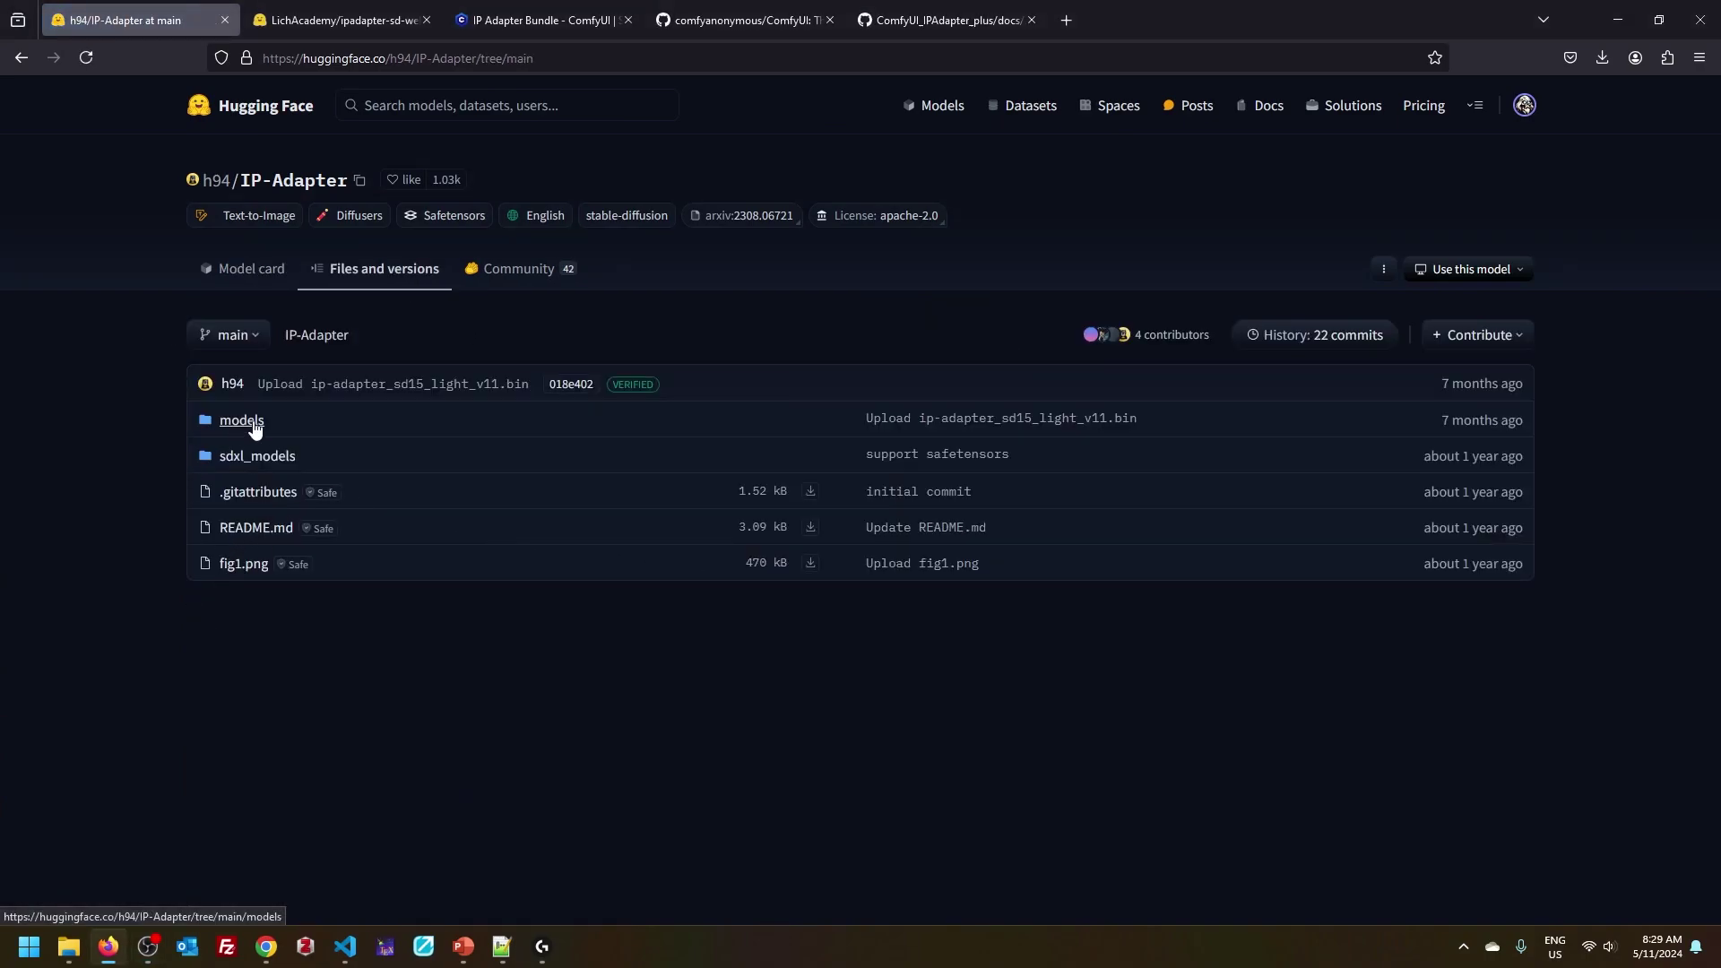
{"action": "left_click", "coordinate": [235, 421]}
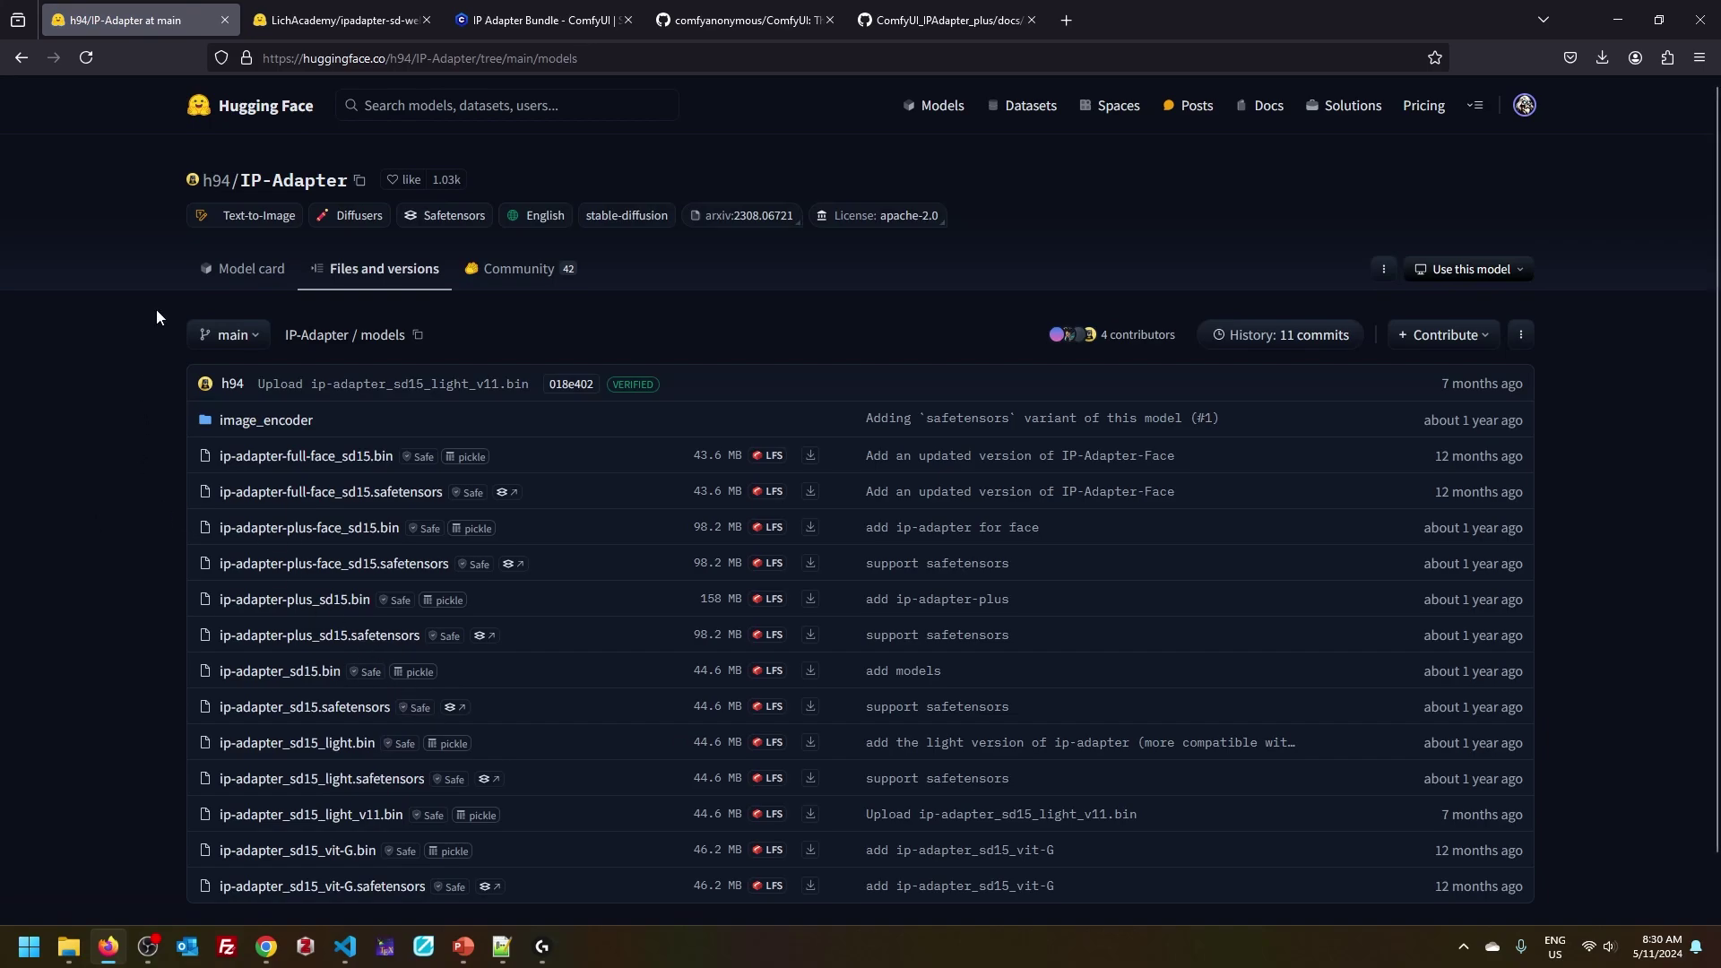
{"action": "left_click", "coordinate": [348, 24]}
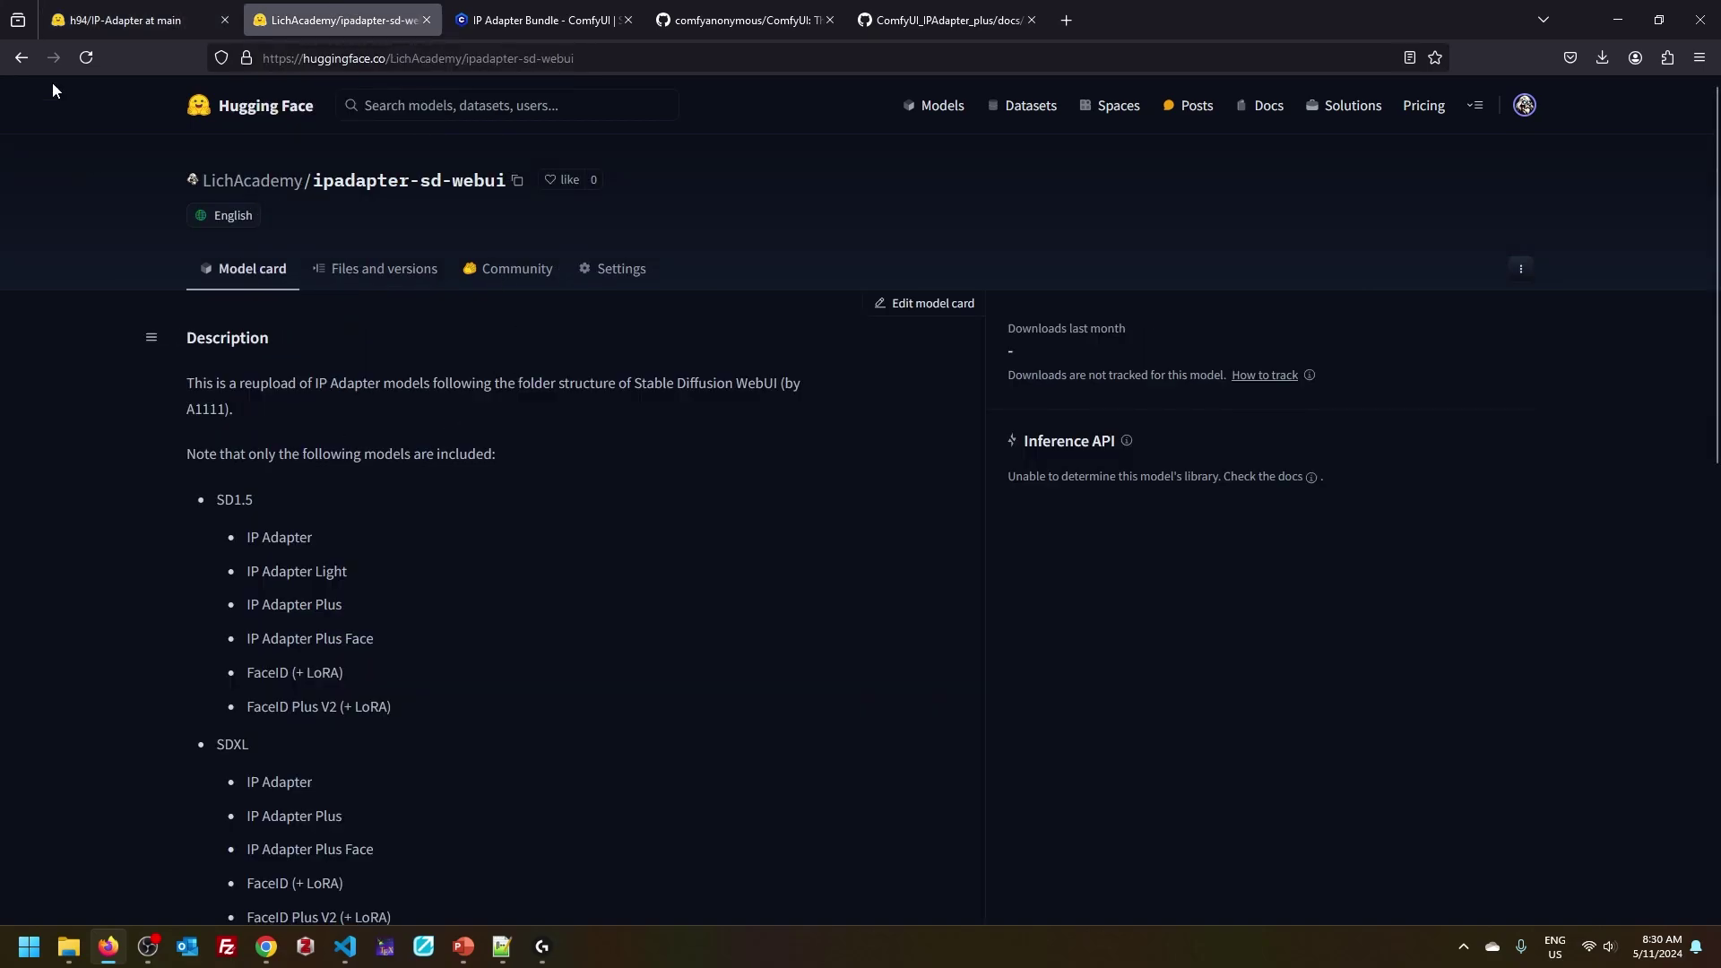
{"action": "left_click", "coordinate": [125, 19]}
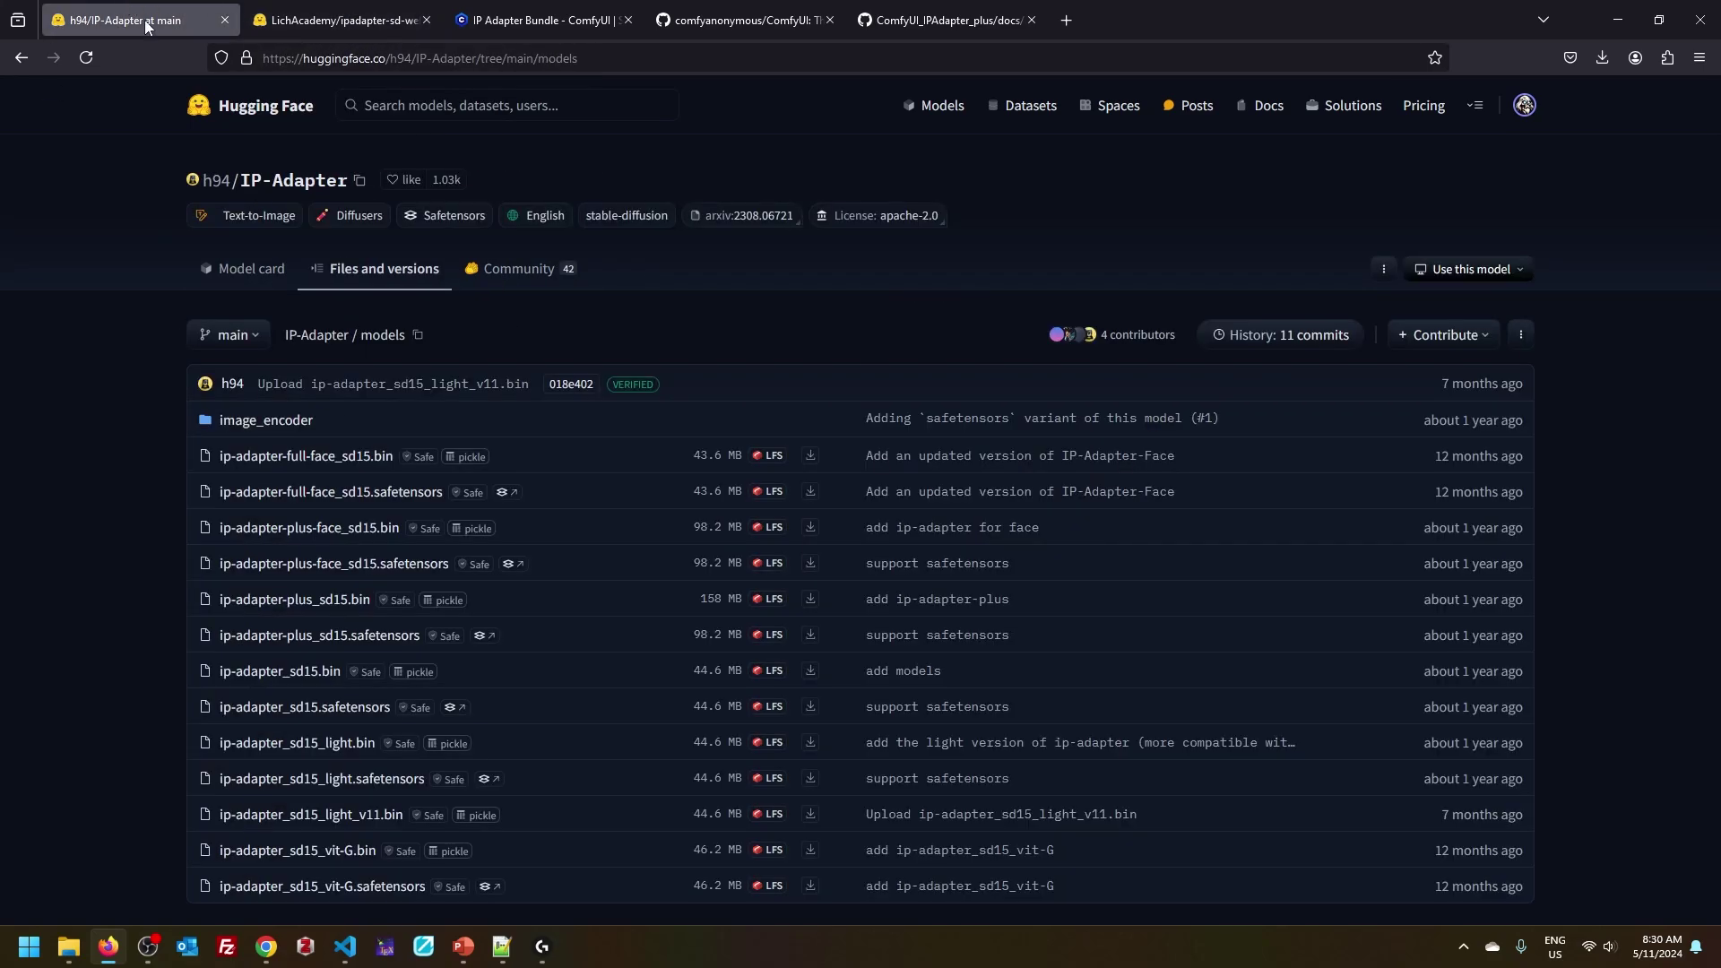
{"action": "left_click", "coordinate": [559, 7]}
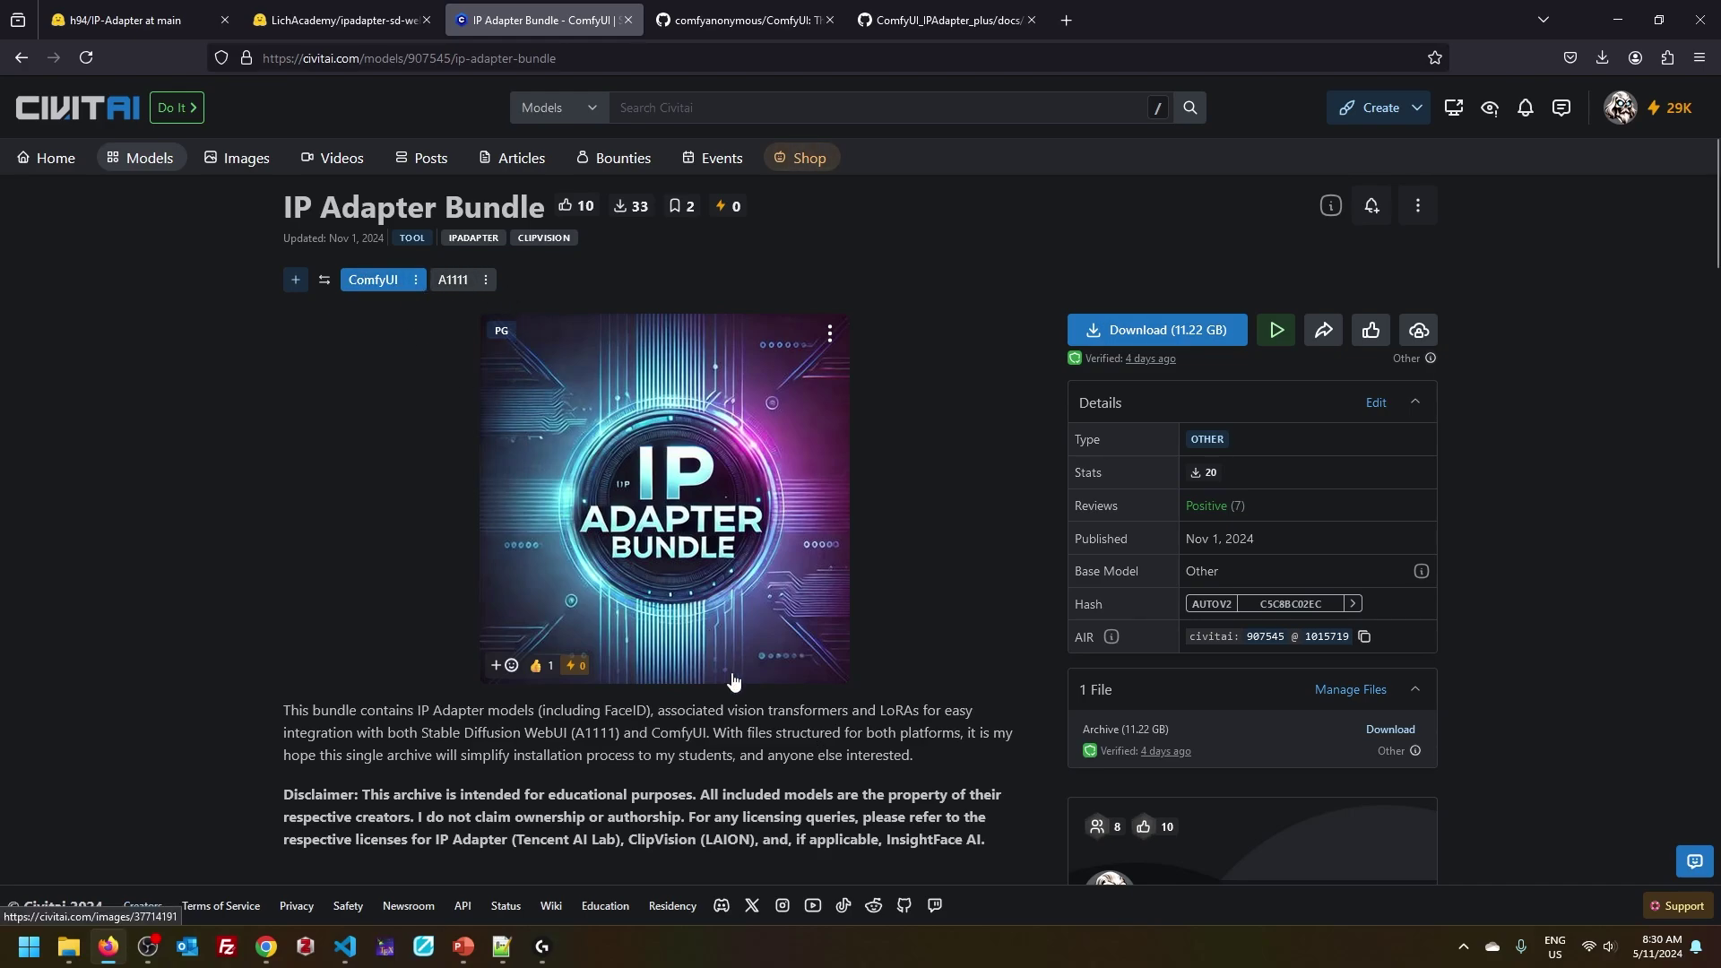
Step: Read through the IP Adapter Bundle's Archive Structure and Instructions sections on Civitai
{"action": "scroll", "coordinate": [734, 683], "scroll_direction": "down", "scroll_amount": 15}
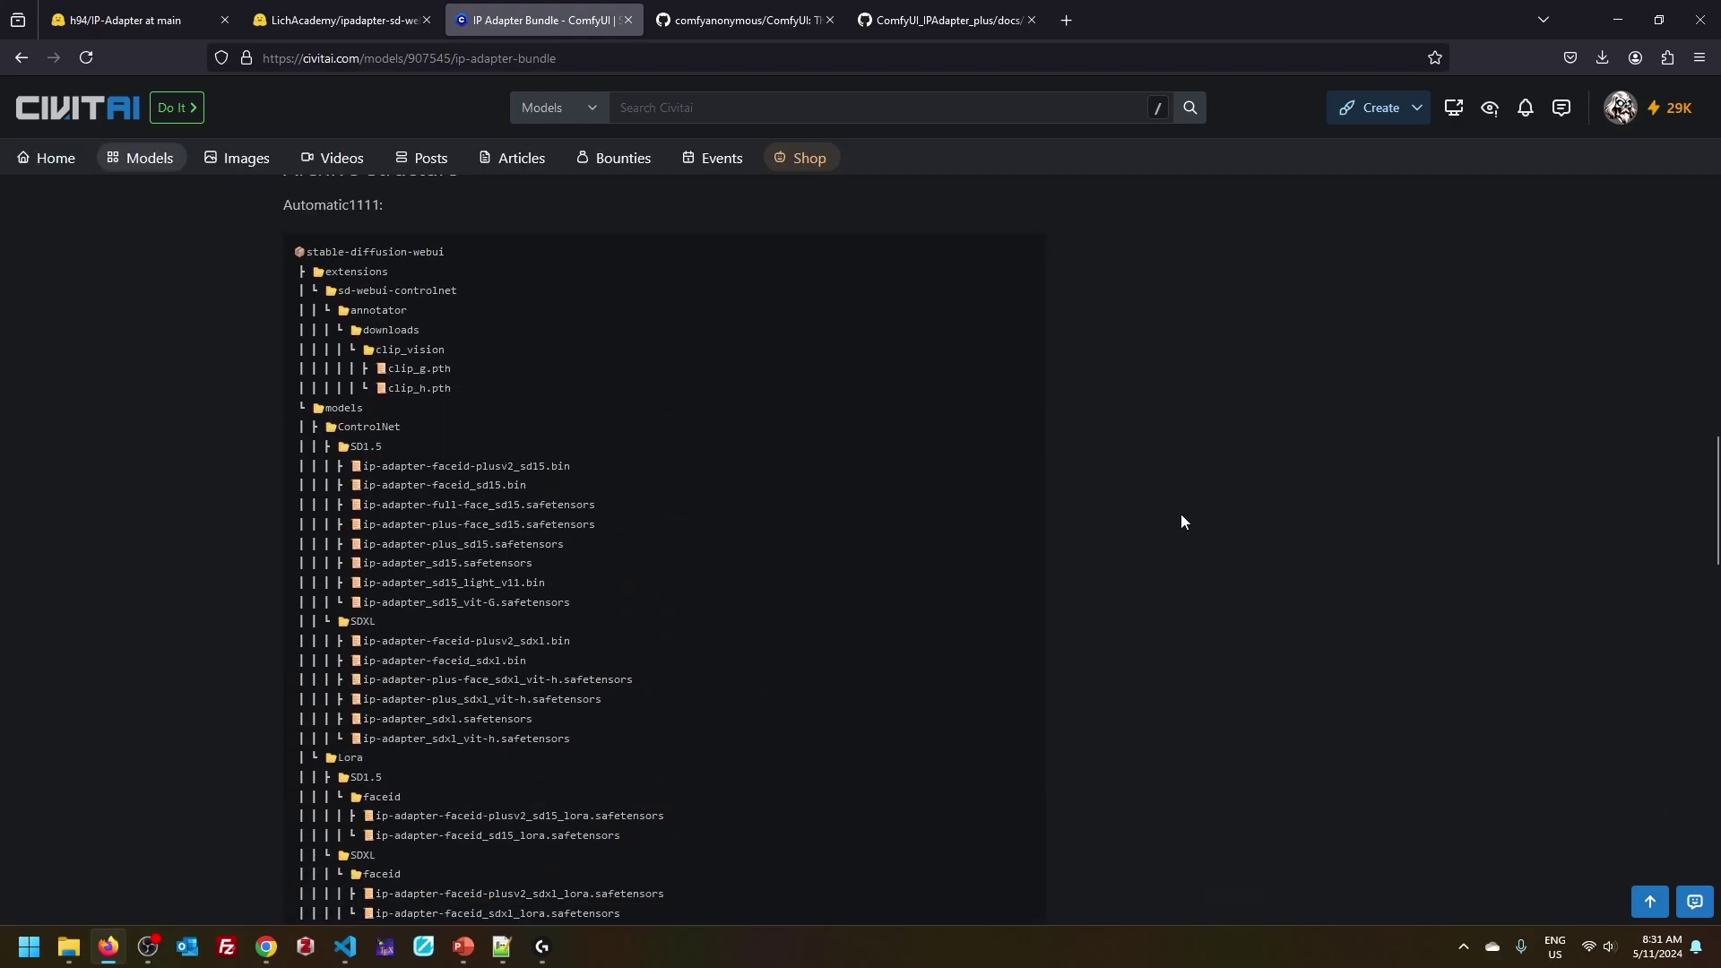
{"action": "scroll", "coordinate": [992, 576], "scroll_direction": "up", "scroll_amount": 15}
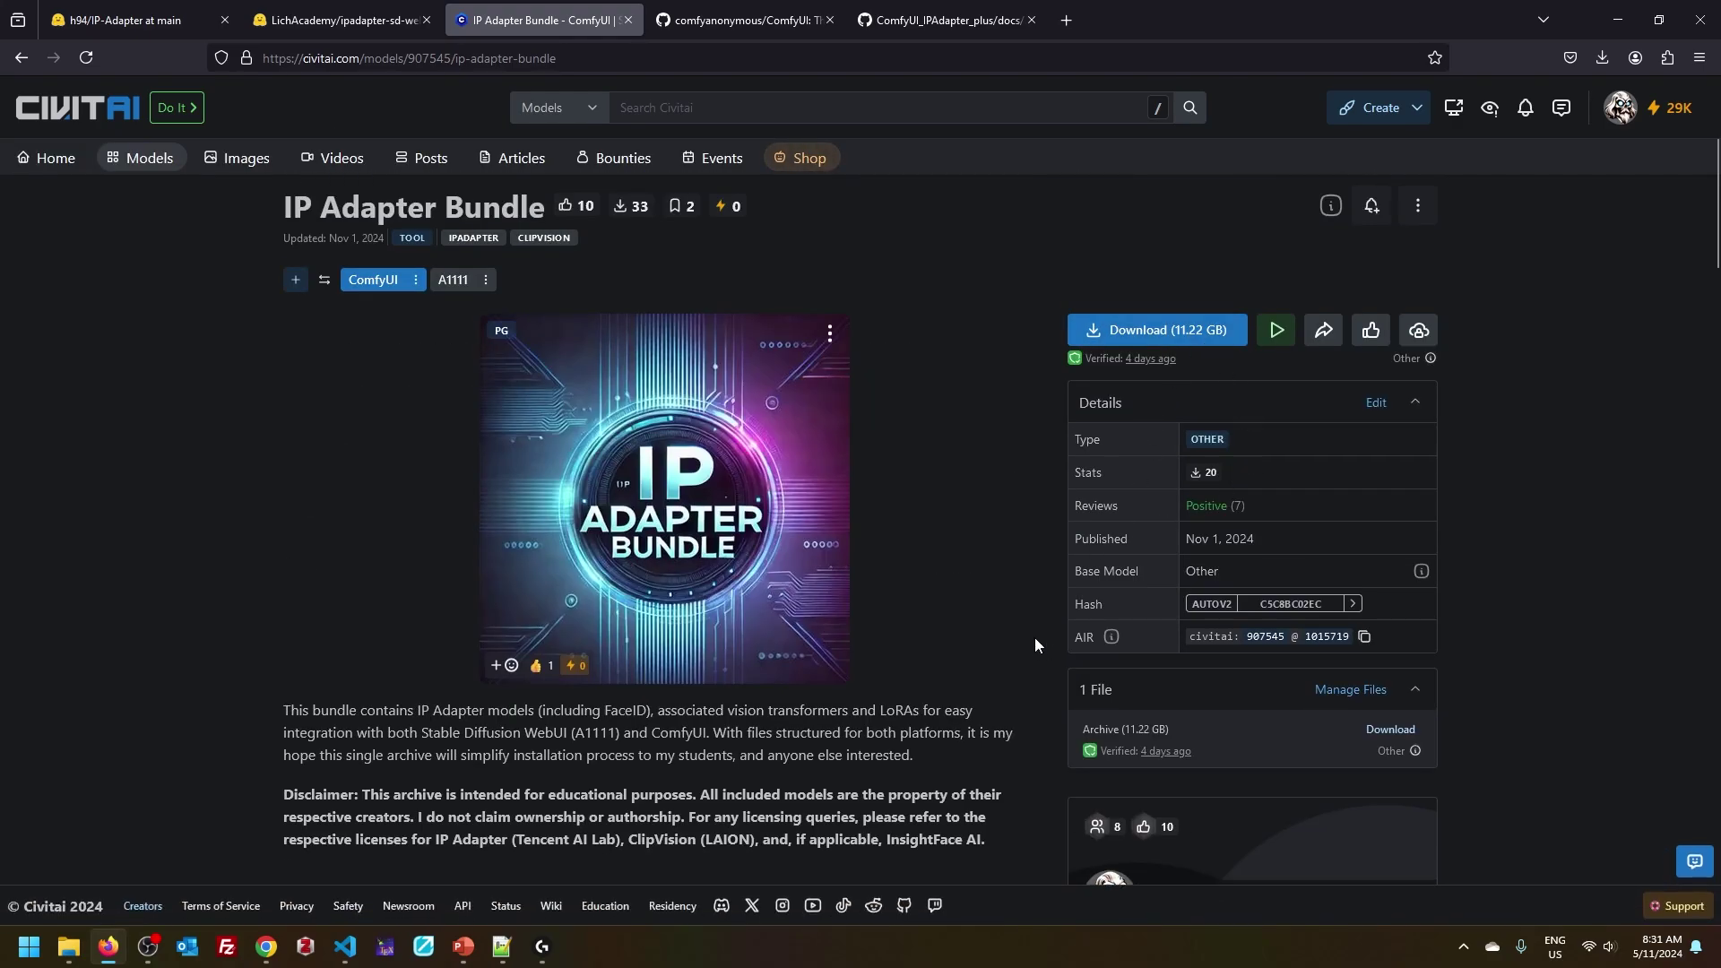
{"action": "scroll", "coordinate": [1034, 643], "scroll_direction": "down", "scroll_amount": 15}
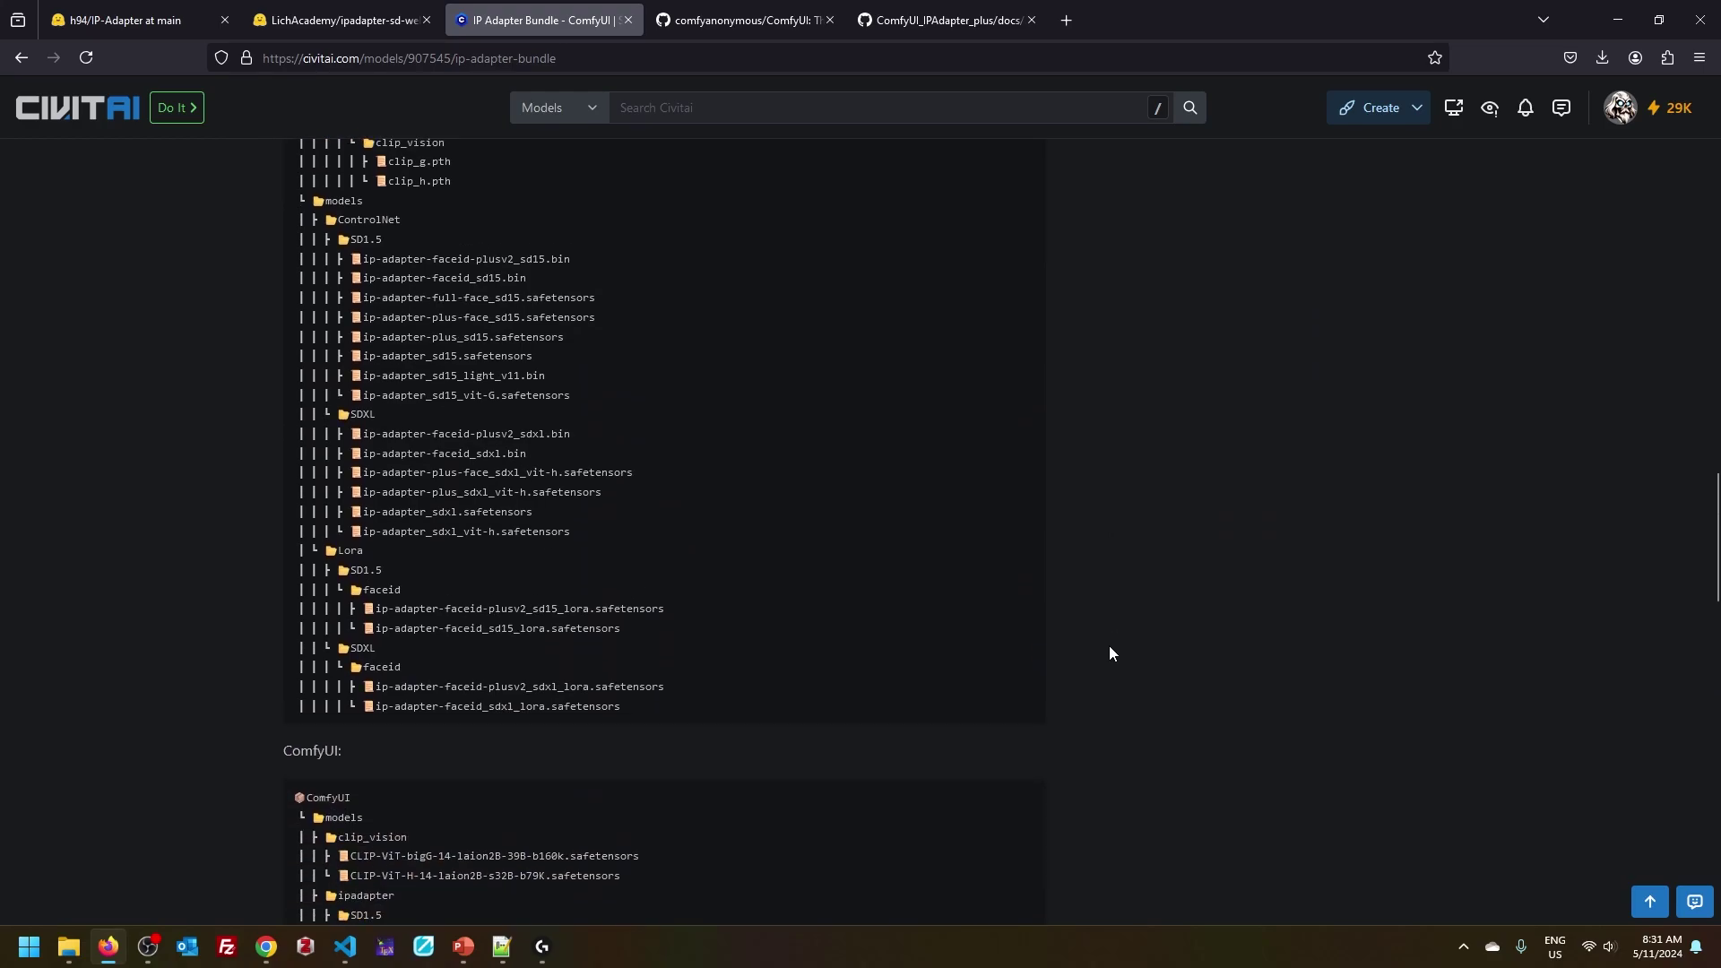
{"action": "scroll", "coordinate": [1111, 652], "scroll_direction": "up", "scroll_amount": 2}
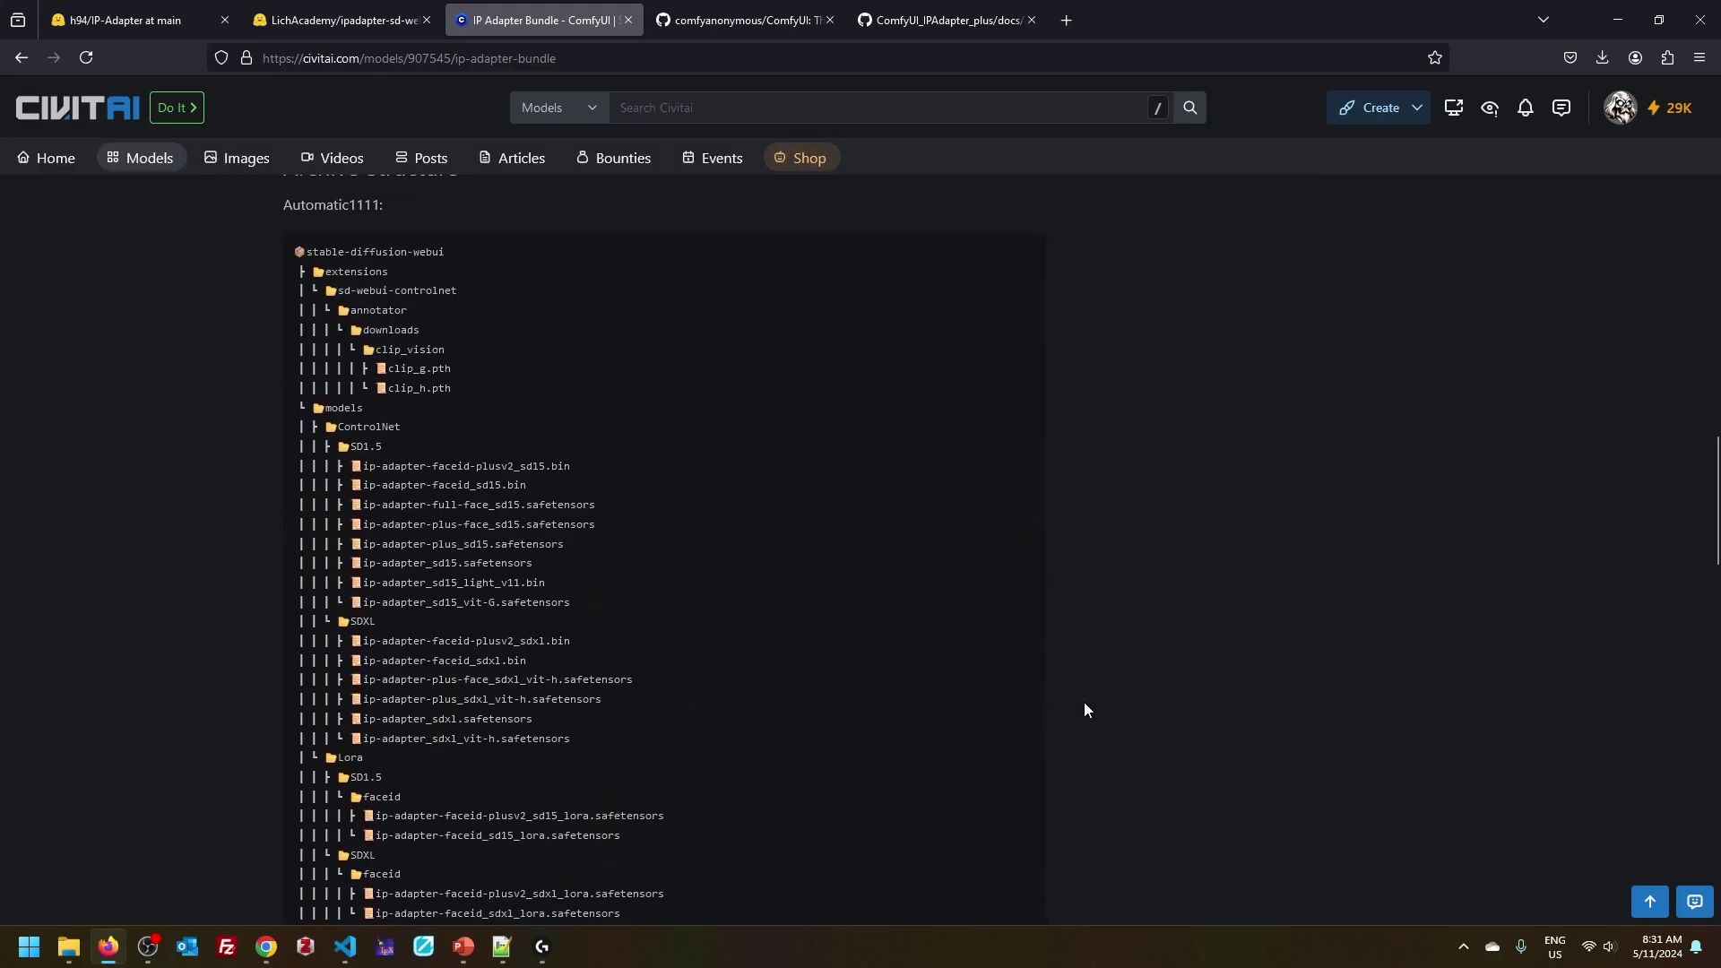
{"action": "scroll", "coordinate": [1083, 703], "scroll_direction": "down", "scroll_amount": 9}
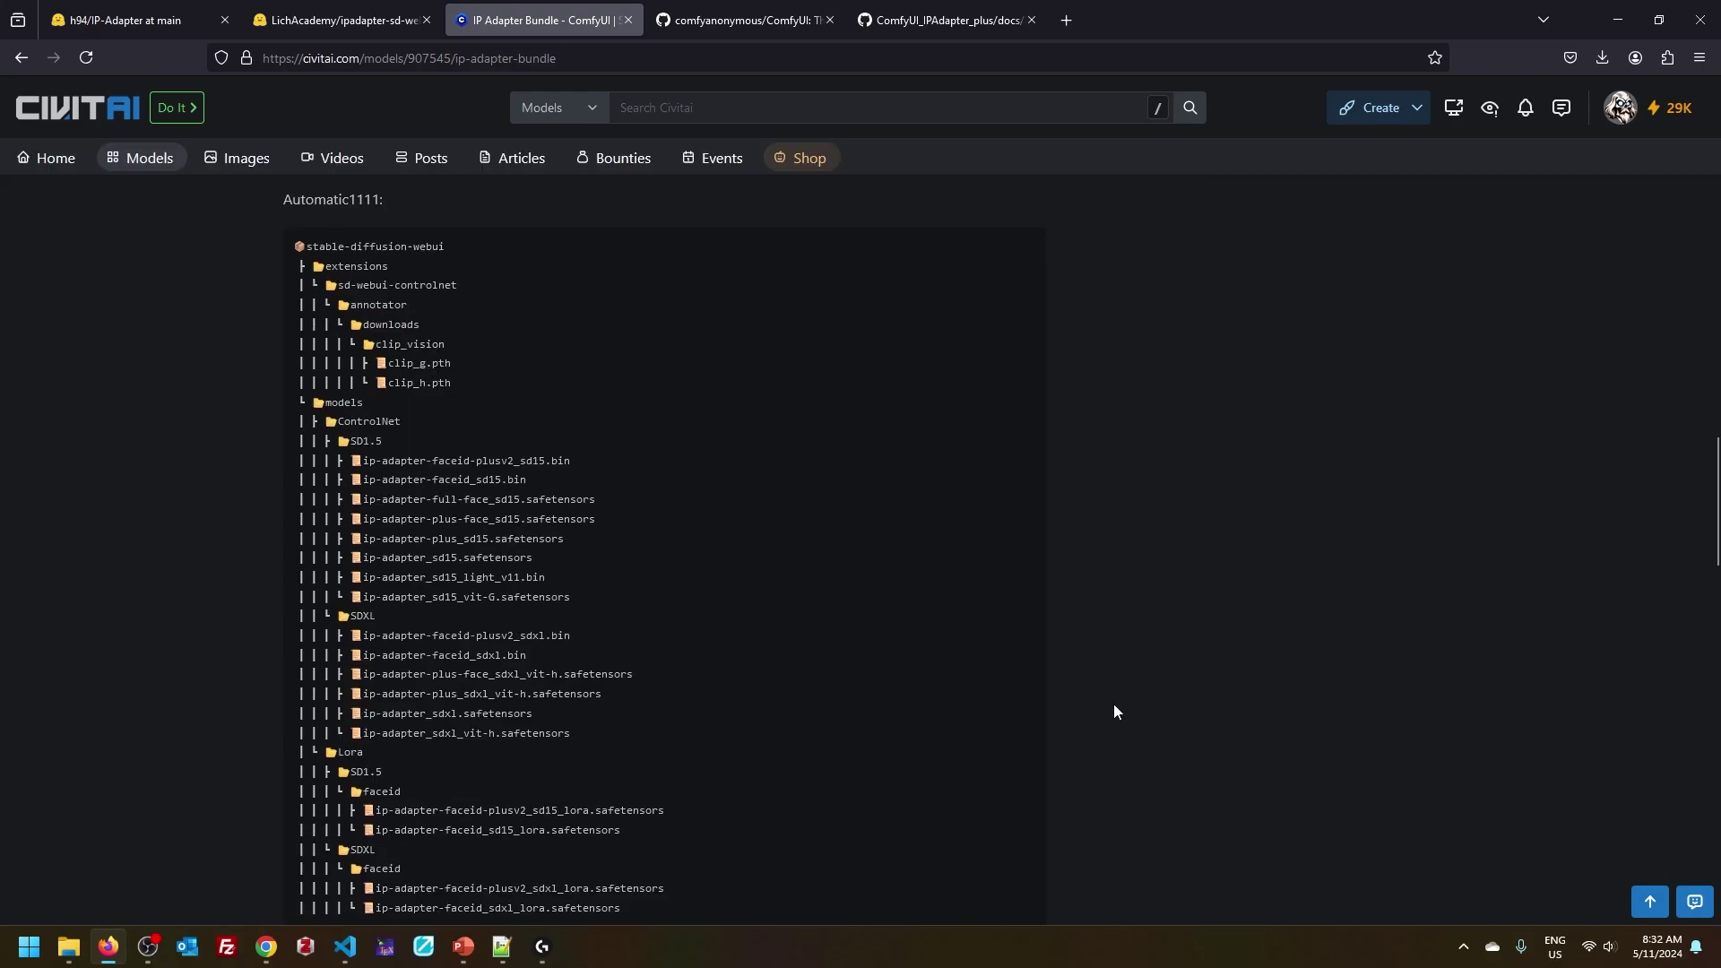
{"action": "scroll", "coordinate": [1113, 703], "scroll_direction": "down", "scroll_amount": 10}
{"action": "scroll", "coordinate": [1120, 698], "scroll_direction": "down", "scroll_amount": 4}
{"action": "scroll", "coordinate": [1187, 626], "scroll_direction": "up", "scroll_amount": 2}
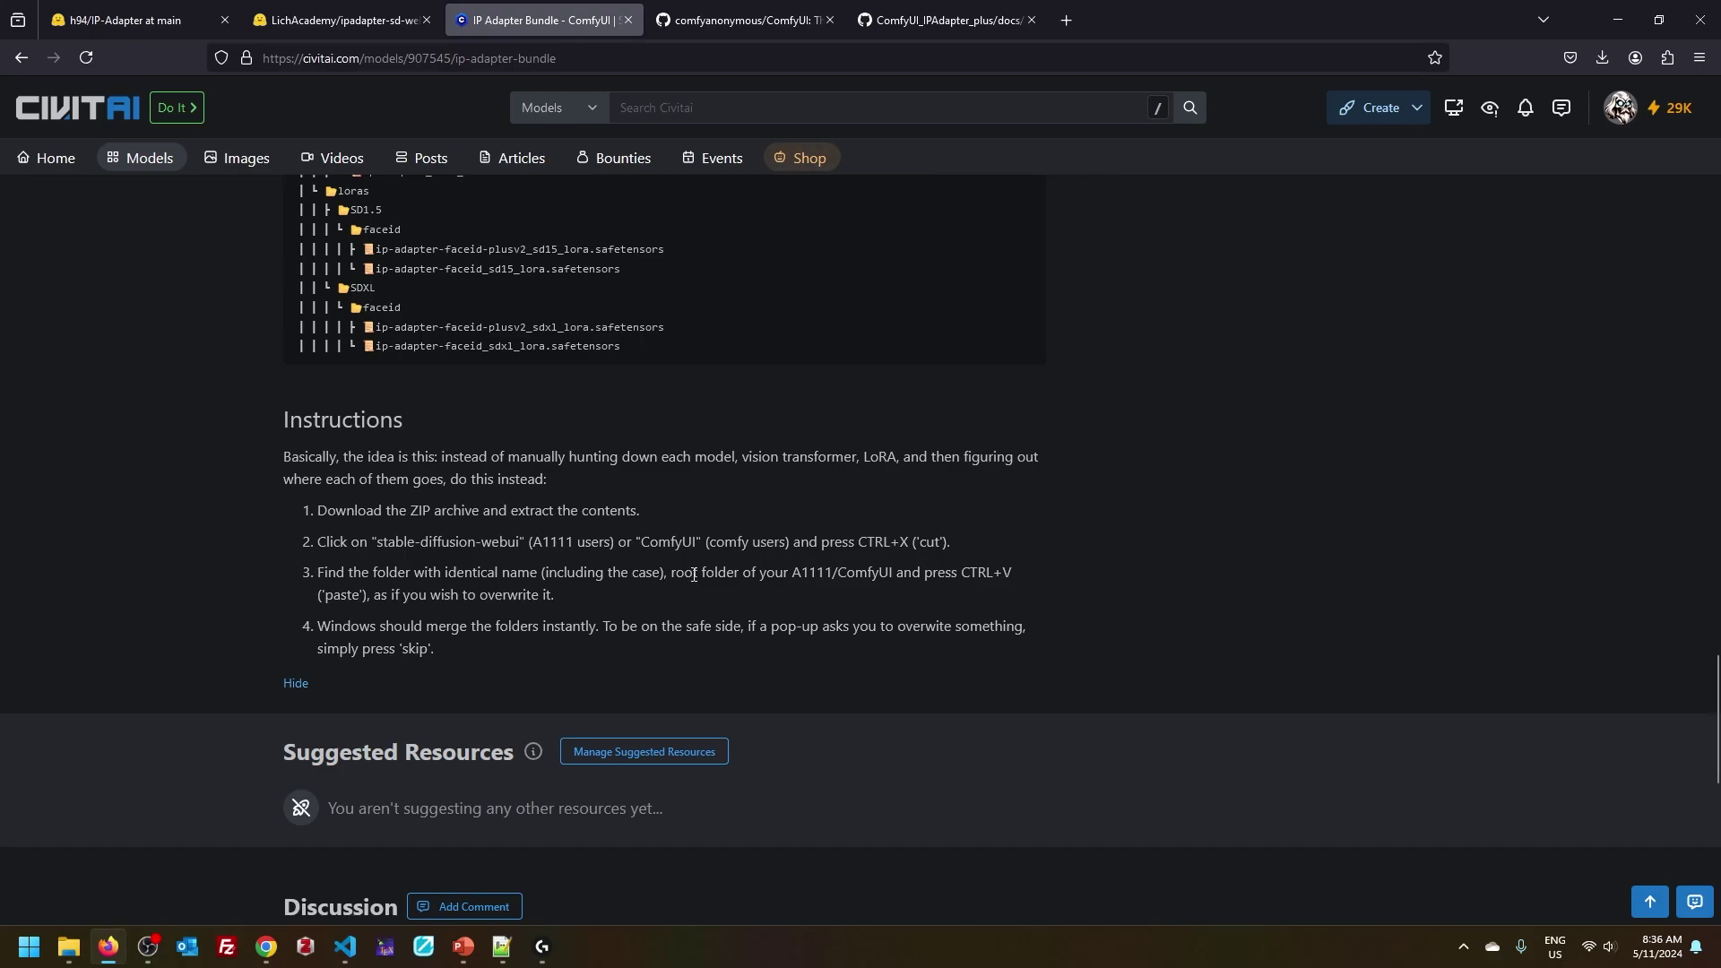
Step: Check ipAdapterBundle_comfyui.zip and look inside its extracted ipAdapterBundle_comfyui folder
{"action": "mouse_move", "coordinate": [69, 947]}
{"action": "left_click", "coordinate": [91, 870]}
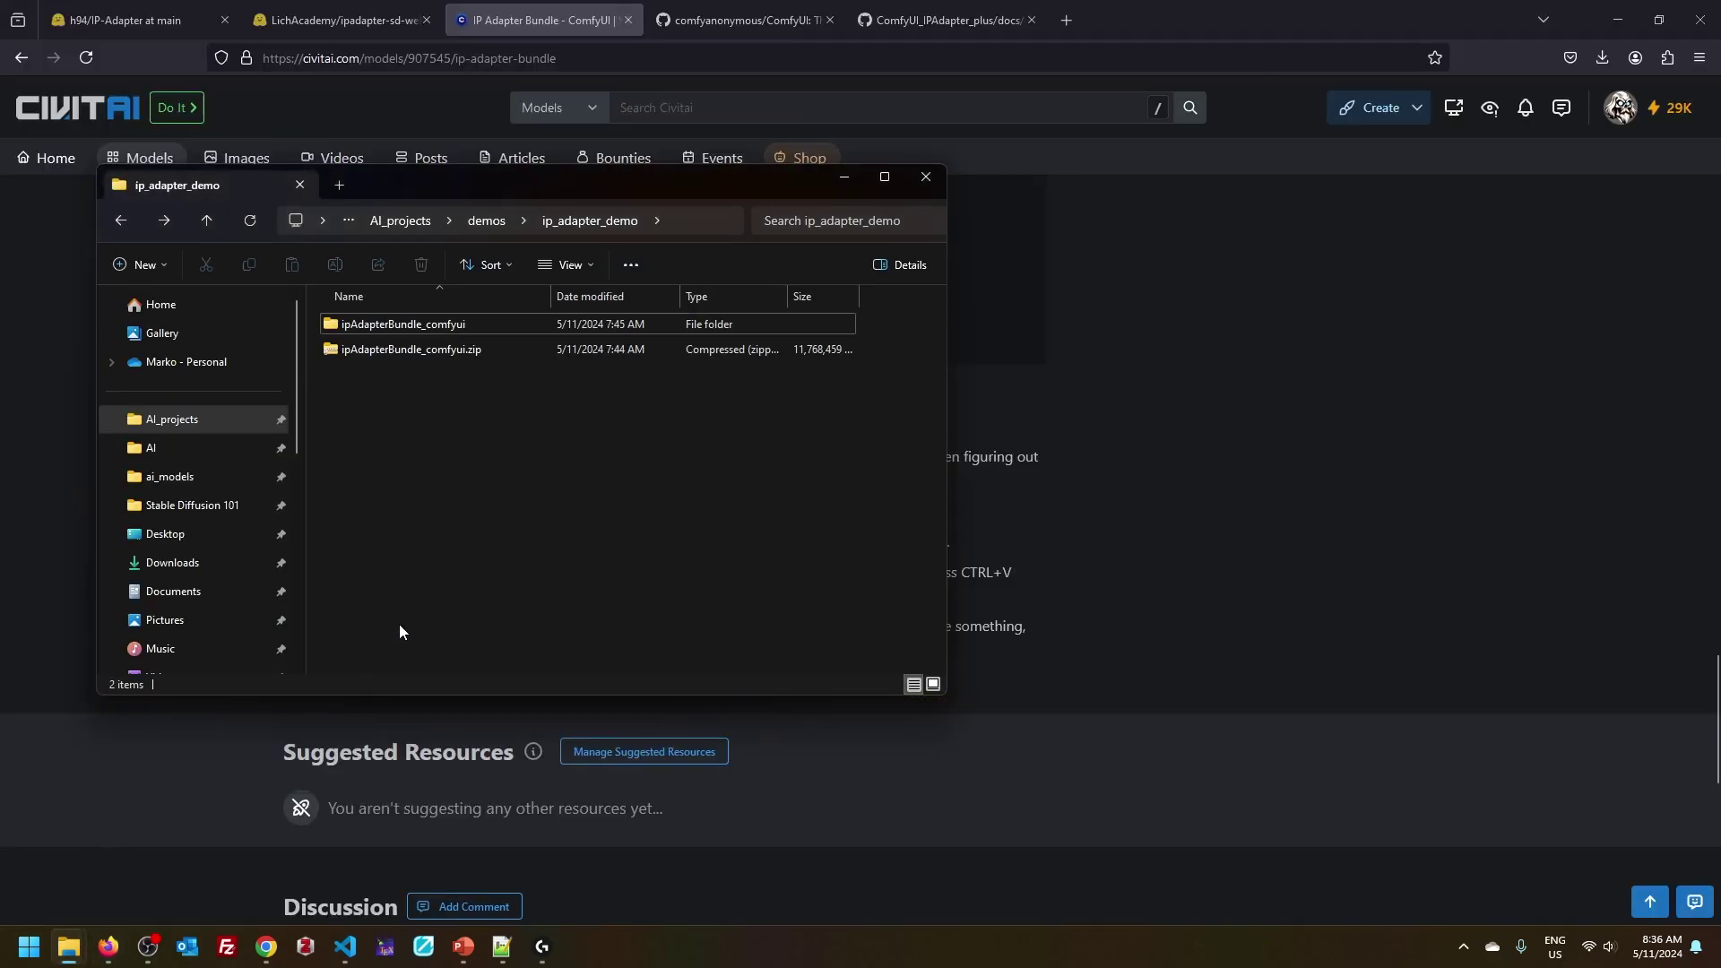
{"action": "left_click", "coordinate": [430, 349]}
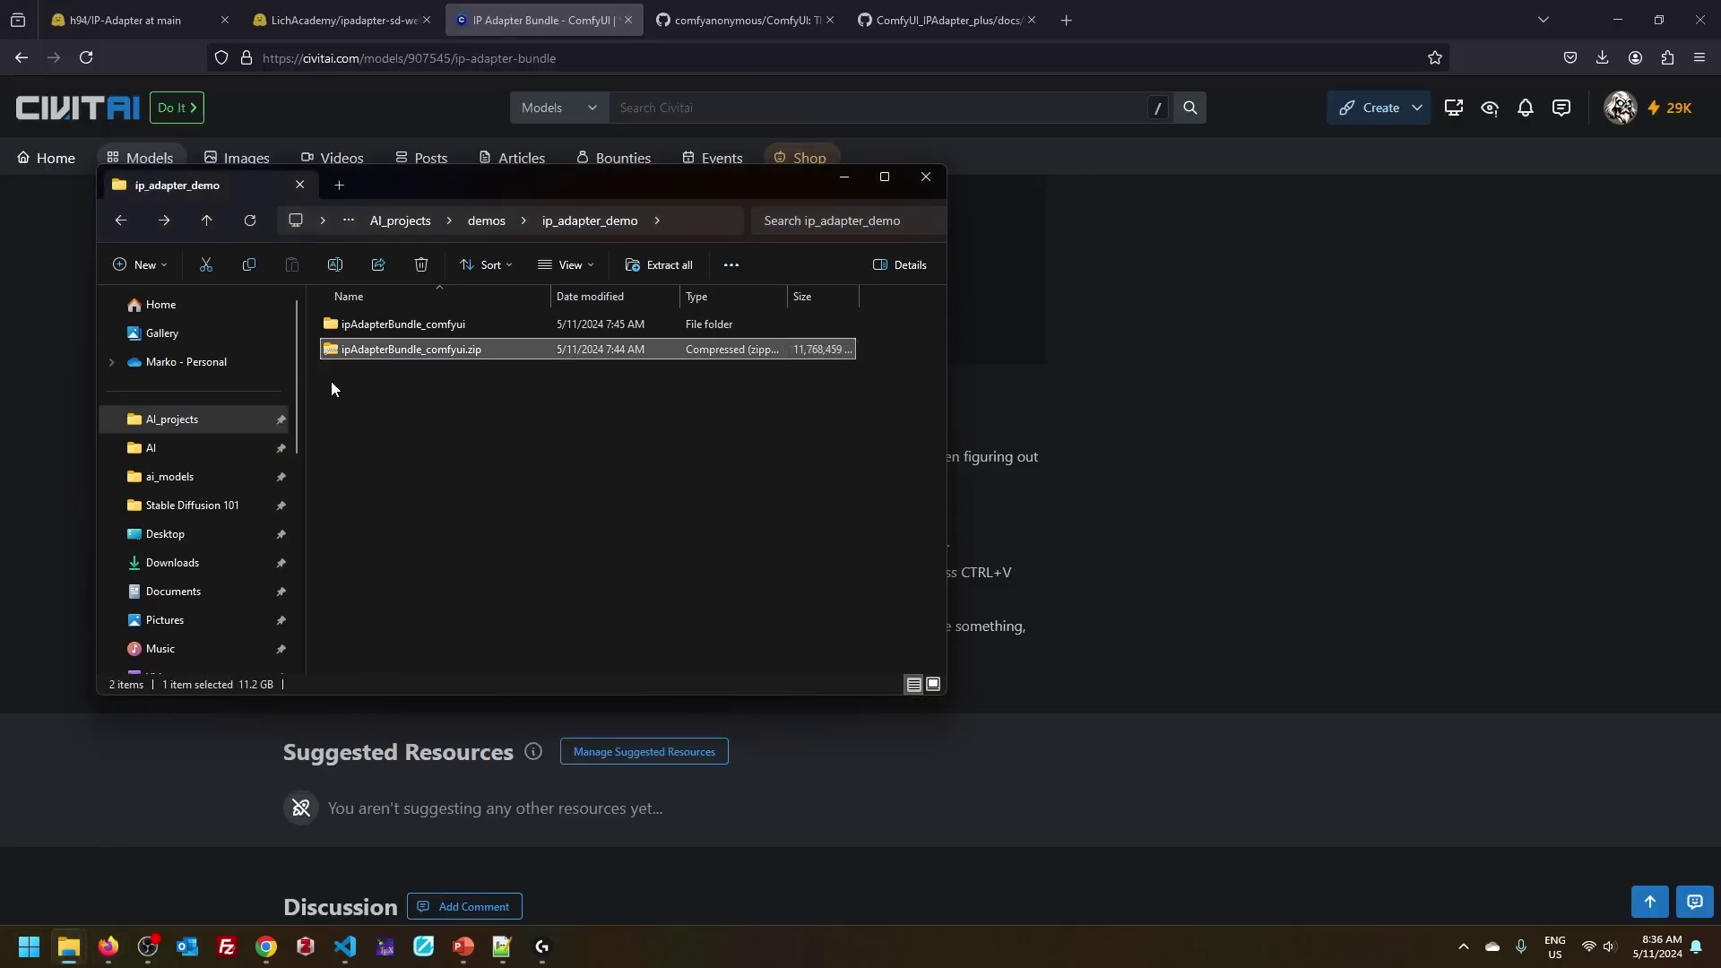
{"action": "left_click", "coordinate": [327, 336]}
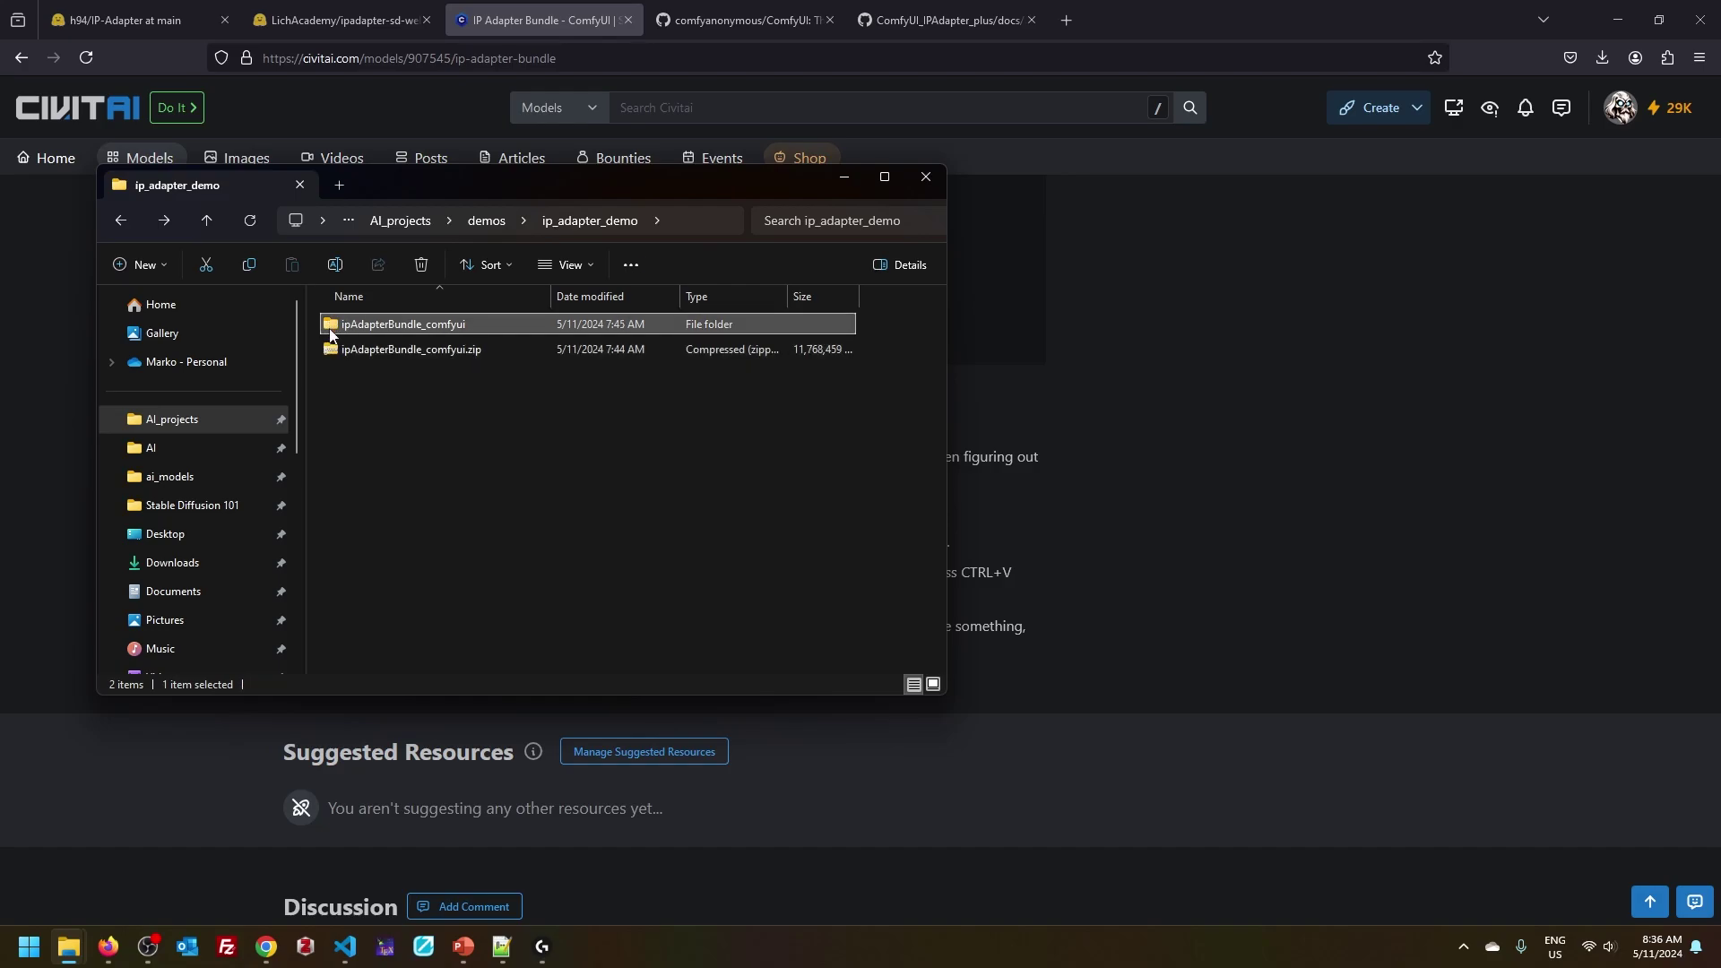
{"action": "double_click", "coordinate": [330, 333]}
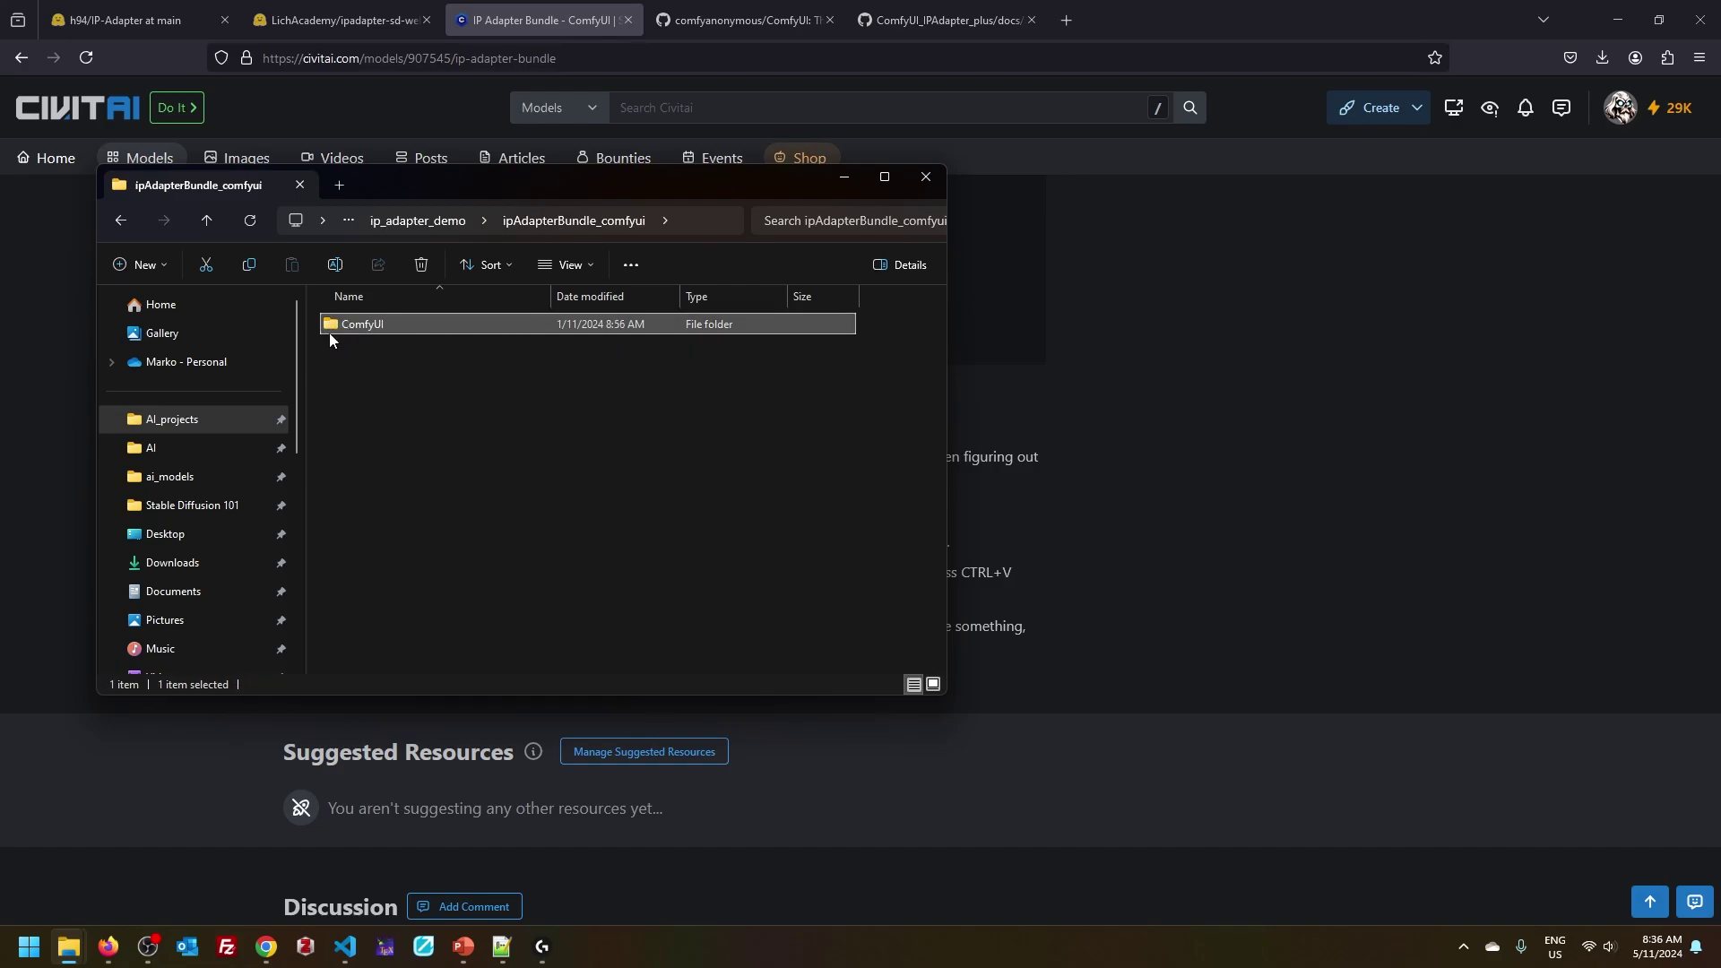
{"action": "left_click", "coordinate": [418, 221]}
Step: Copy the ComfyUI GitHub URL and run git clone from a terminal in ip_adapter_demo
{"action": "left_click", "coordinate": [744, 20]}
{"action": "left_click", "coordinate": [600, 56]}
{"action": "key", "text": "ctrl+c"}
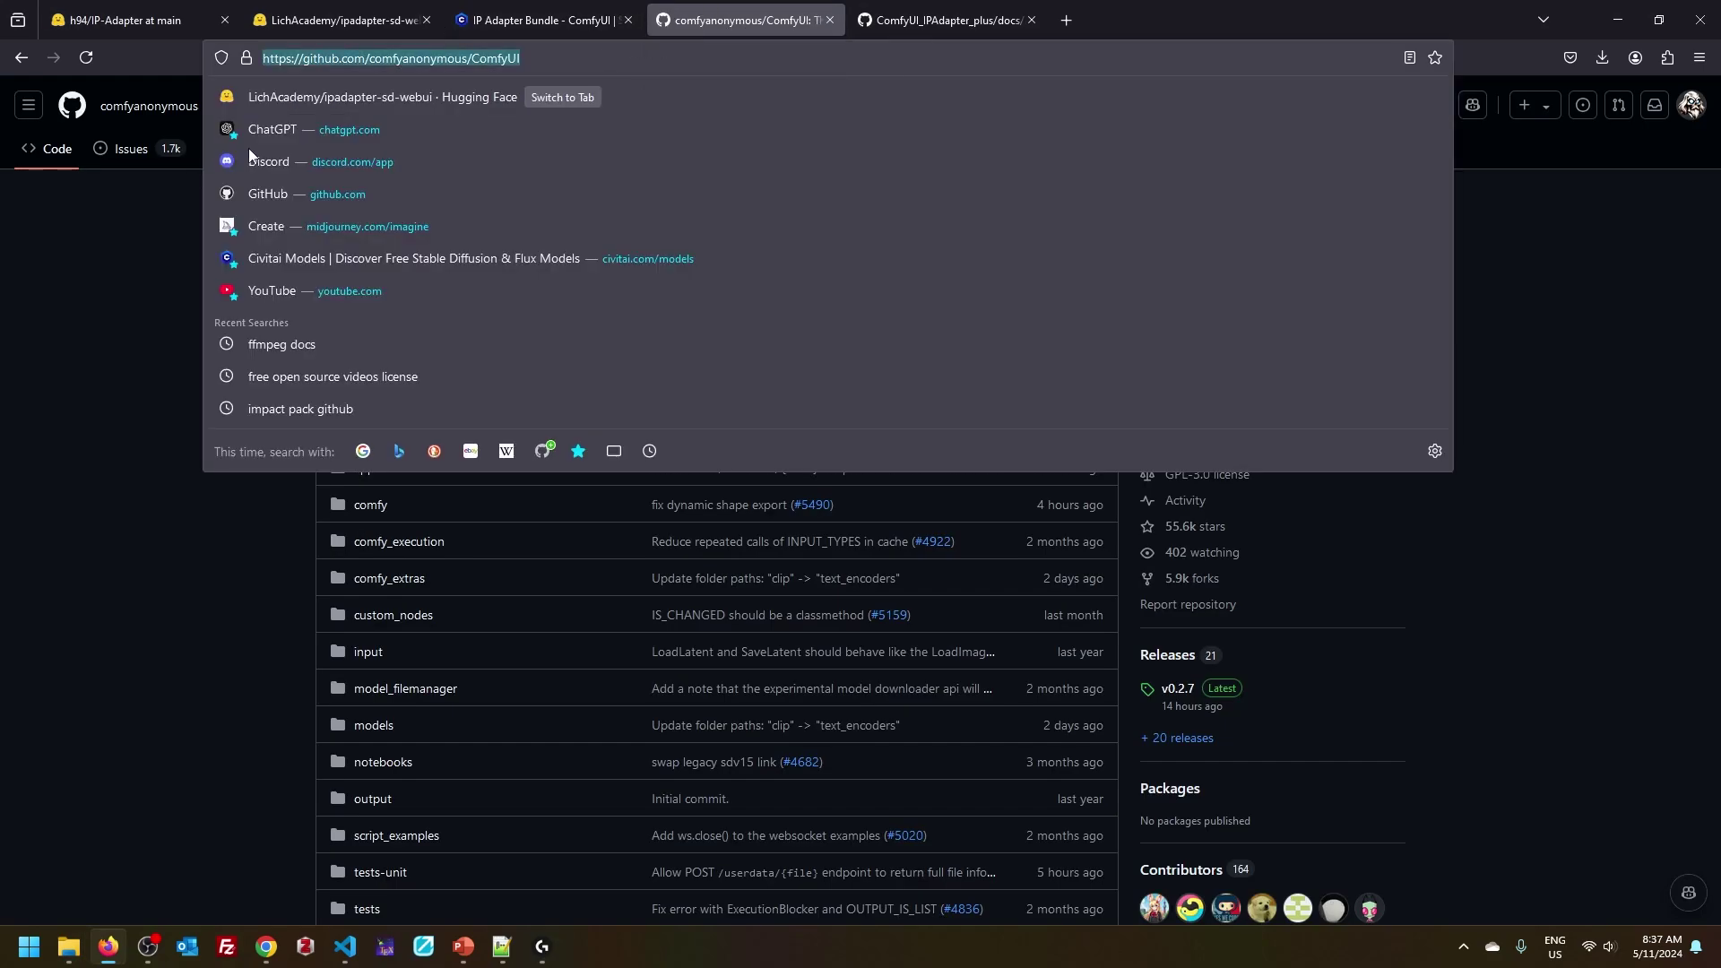
{"action": "left_click", "coordinate": [69, 946]}
{"action": "left_click", "coordinate": [77, 826]}
{"action": "right_click", "coordinate": [359, 540]}
{"action": "left_click", "coordinate": [434, 760]}
{"action": "type", "text": "git clone"}
{"action": "key", "text": "ctrl+v"}
{"action": "key", "text": "Return"}
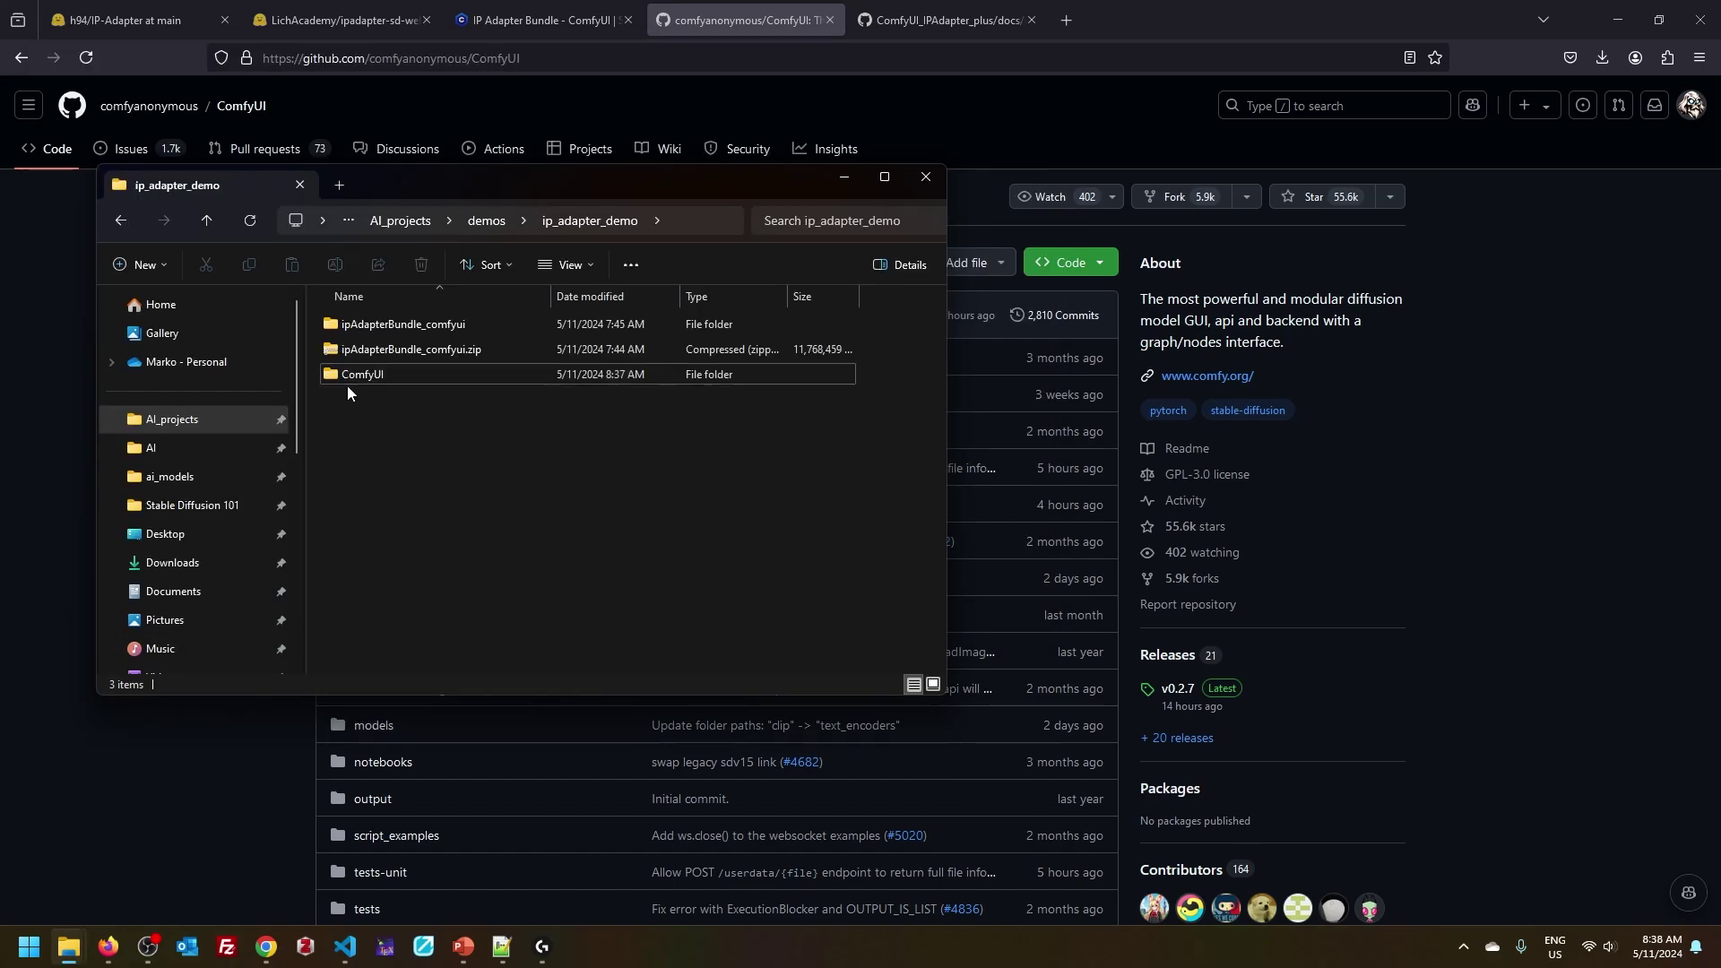
{"action": "left_click", "coordinate": [337, 376]}
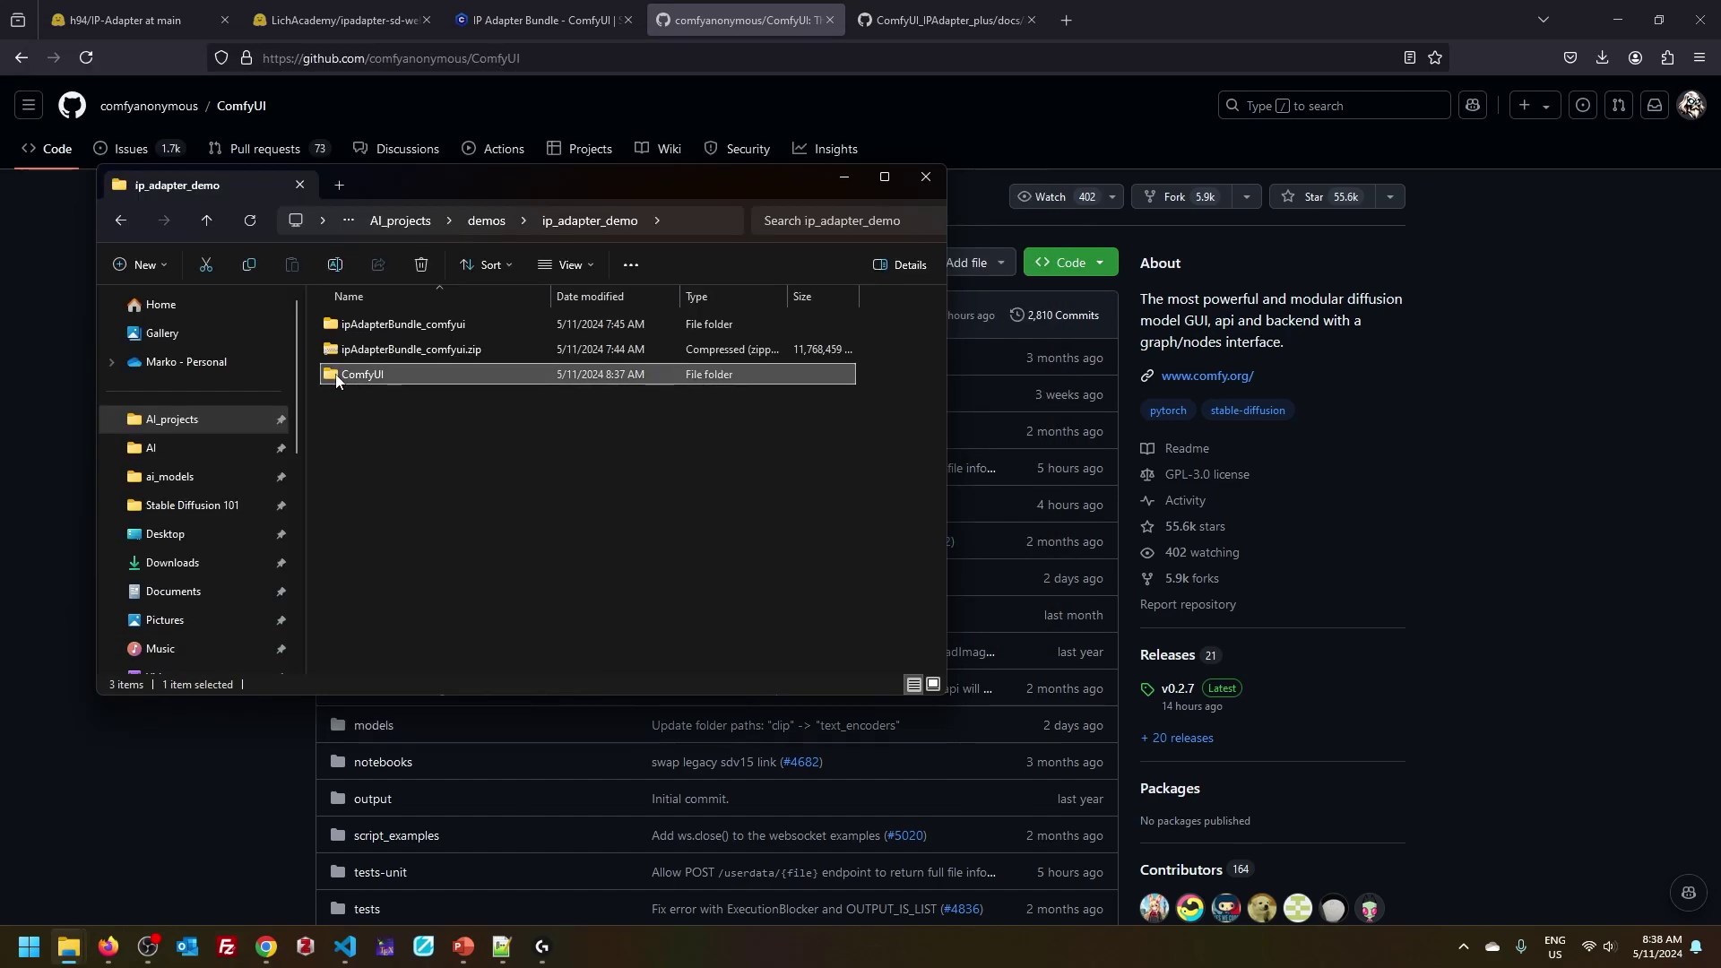
{"action": "left_click", "coordinate": [507, 321]}
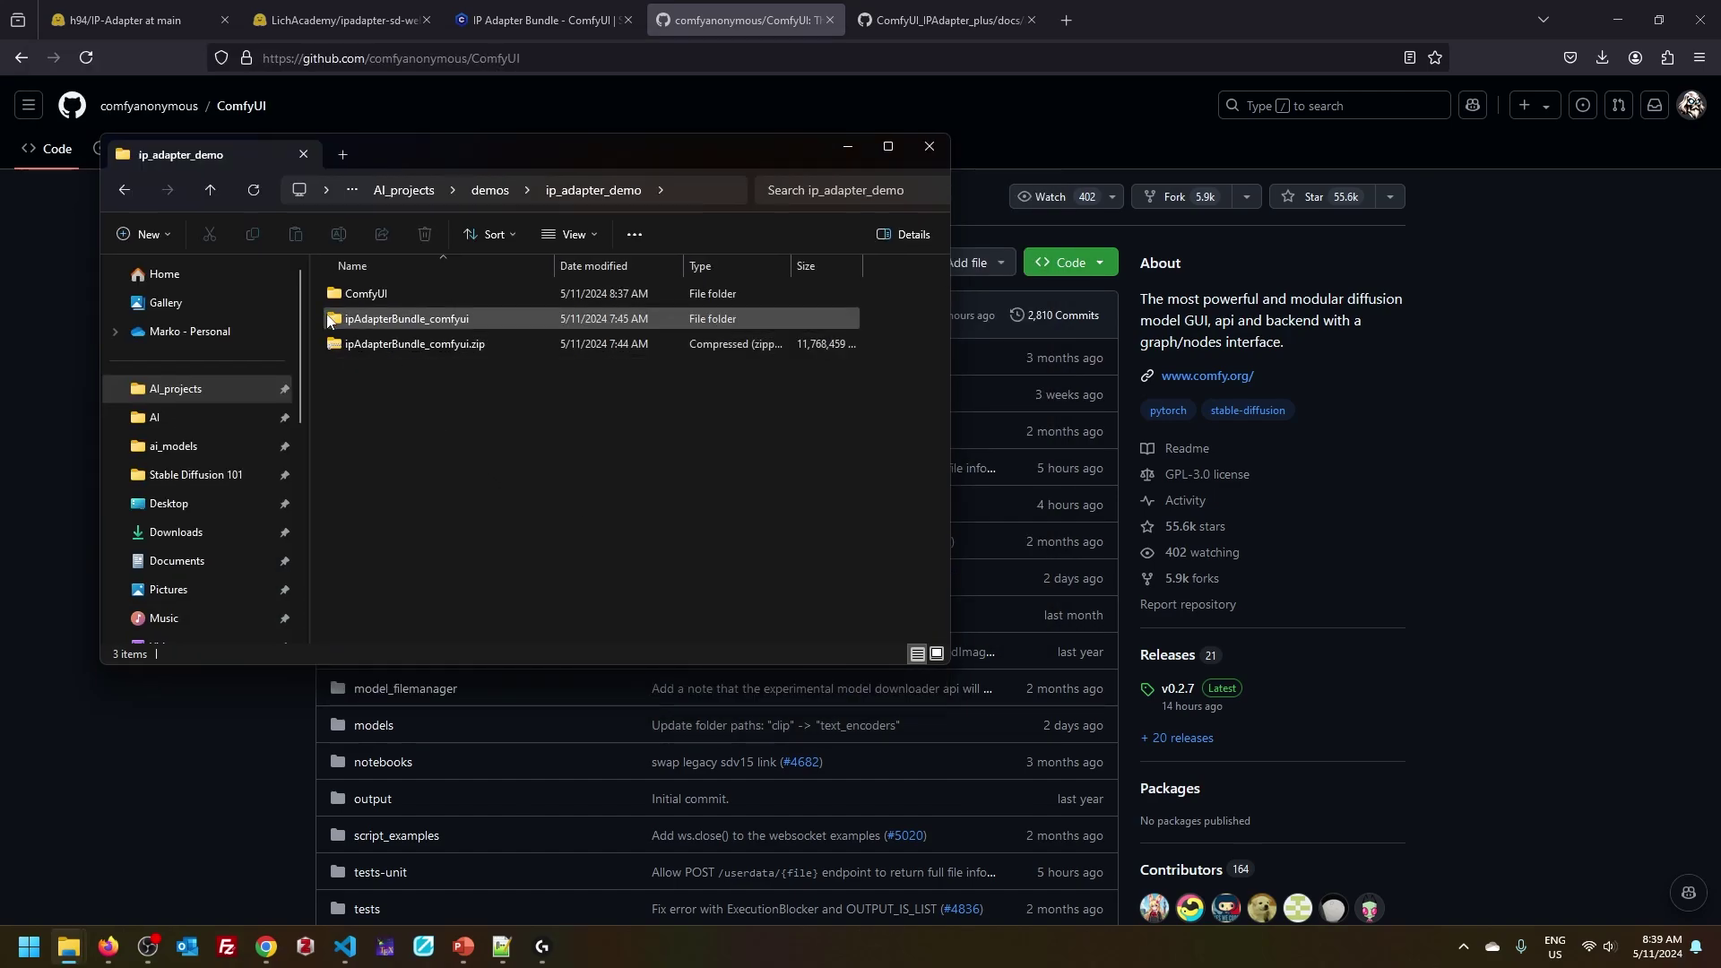
Step: Cut the ComfyUI folder inside ipAdapterBundle_comfyui
{"action": "double_click", "coordinate": [335, 316]}
{"action": "left_click", "coordinate": [357, 296]}
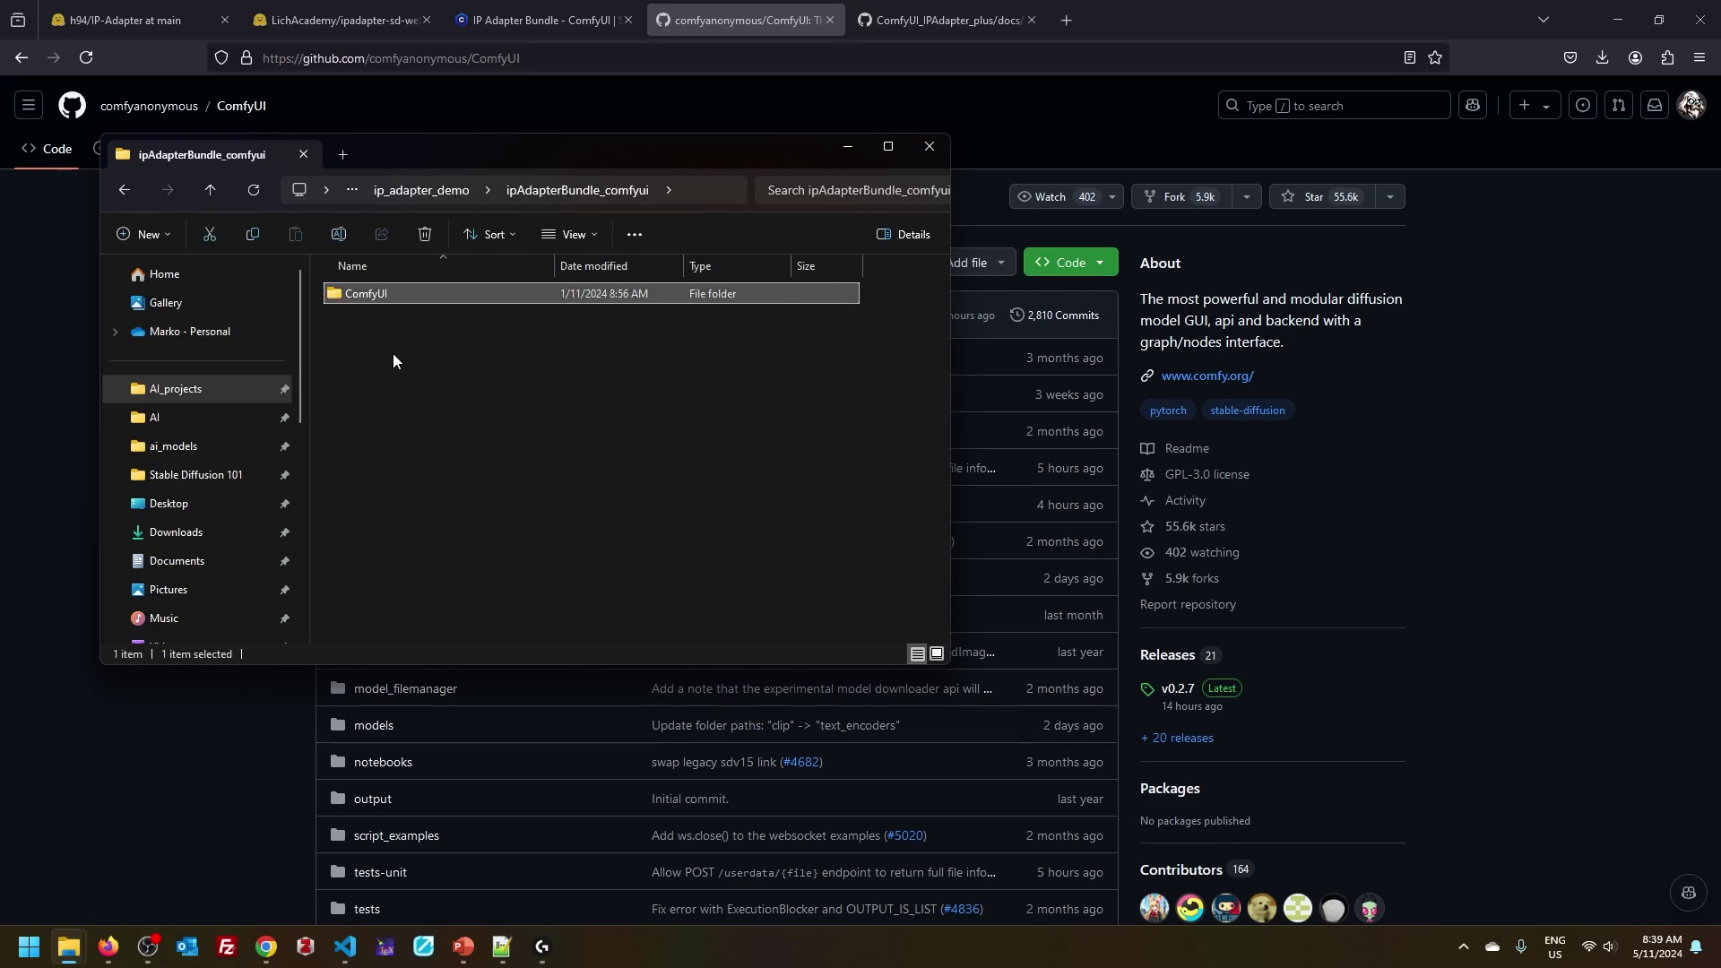
{"action": "key", "text": "ctrl+x"}
Step: Paste it into ip_adapter_demo, merging it with the cloned ComfyUI folder
{"action": "left_click_drag", "start_coordinate": [1719, 238], "coordinate": [545, 321]}
{"action": "left_click_drag", "start_coordinate": [507, 142], "coordinate": [1237, 89]}
{"action": "left_click_drag", "start_coordinate": [603, 322], "coordinate": [550, 267]}
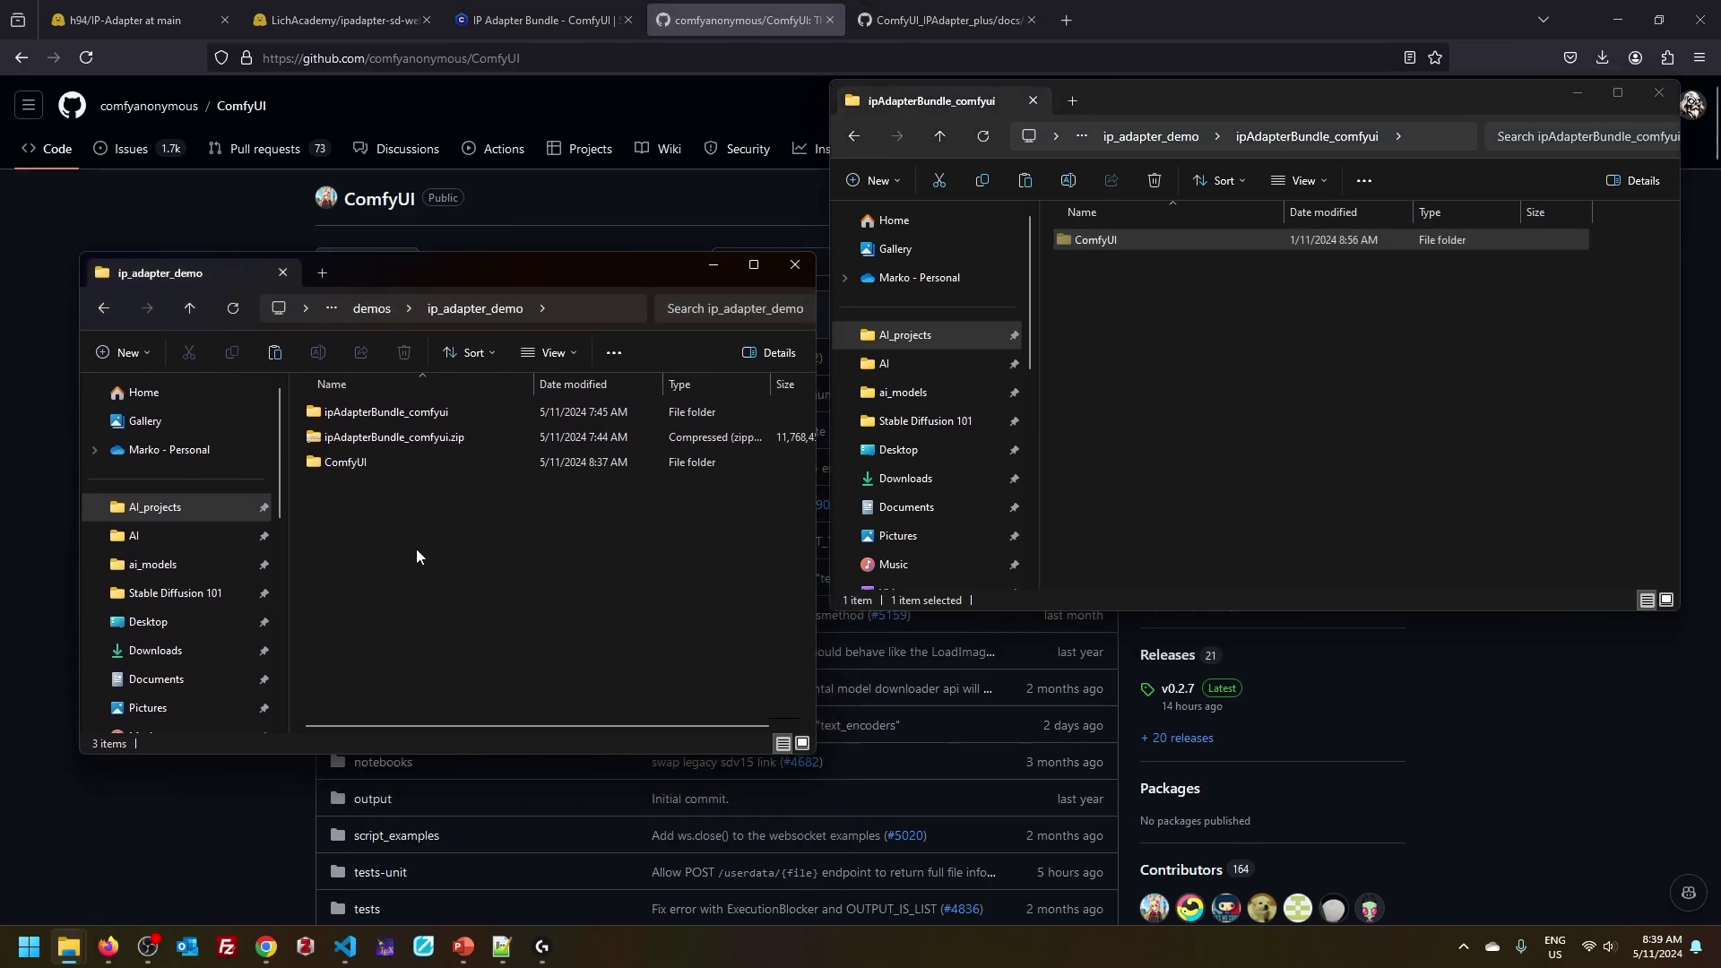
{"action": "left_click", "coordinate": [1121, 292]}
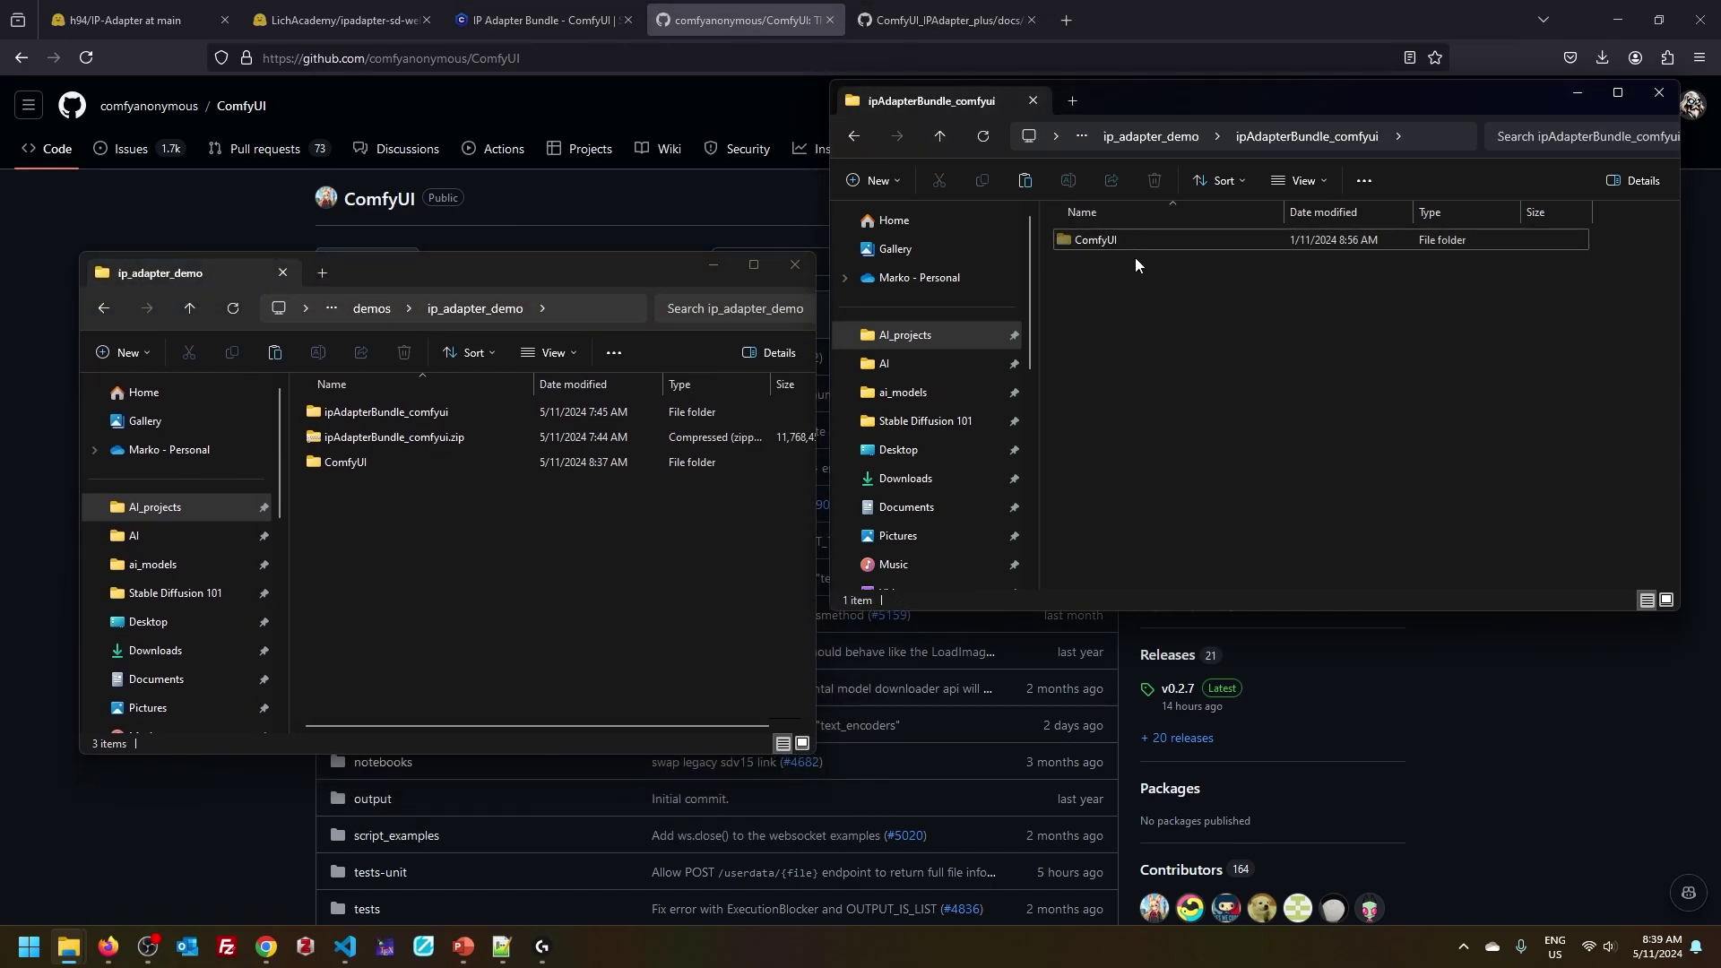
{"action": "left_click", "coordinate": [369, 565]}
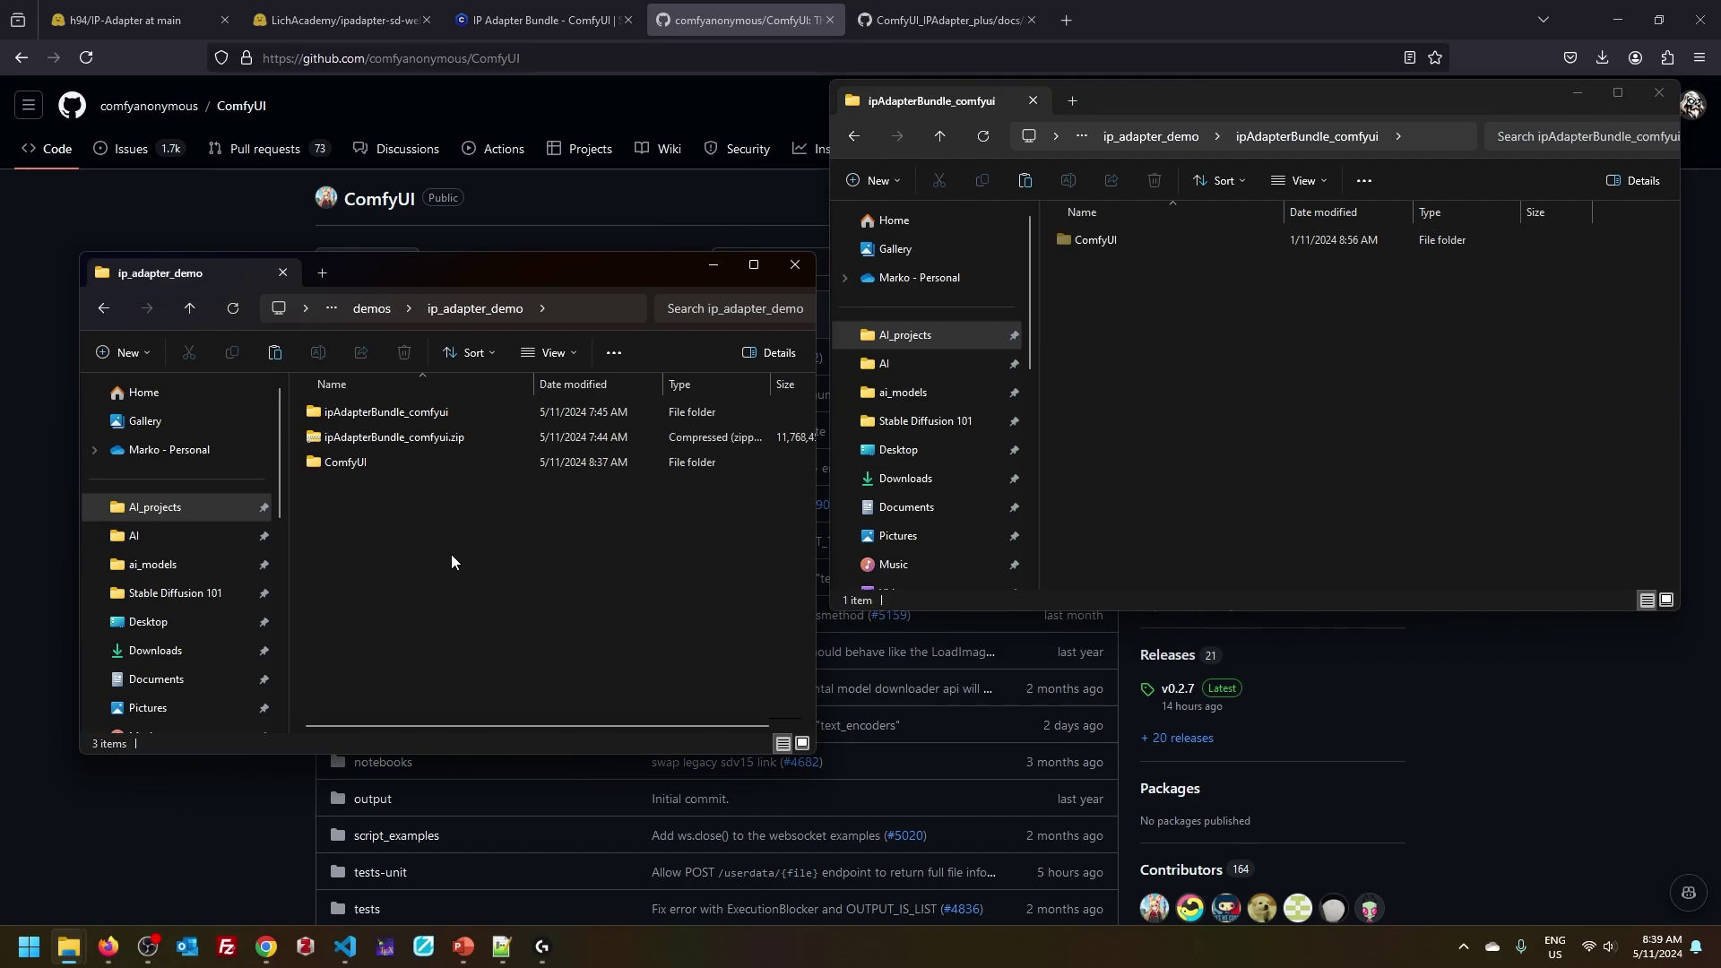
{"action": "key", "text": "ctrl+v"}
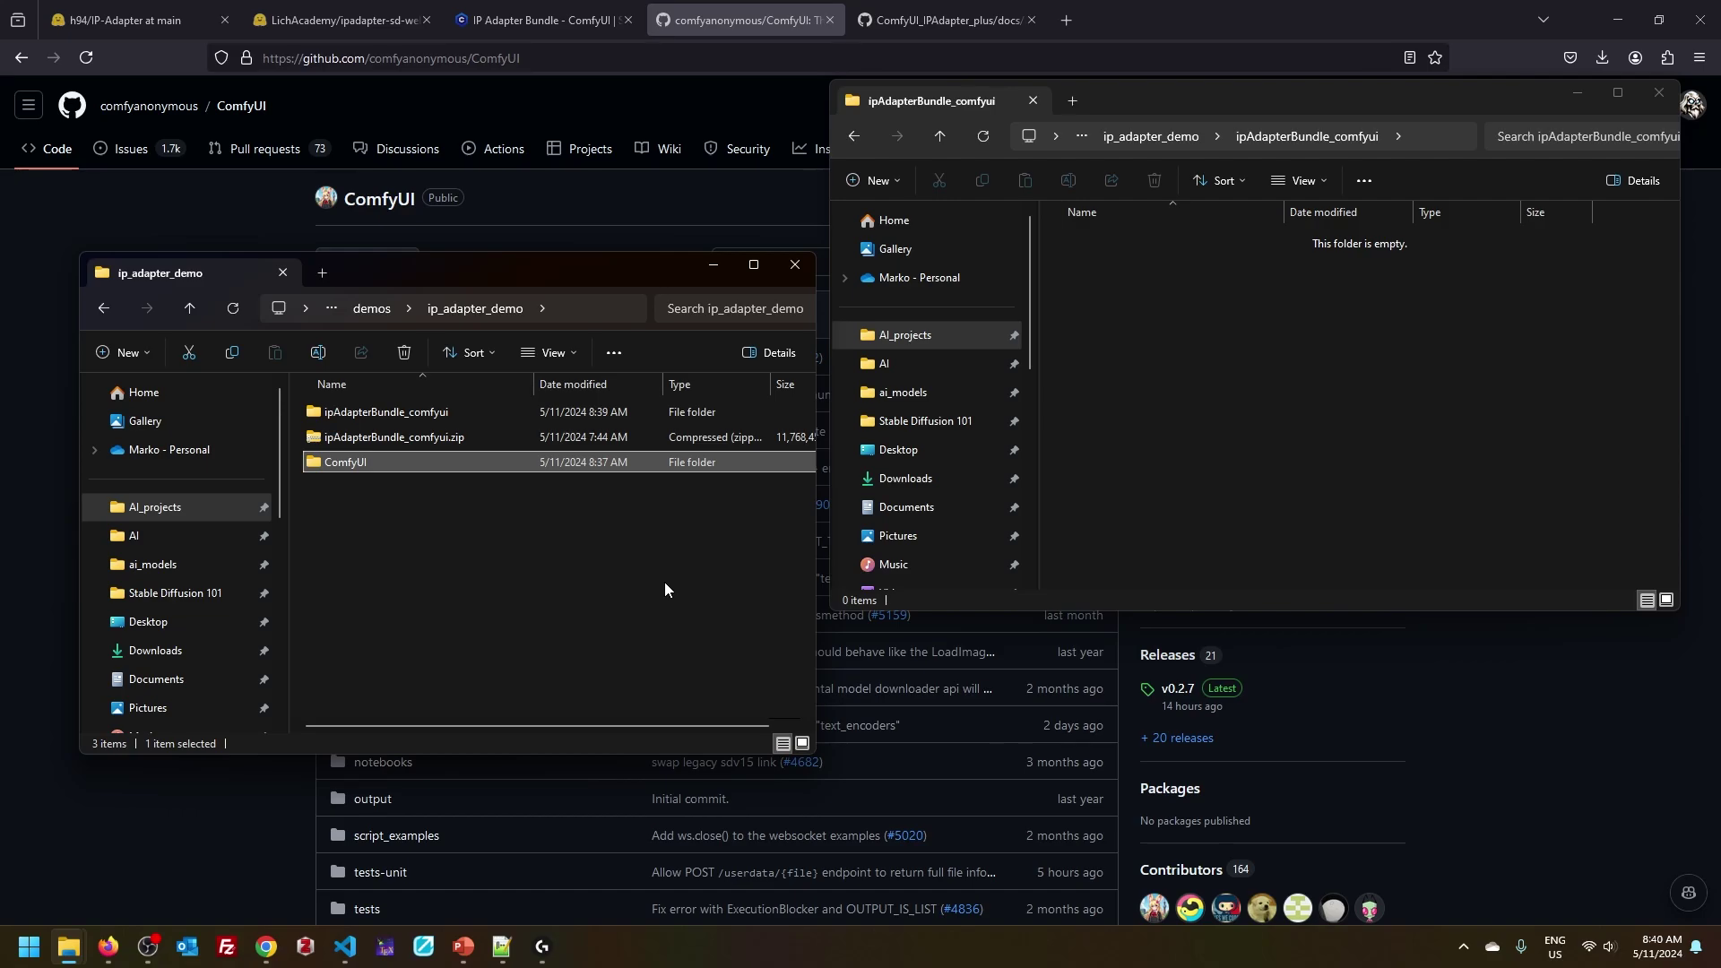
{"action": "left_click", "coordinate": [464, 589]}
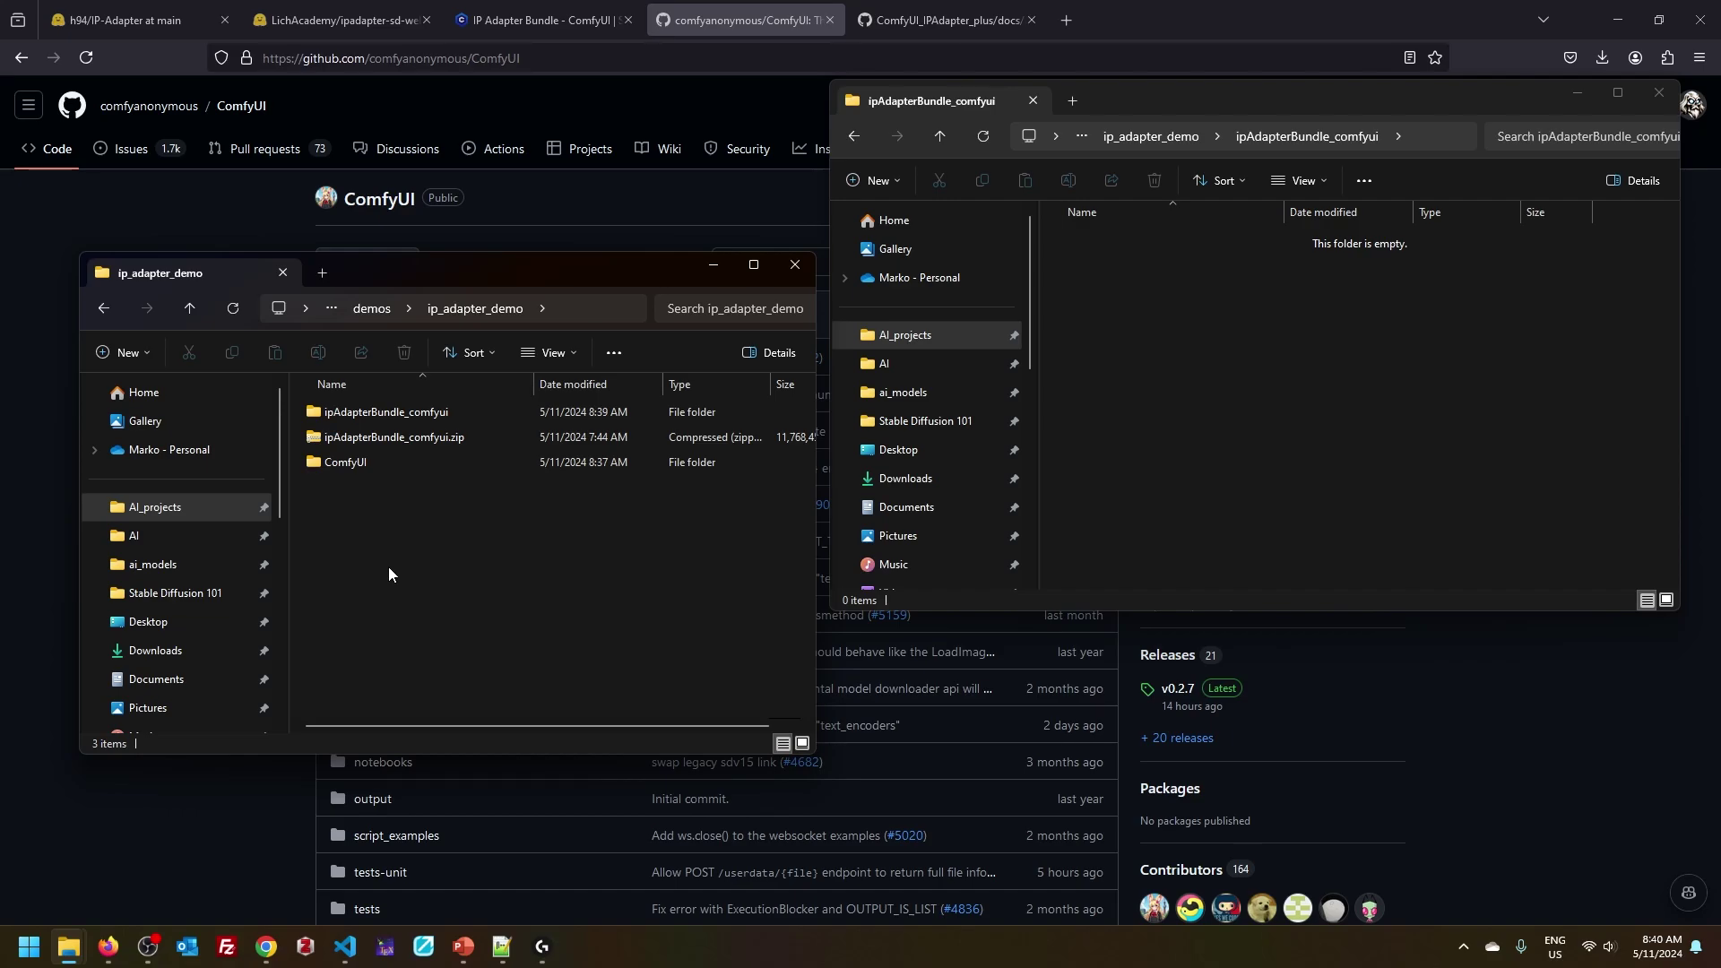
Step: Check the SD1.5 and SDXL IP-Adapter models in ComfyUI's models/ipadapter folder
{"action": "double_click", "coordinate": [313, 464]}
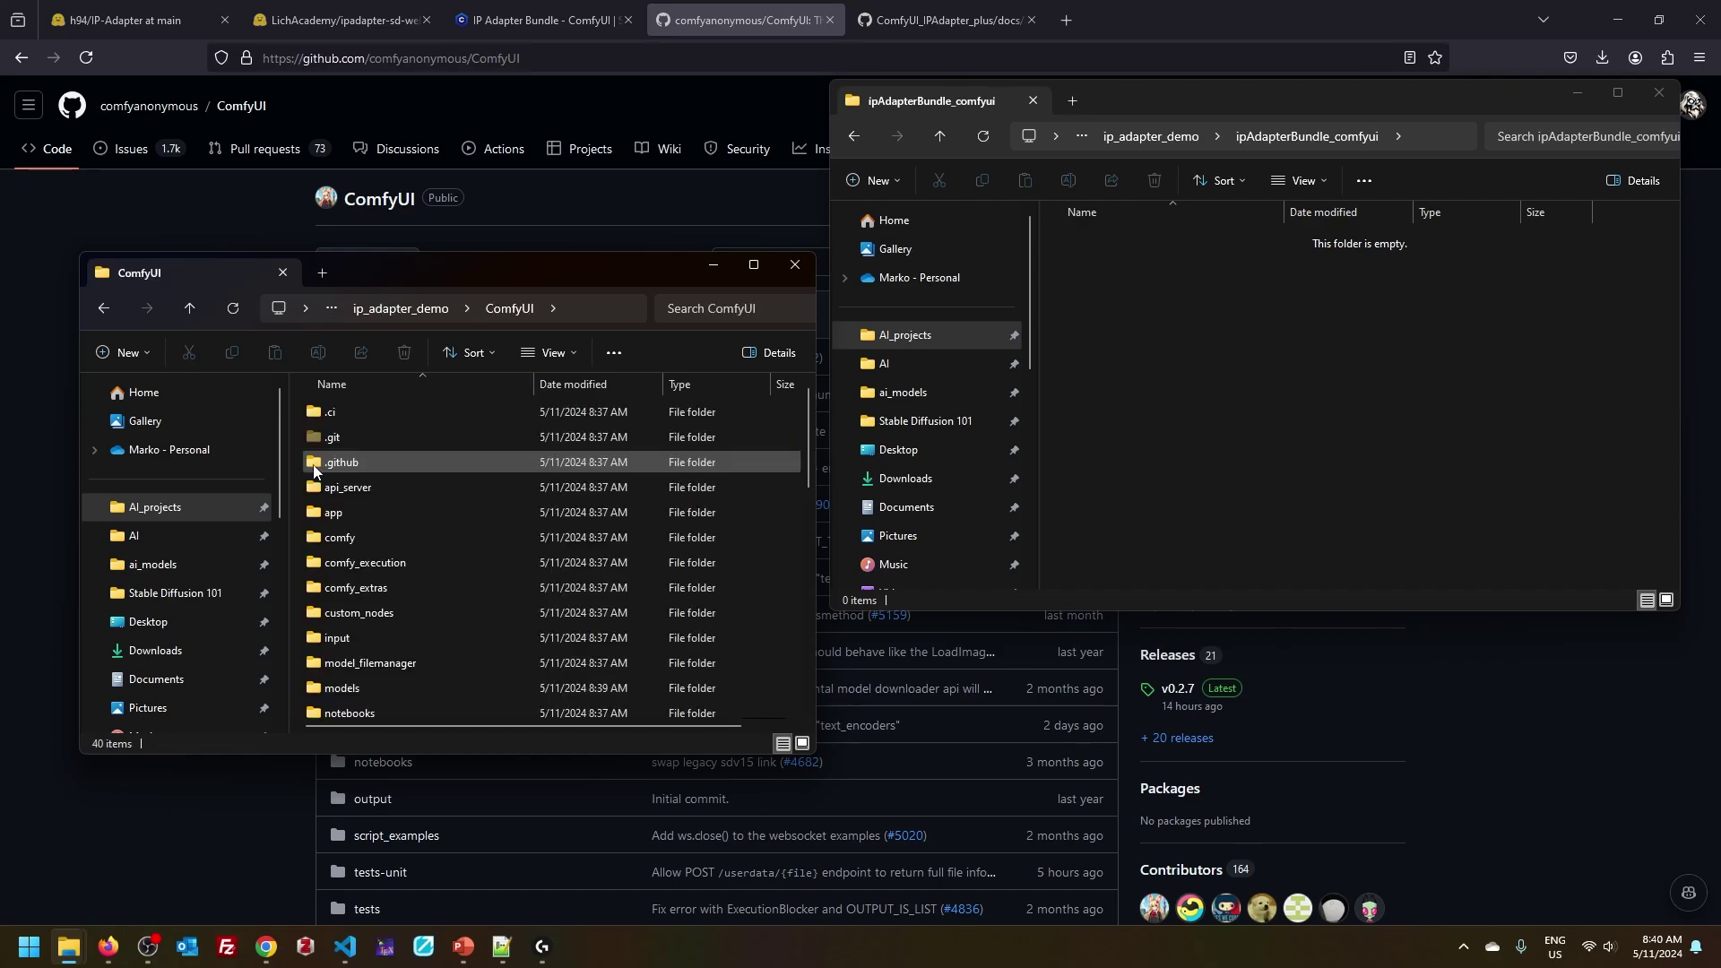
{"action": "double_click", "coordinate": [563, 280]}
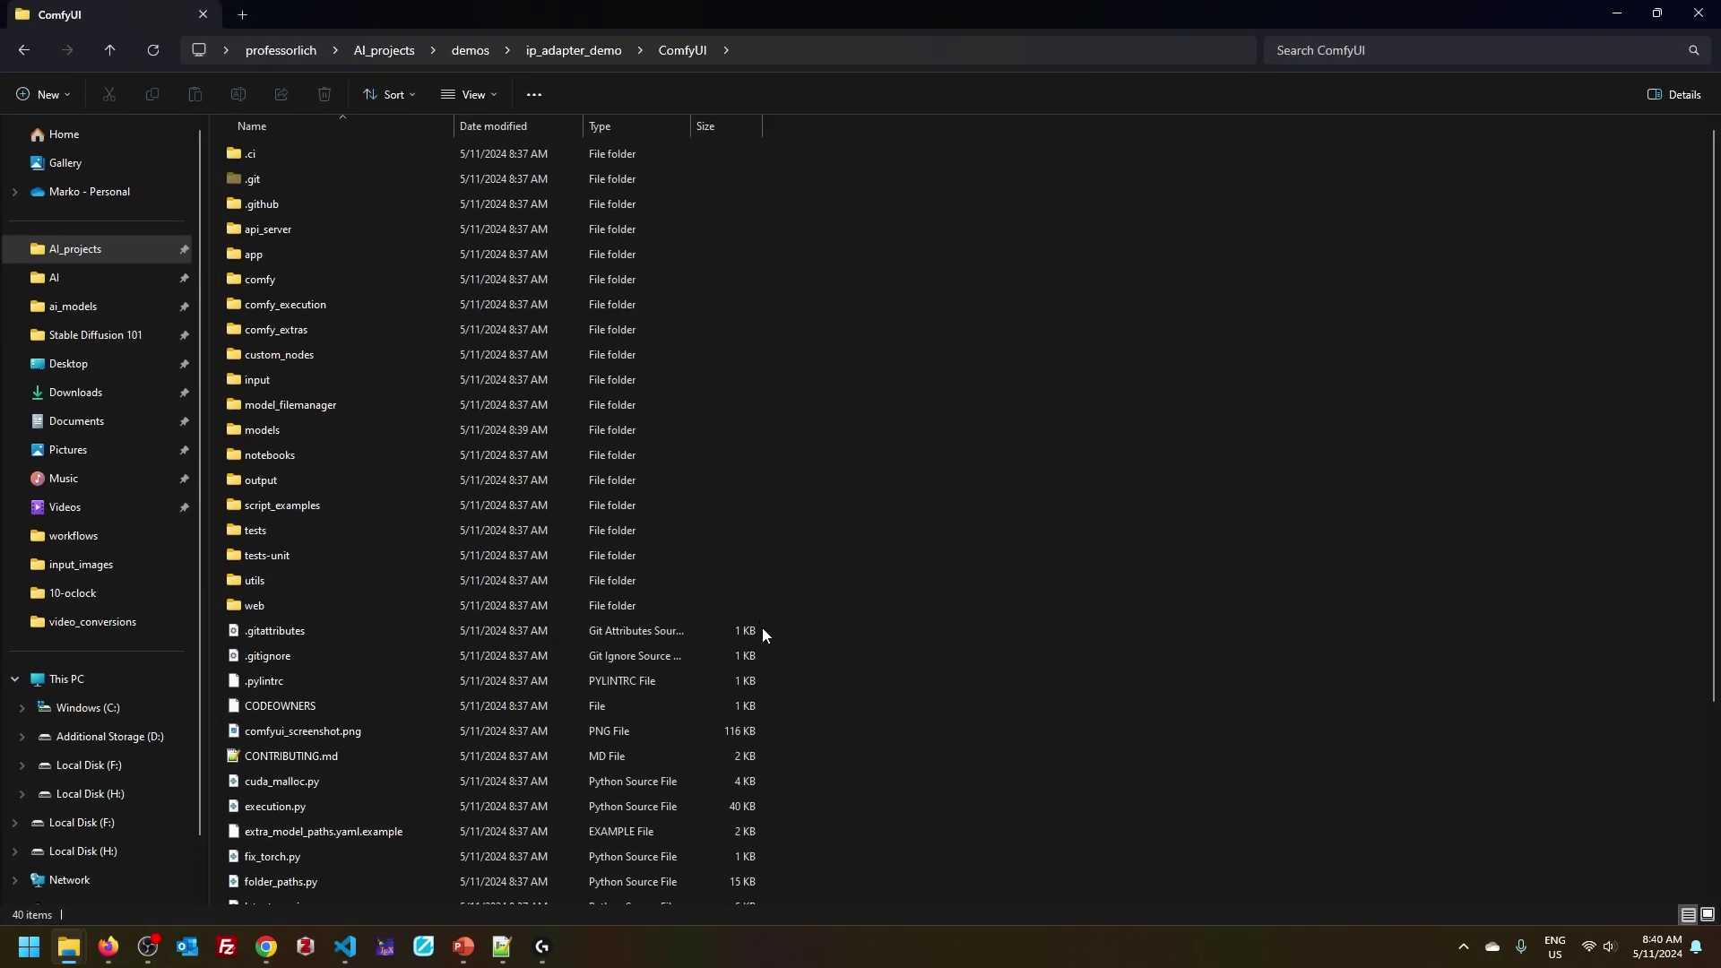
{"action": "double_click", "coordinate": [235, 431]}
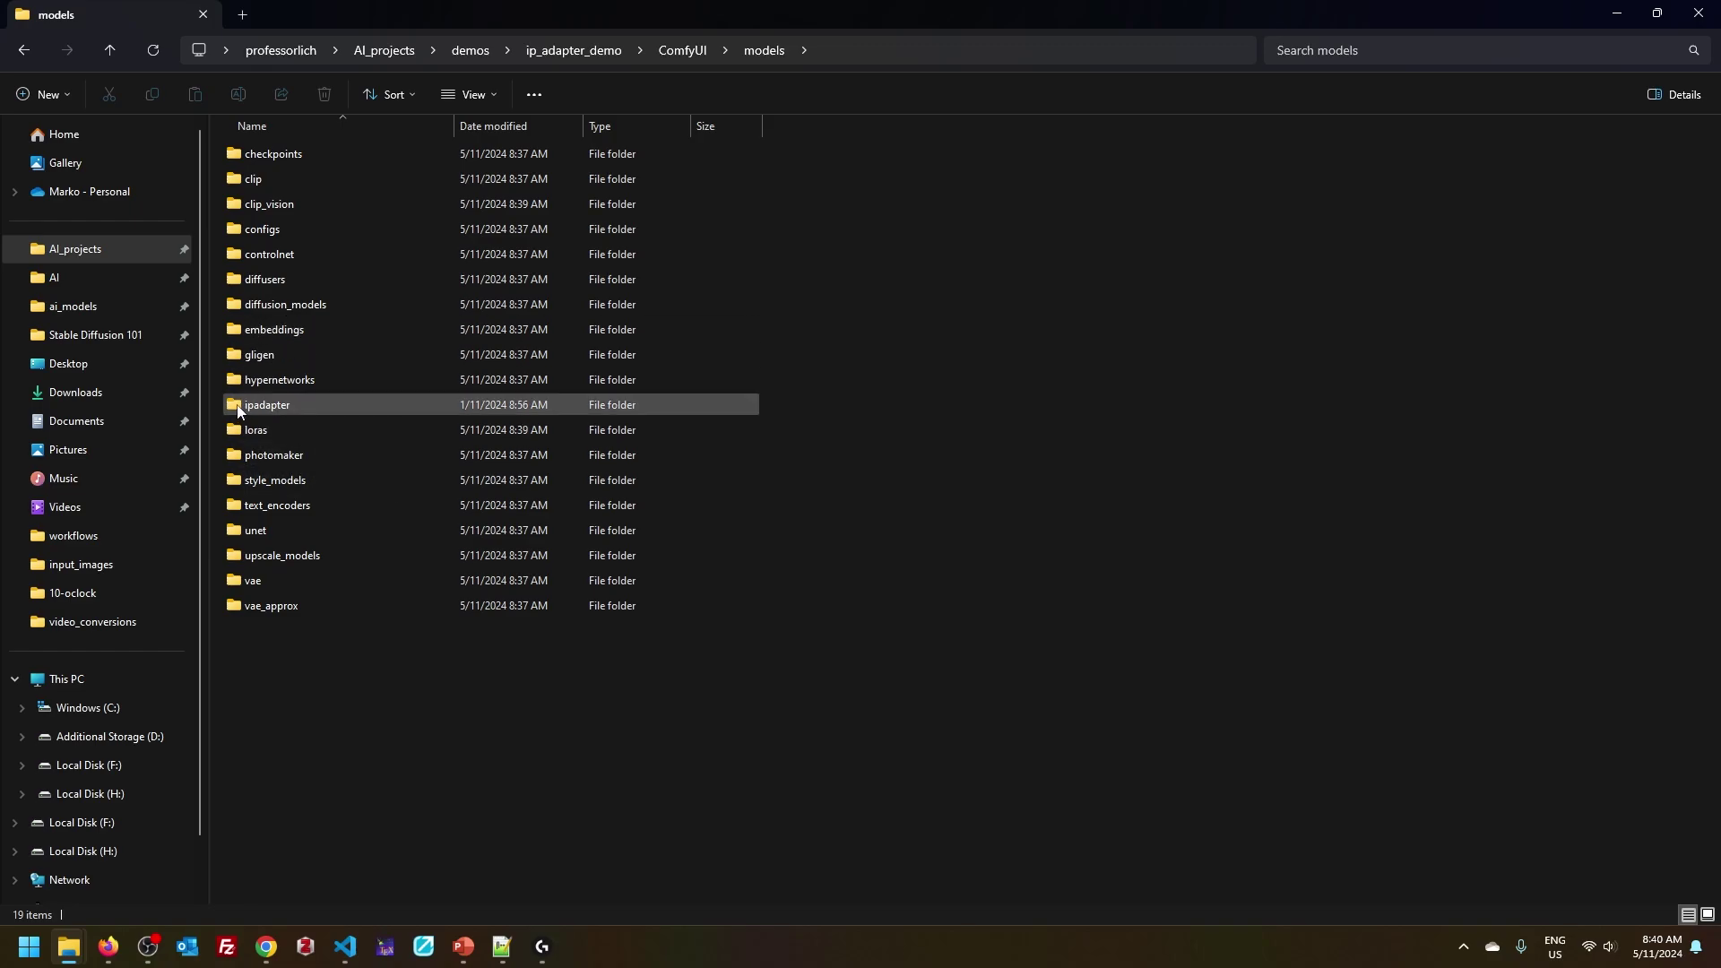
{"action": "double_click", "coordinate": [237, 404]}
{"action": "double_click", "coordinate": [240, 155]}
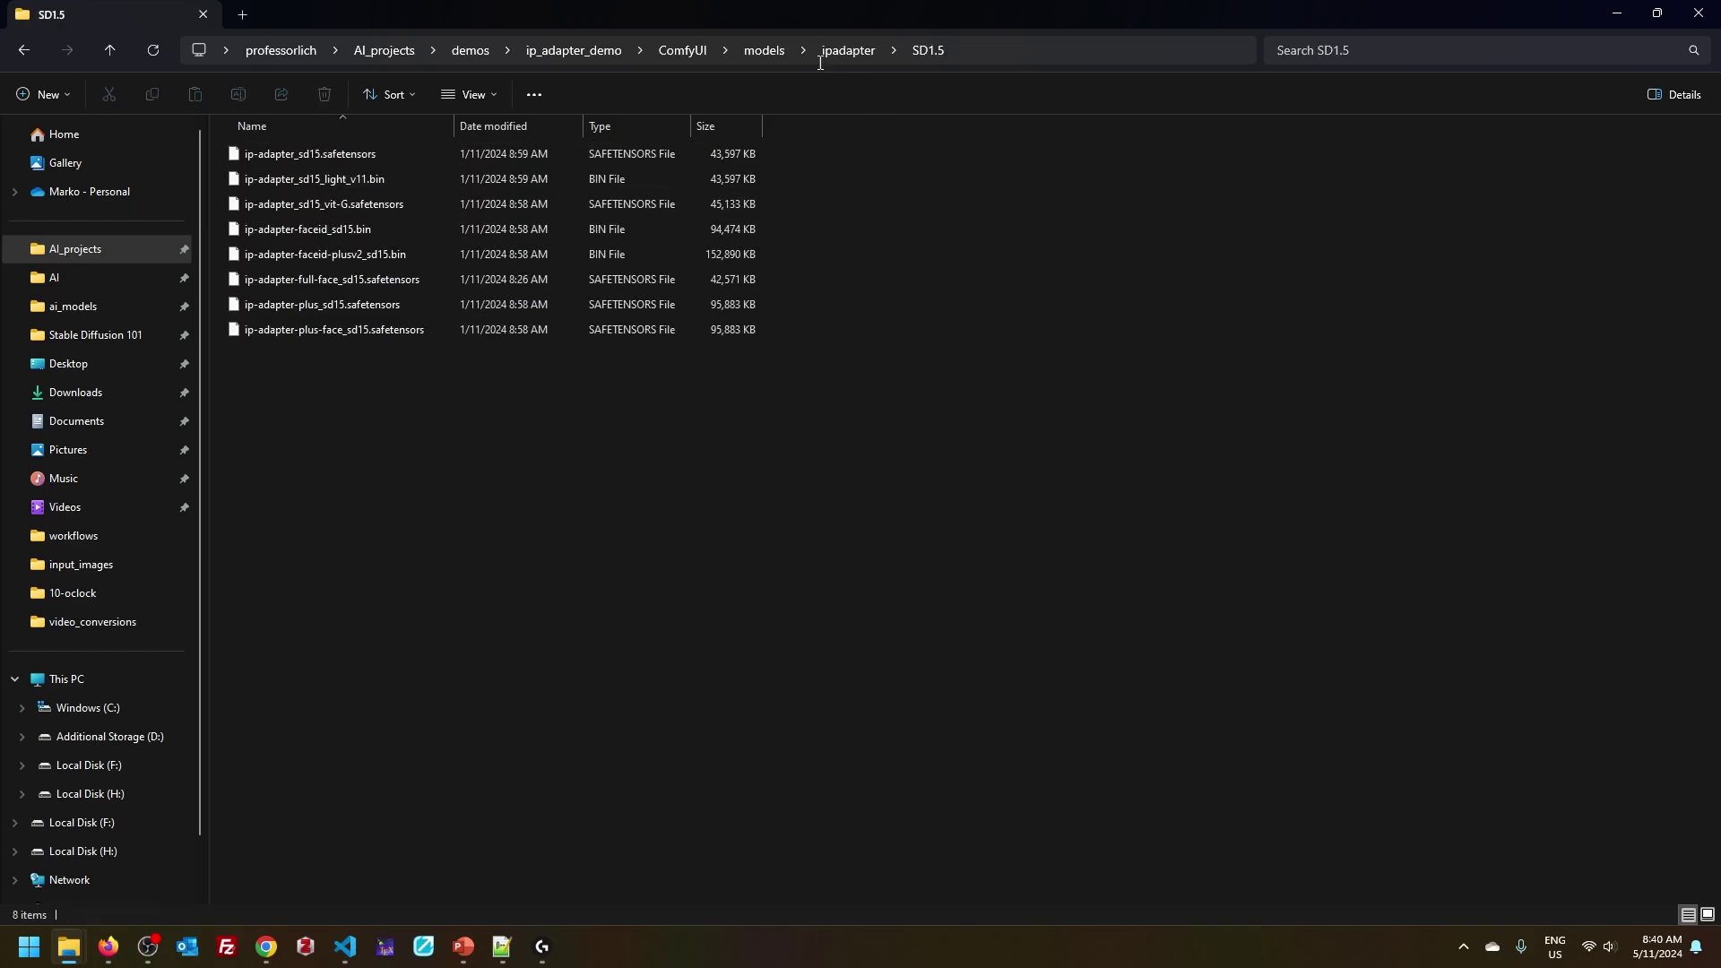
{"action": "left_click", "coordinate": [858, 51]}
{"action": "double_click", "coordinate": [248, 179]}
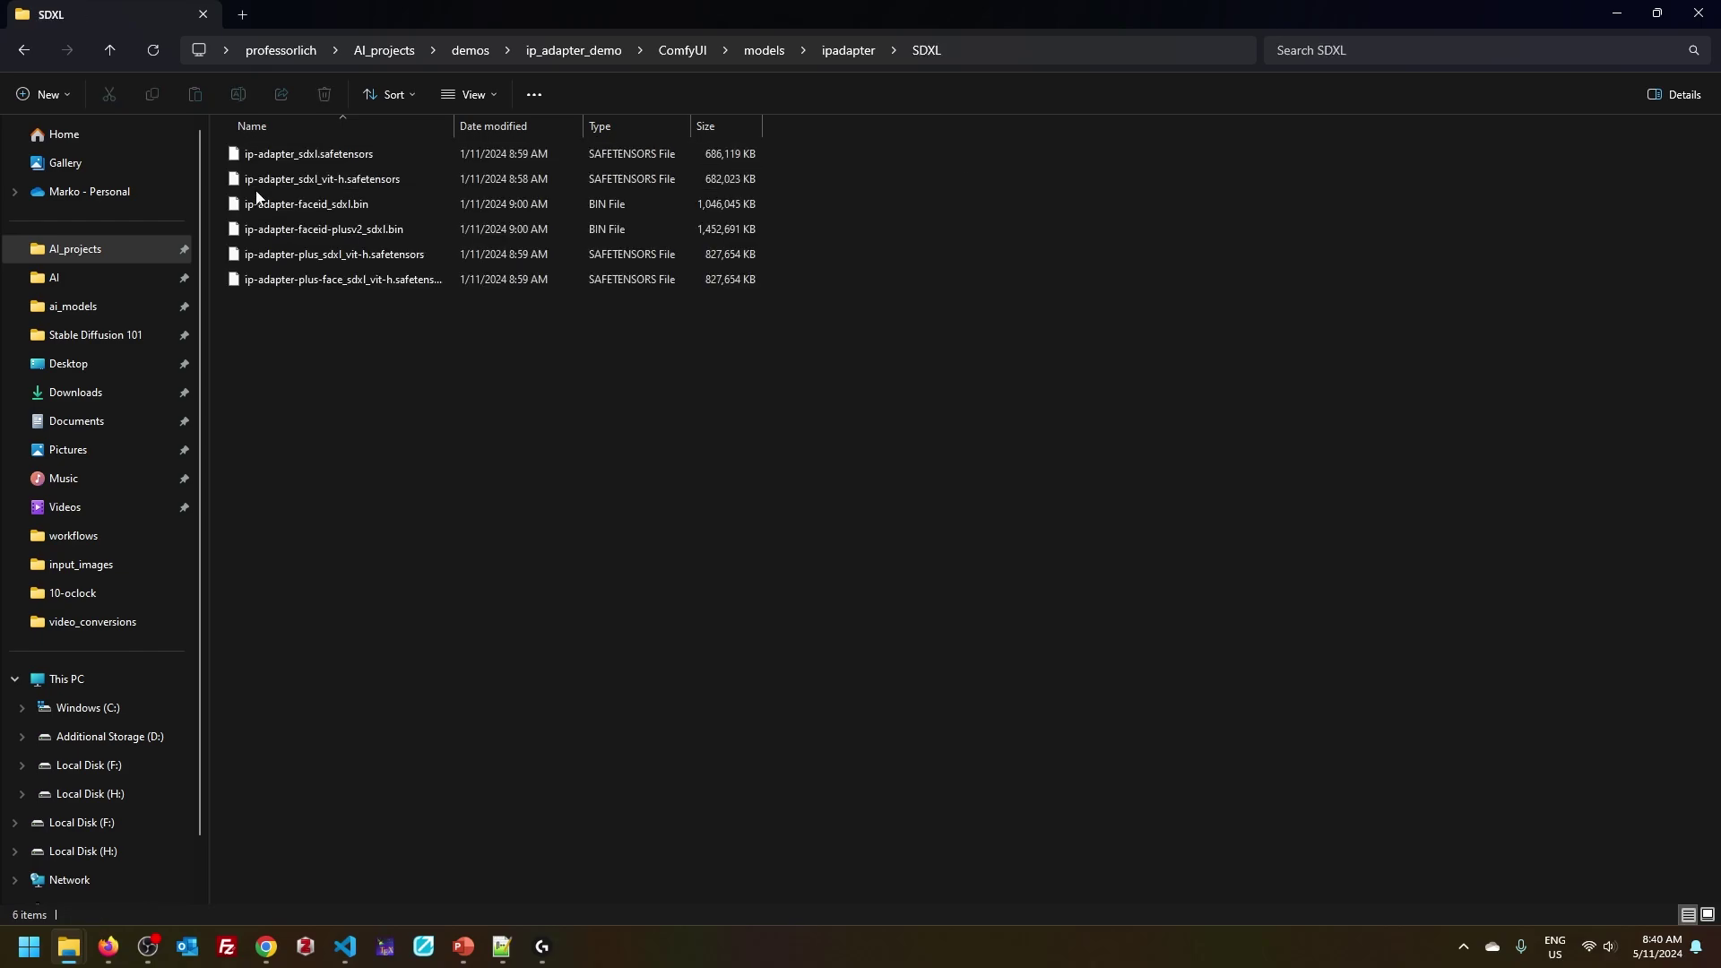
{"action": "left_click", "coordinate": [811, 56]}
Step: Check the two FaceID LoRA files in models/loras/SD1.5/faceid, widening the name column
{"action": "left_click", "coordinate": [764, 52]}
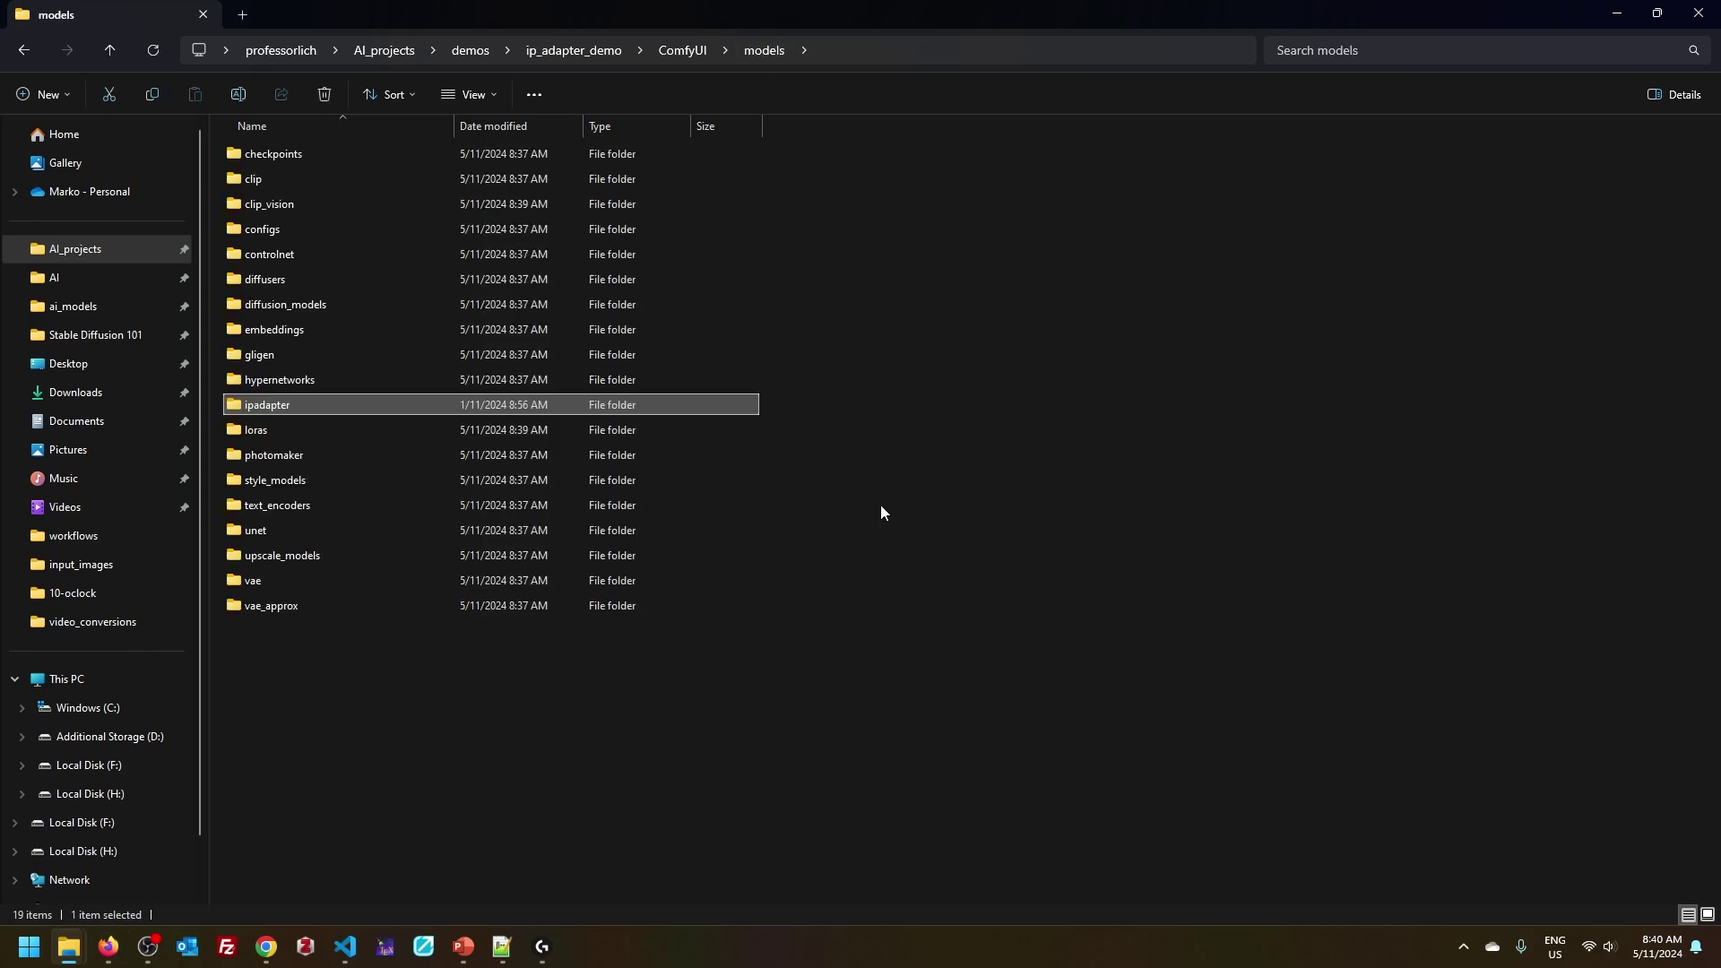
{"action": "double_click", "coordinate": [234, 437]}
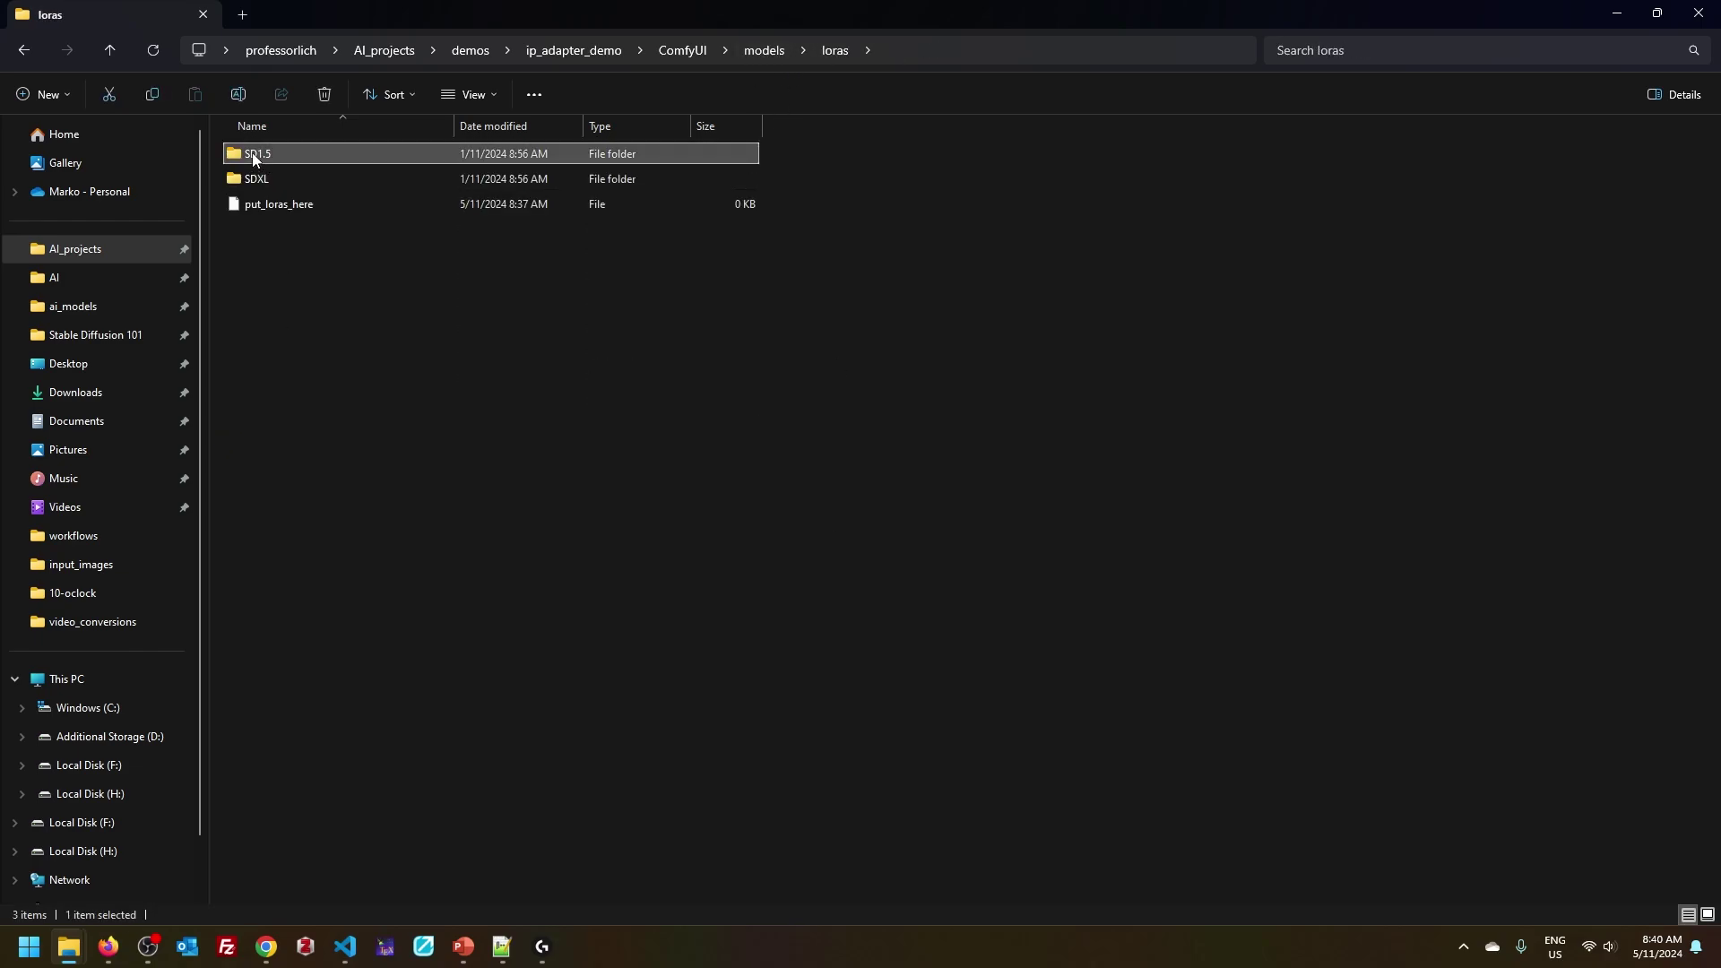
{"action": "double_click", "coordinate": [233, 160]}
{"action": "double_click", "coordinate": [326, 156]}
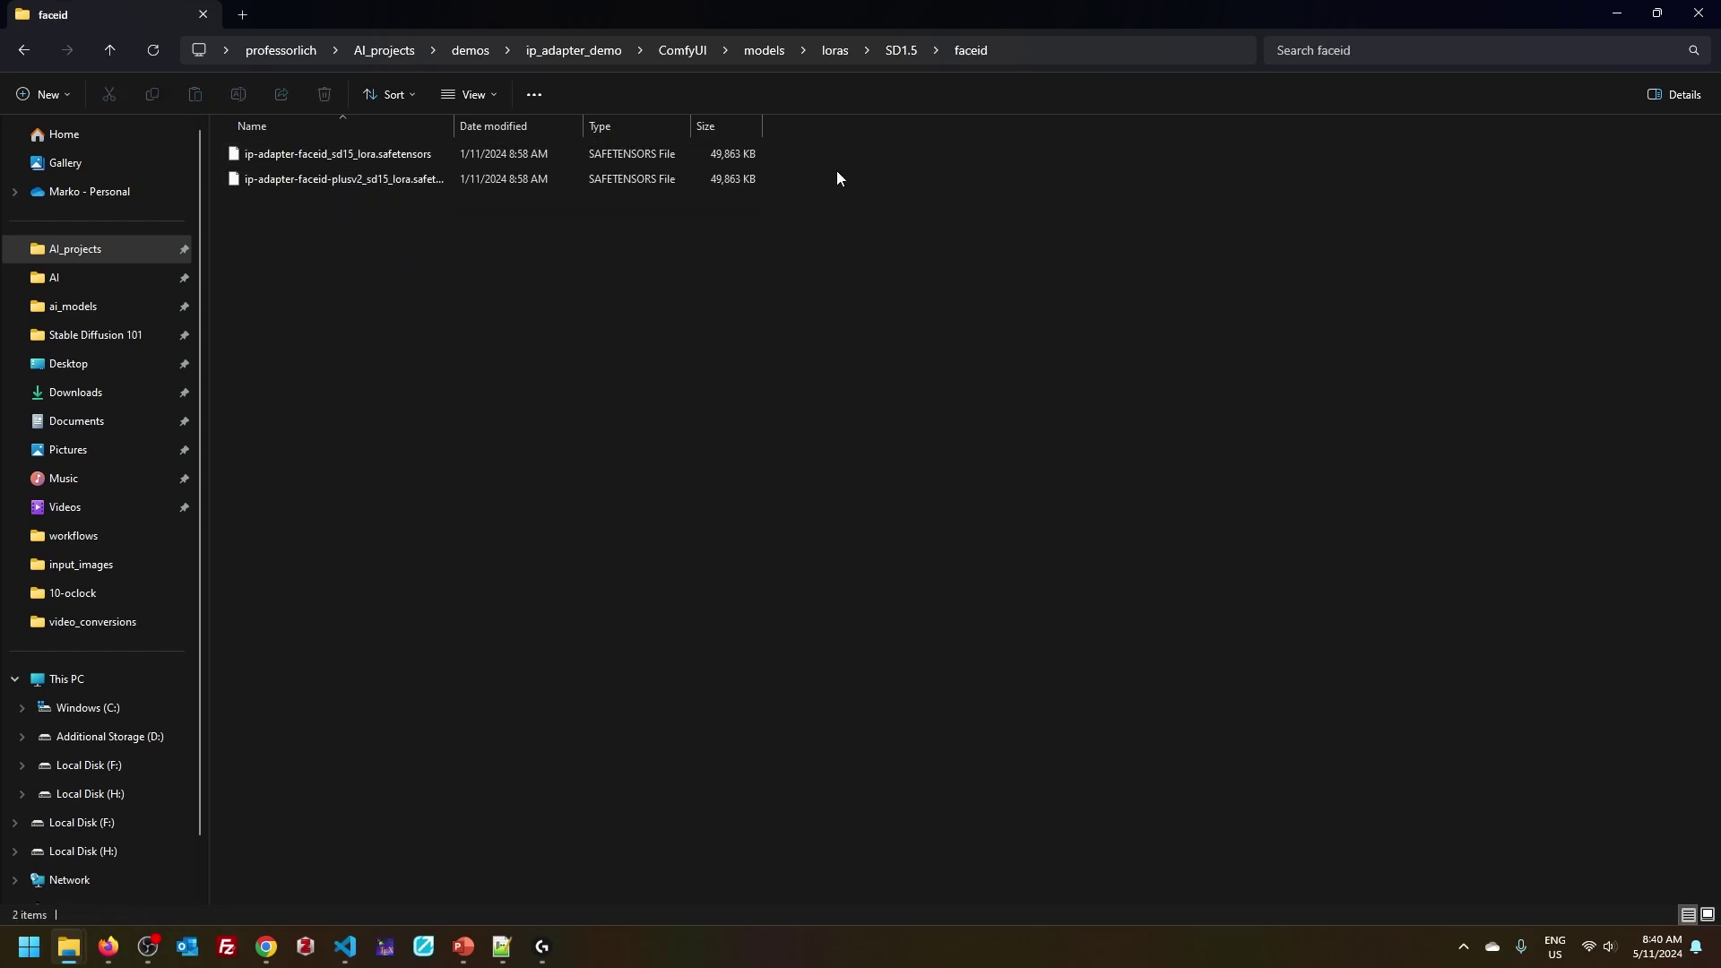
{"action": "double_click", "coordinate": [454, 125]}
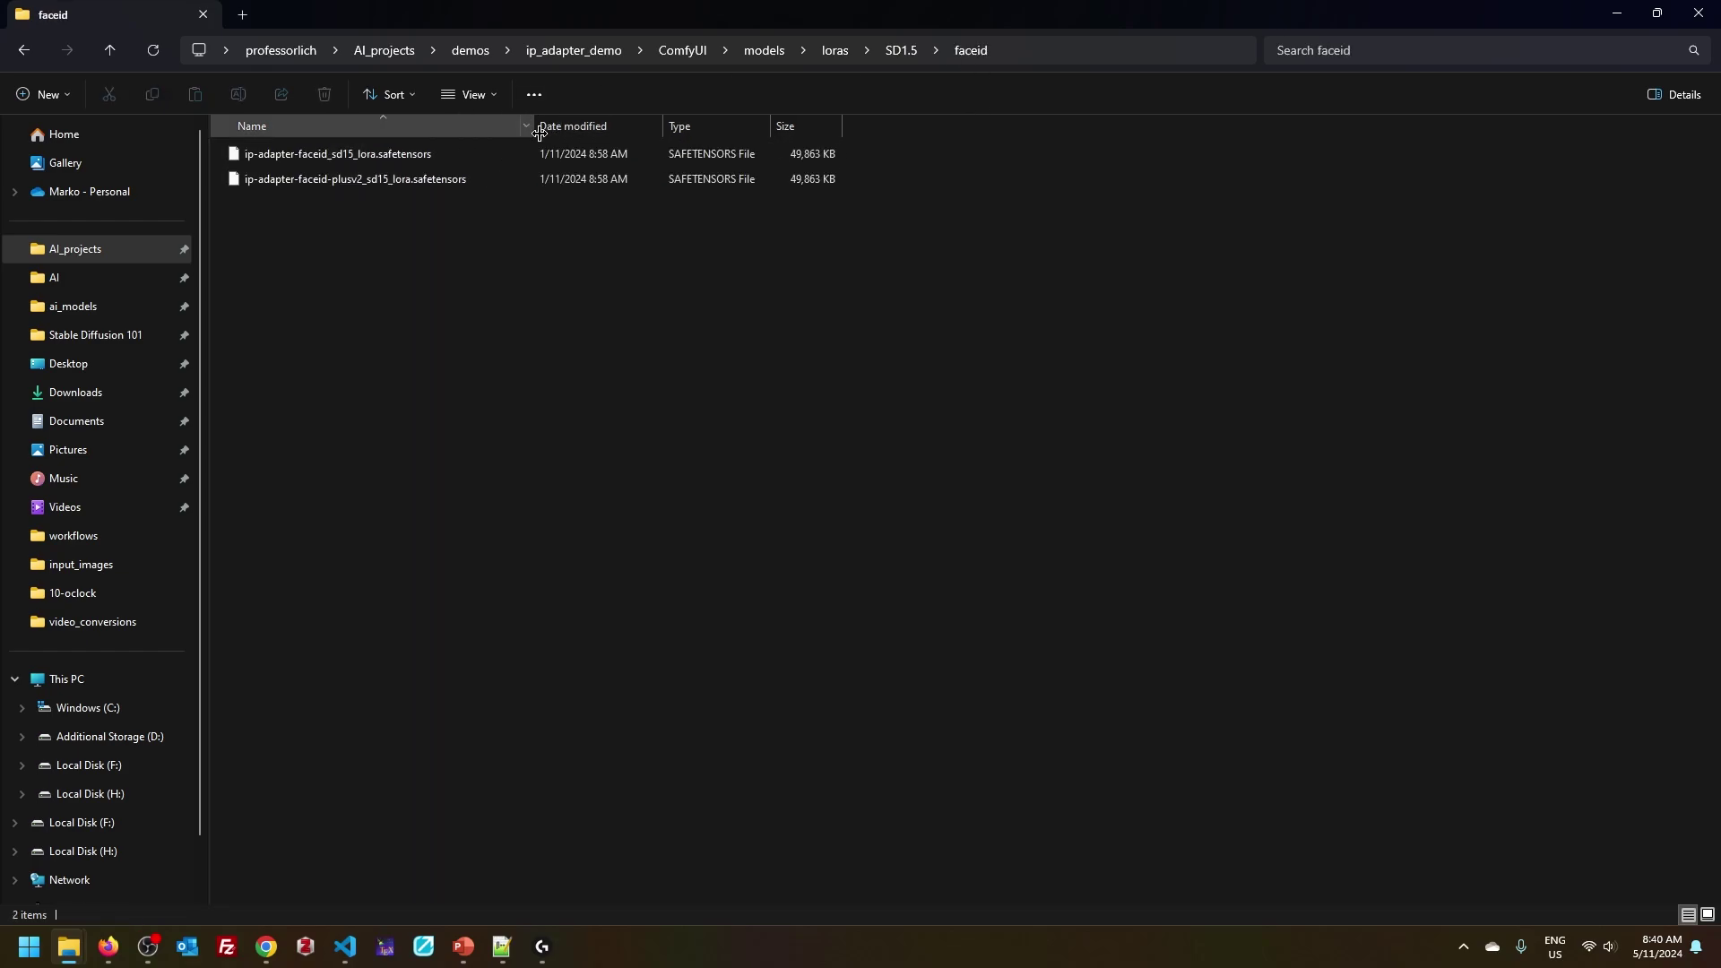
{"action": "left_click", "coordinate": [899, 51]}
{"action": "left_click", "coordinate": [834, 50]}
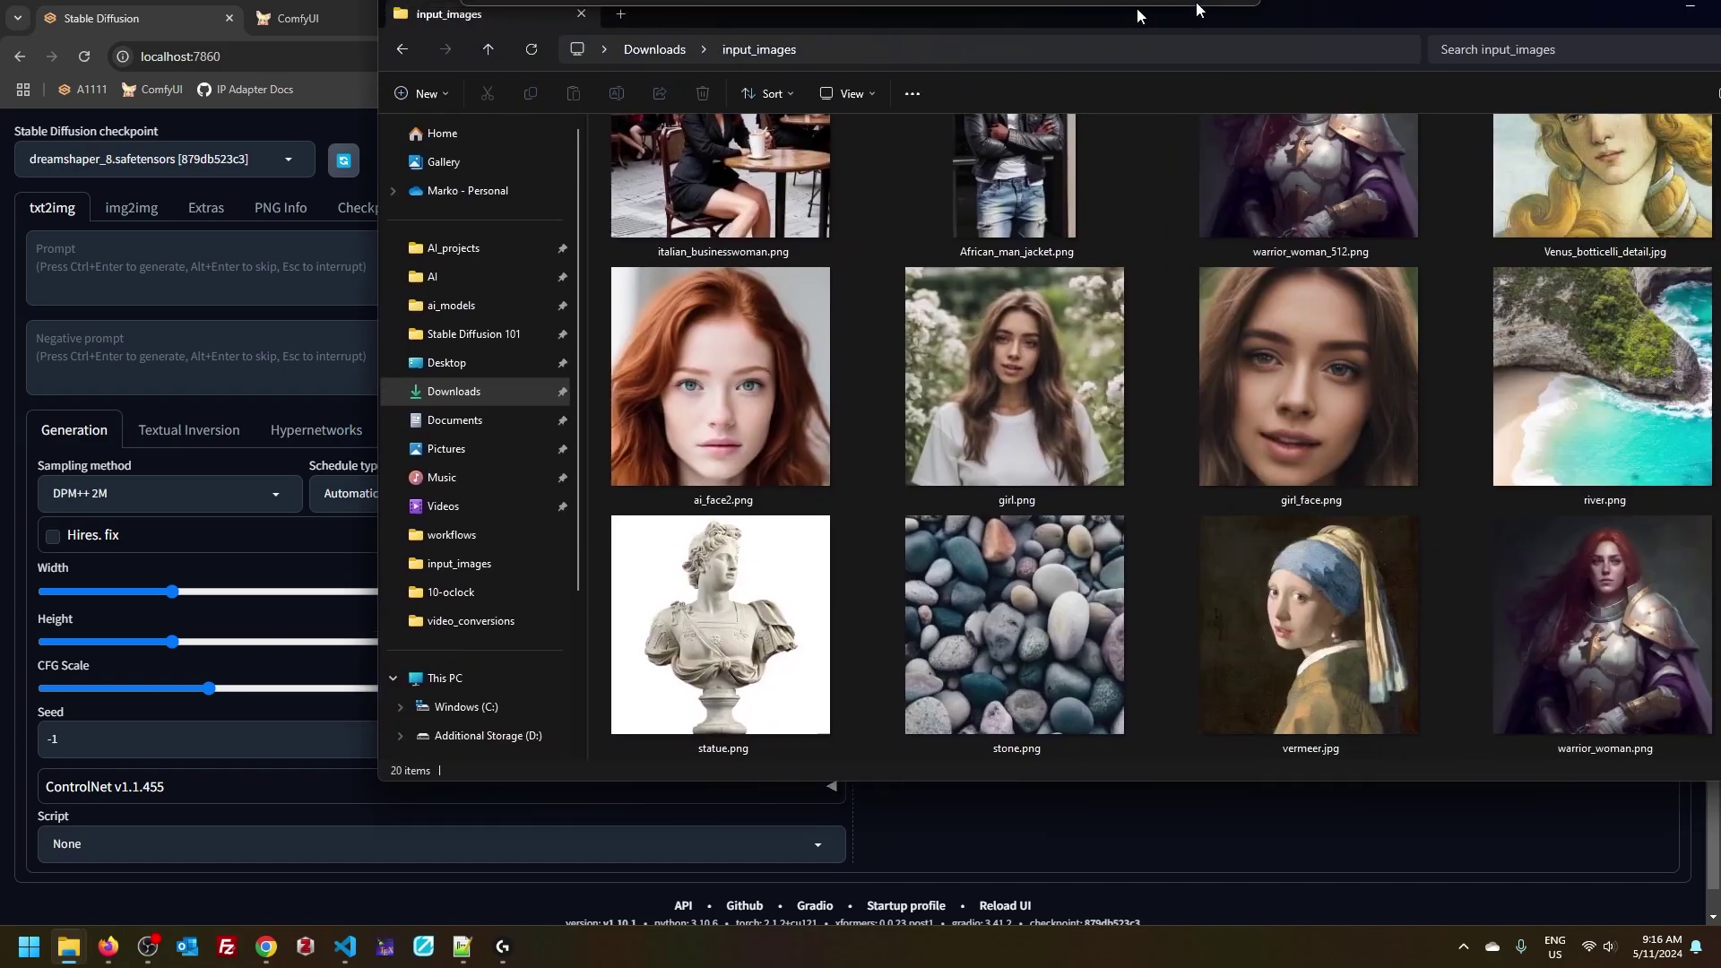
Step: Maximize the input_images window and scroll through the reference thumbnails, including the red-haired portraits
{"action": "left_click_drag", "start_coordinate": [1229, 19], "coordinate": [852, 13]}
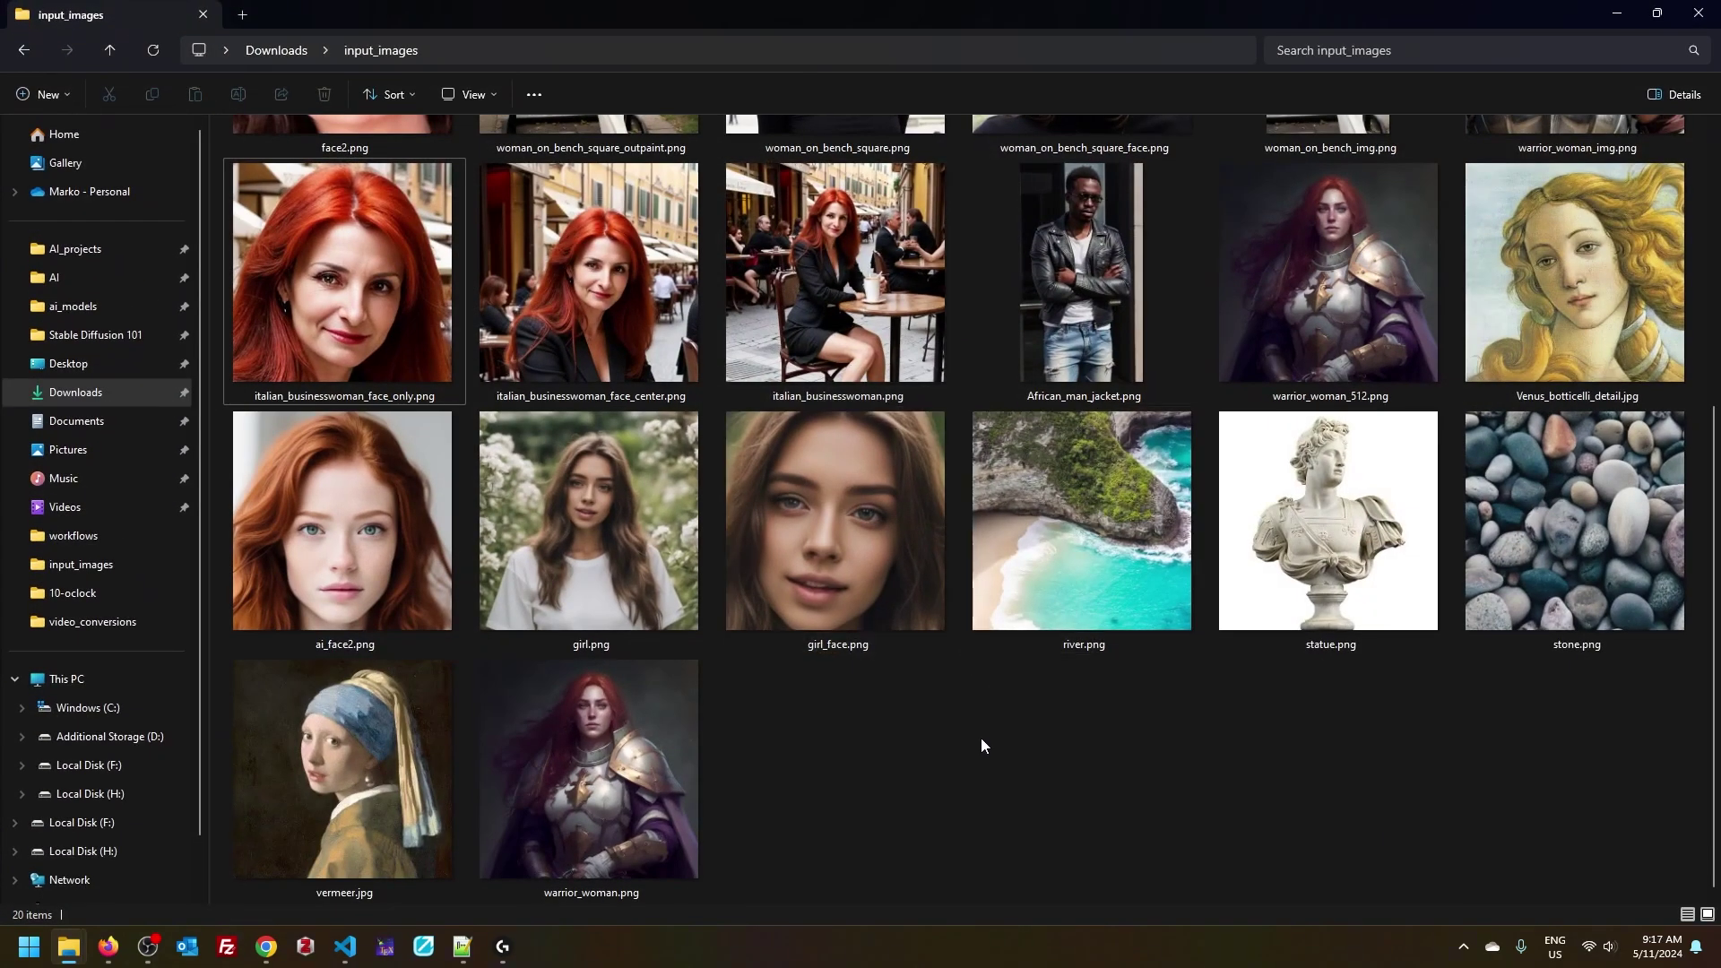
{"action": "scroll", "coordinate": [982, 748], "scroll_direction": "up", "scroll_amount": 3}
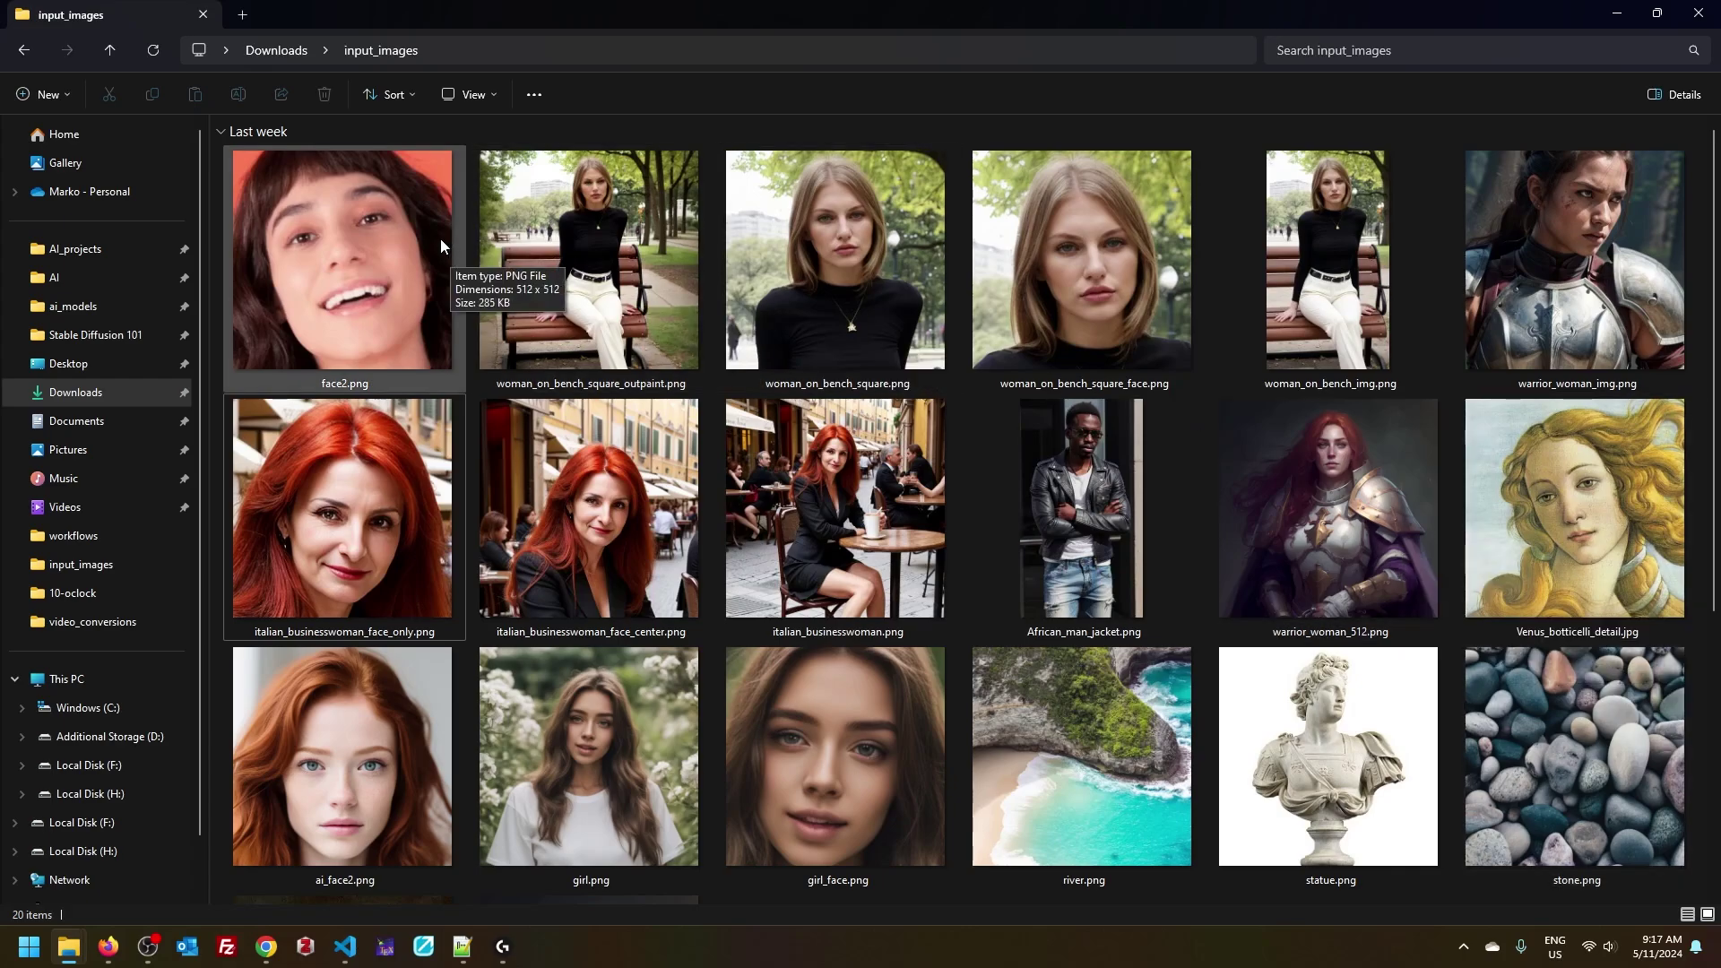
{"action": "left_click", "coordinate": [1622, 592]}
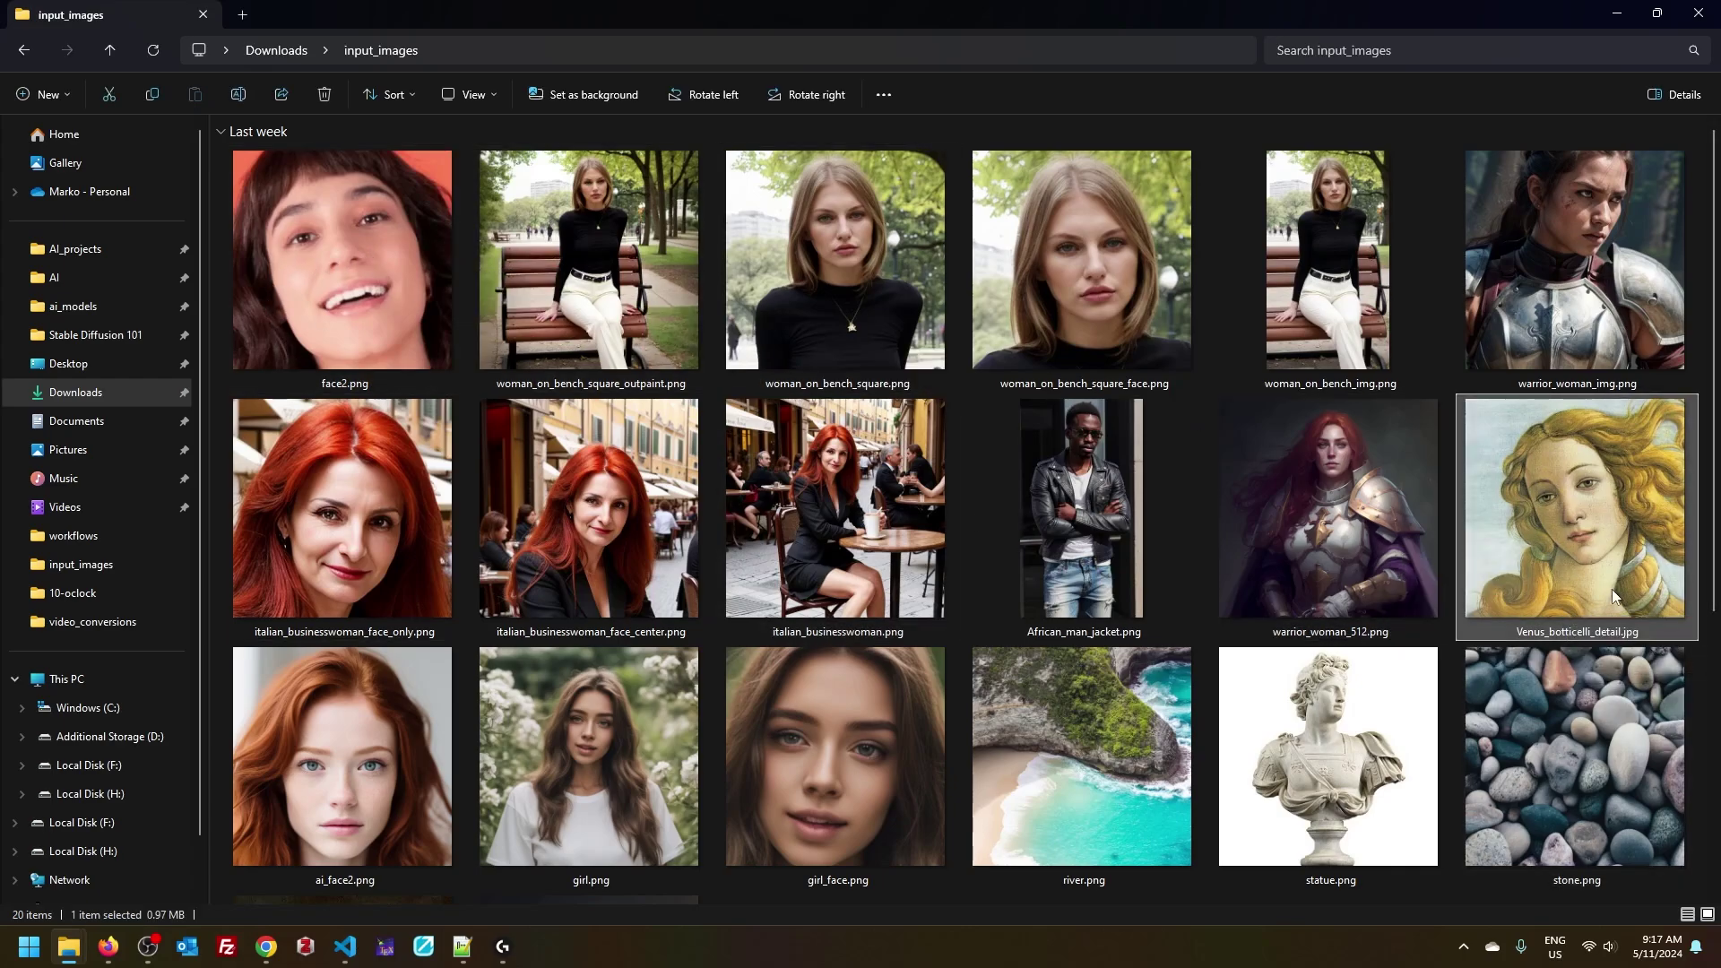
{"action": "scroll", "coordinate": [1620, 539], "scroll_direction": "down", "scroll_amount": 2}
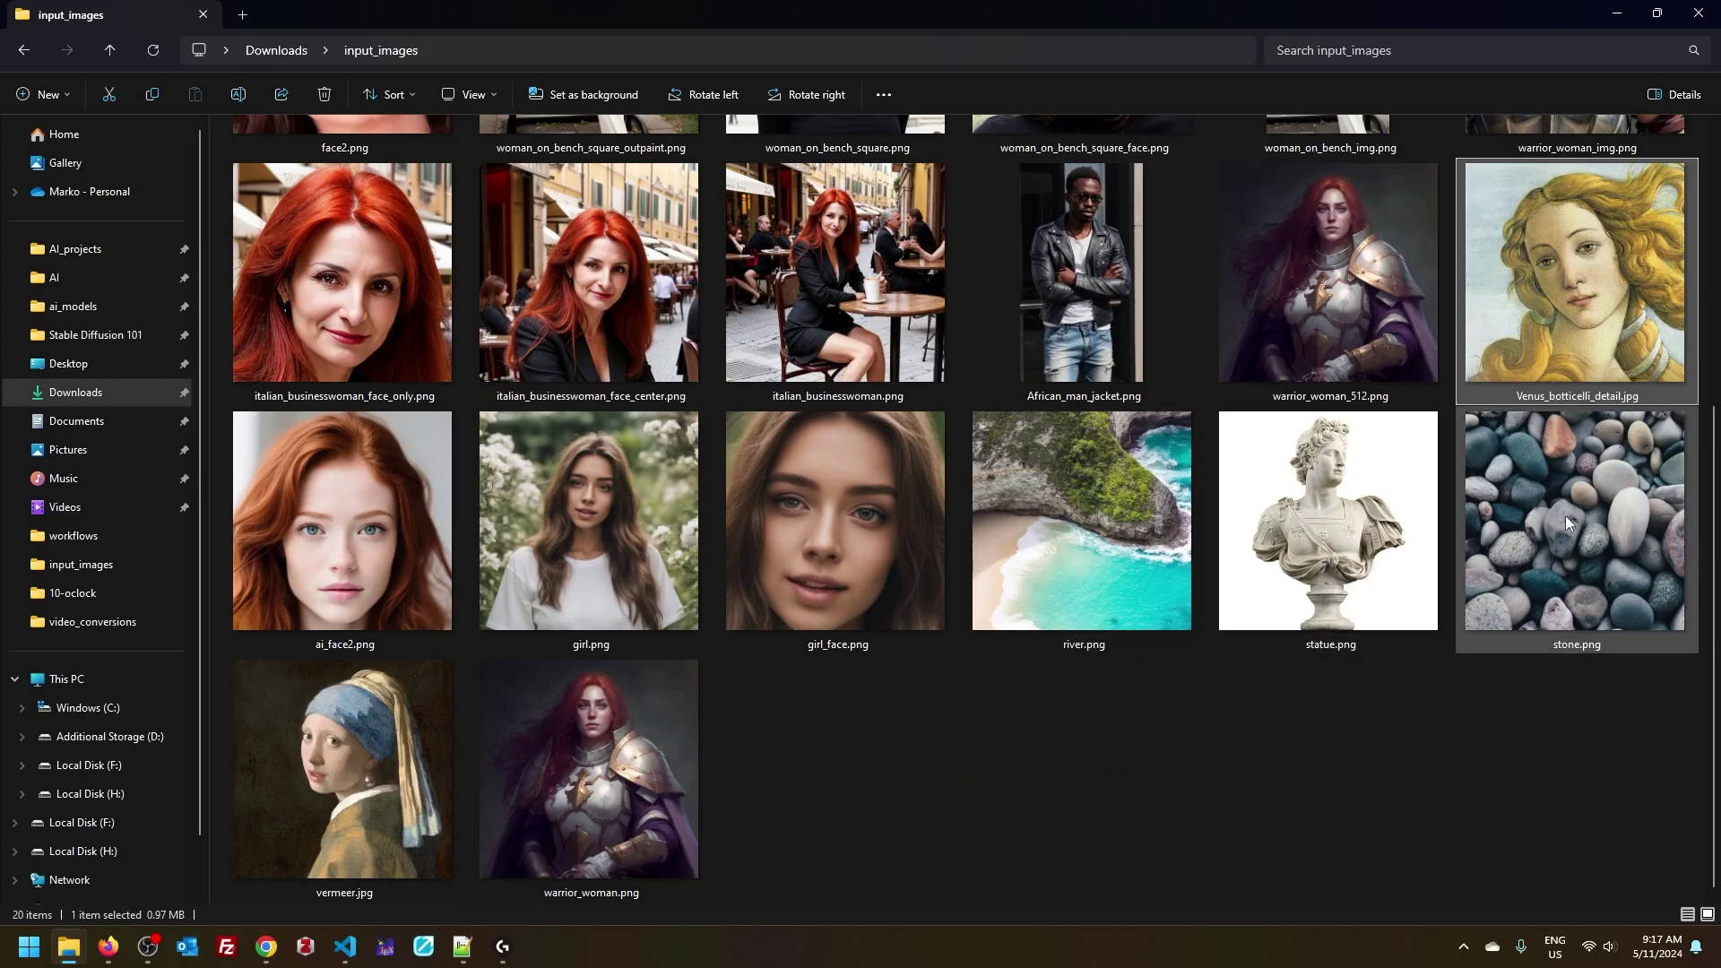
{"action": "left_click", "coordinate": [1604, 740]}
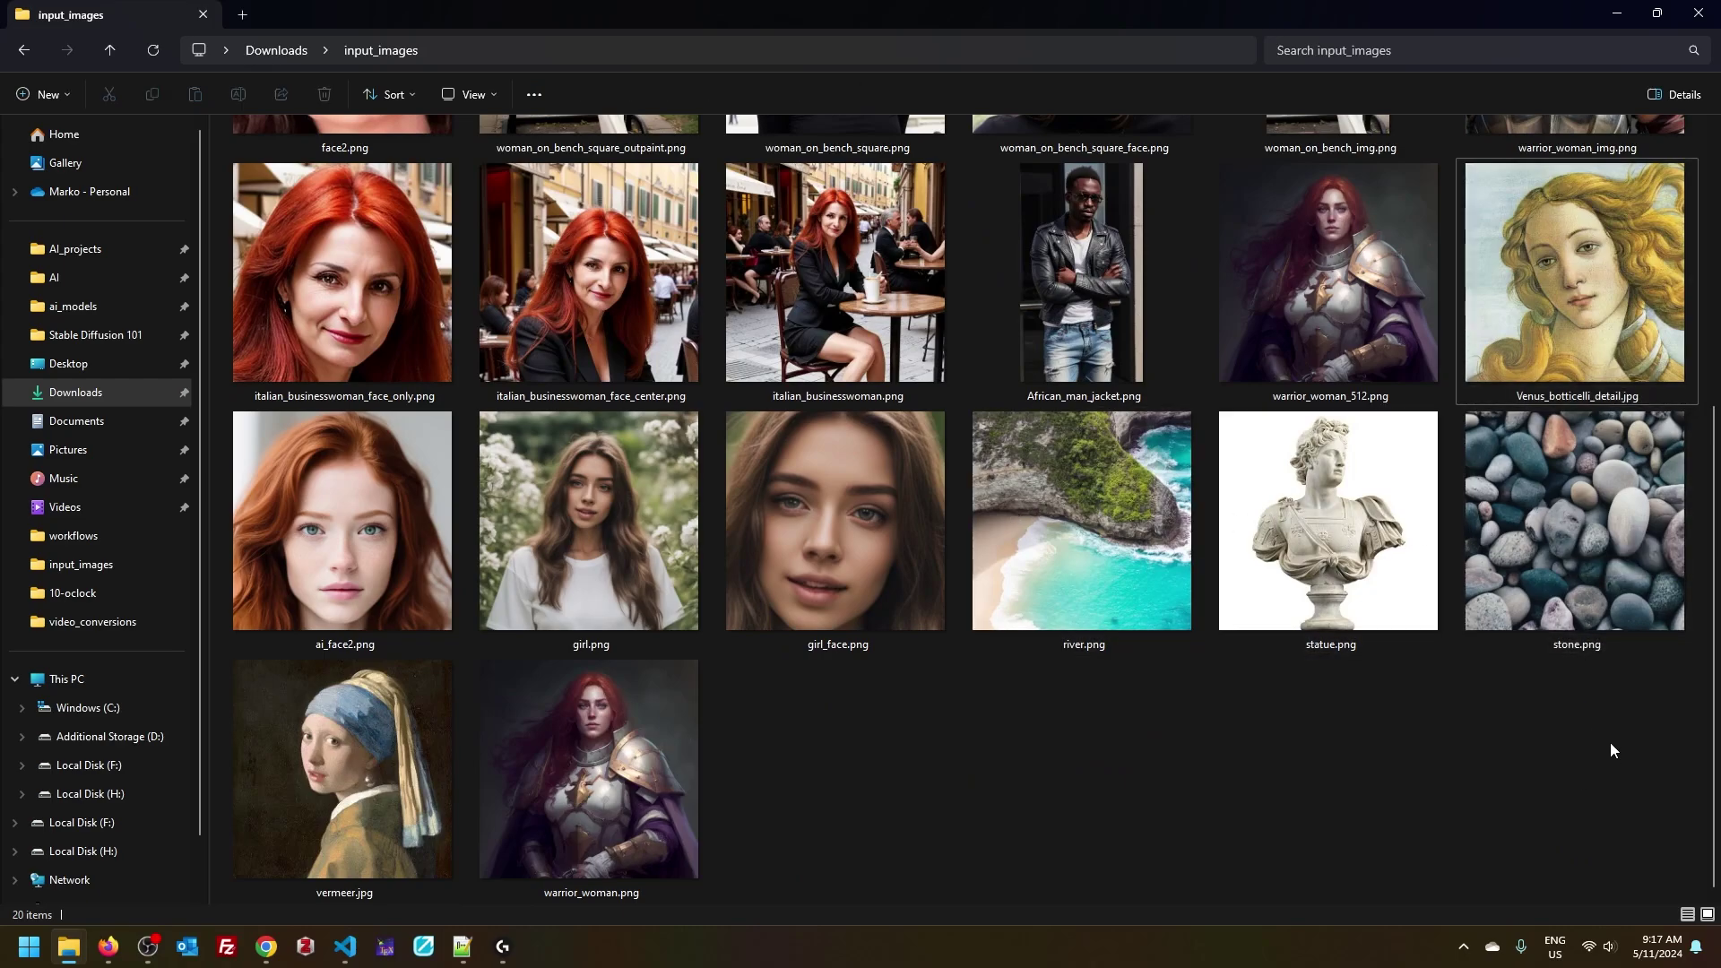
{"action": "scroll", "coordinate": [1423, 846], "scroll_direction": "up", "scroll_amount": 2}
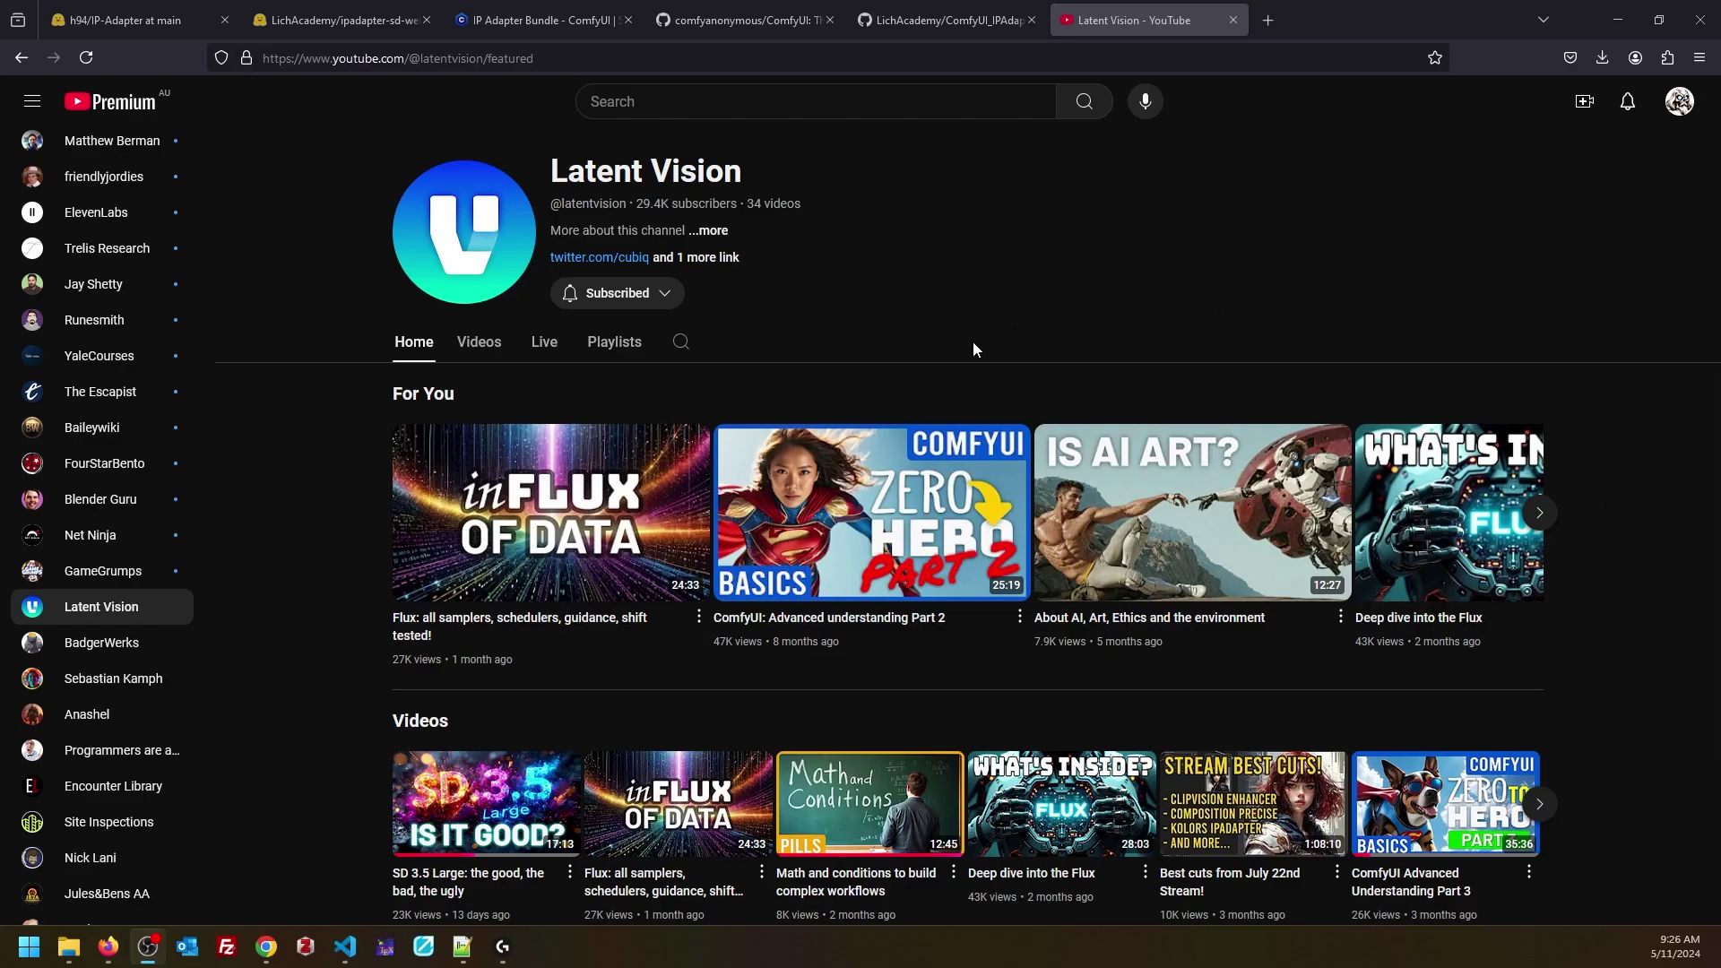
Step: Show the Latent Vision channel's Playlists, including ComfyUI IPAdapter Plus
{"action": "left_click", "coordinate": [613, 341]}
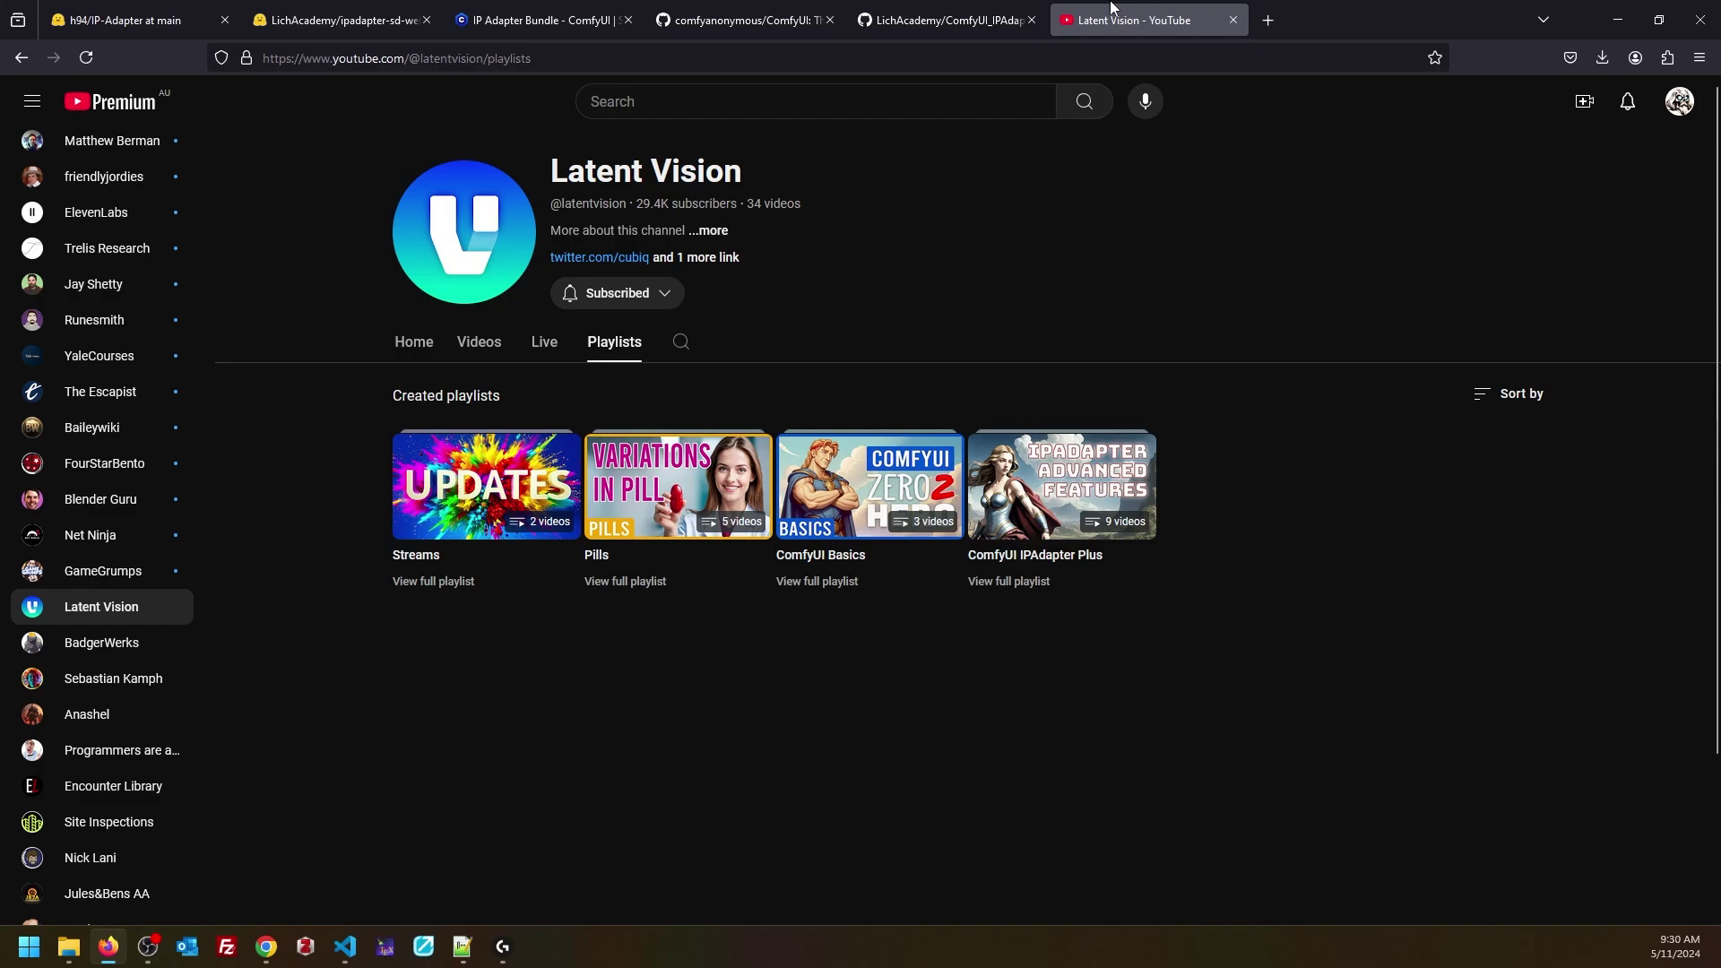
{"action": "left_click", "coordinate": [950, 18]}
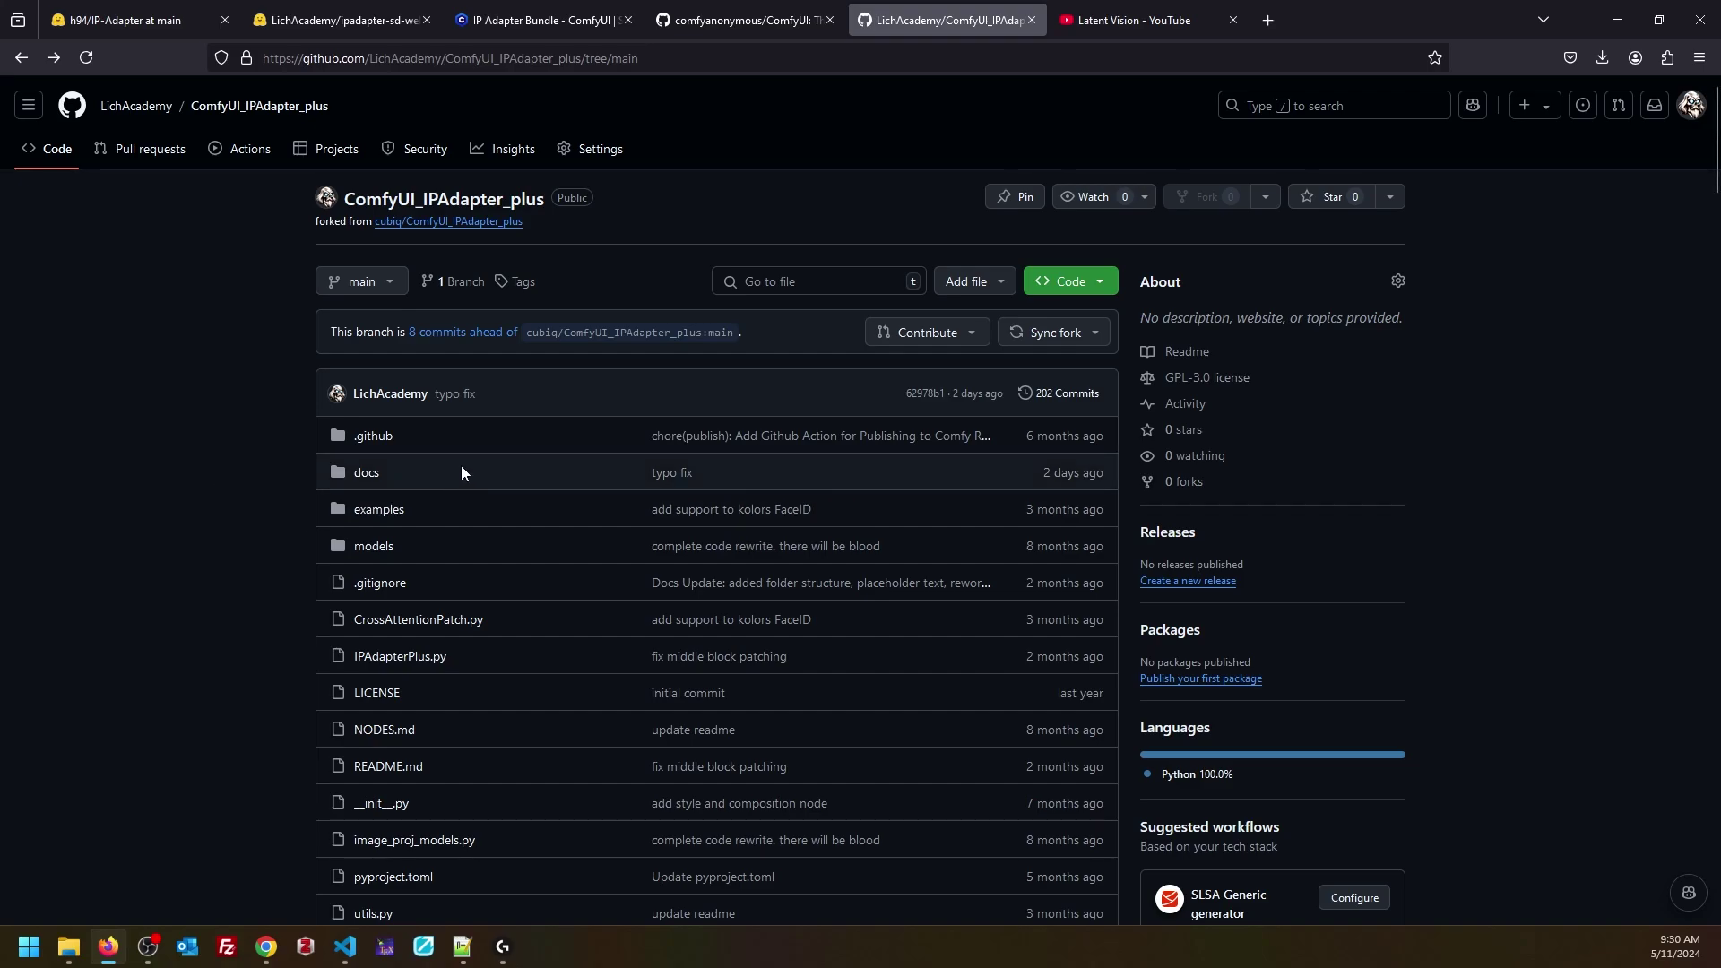
Step: Open user-guide.md from the docs folder and scroll down through the guide
{"action": "left_click", "coordinate": [369, 476]}
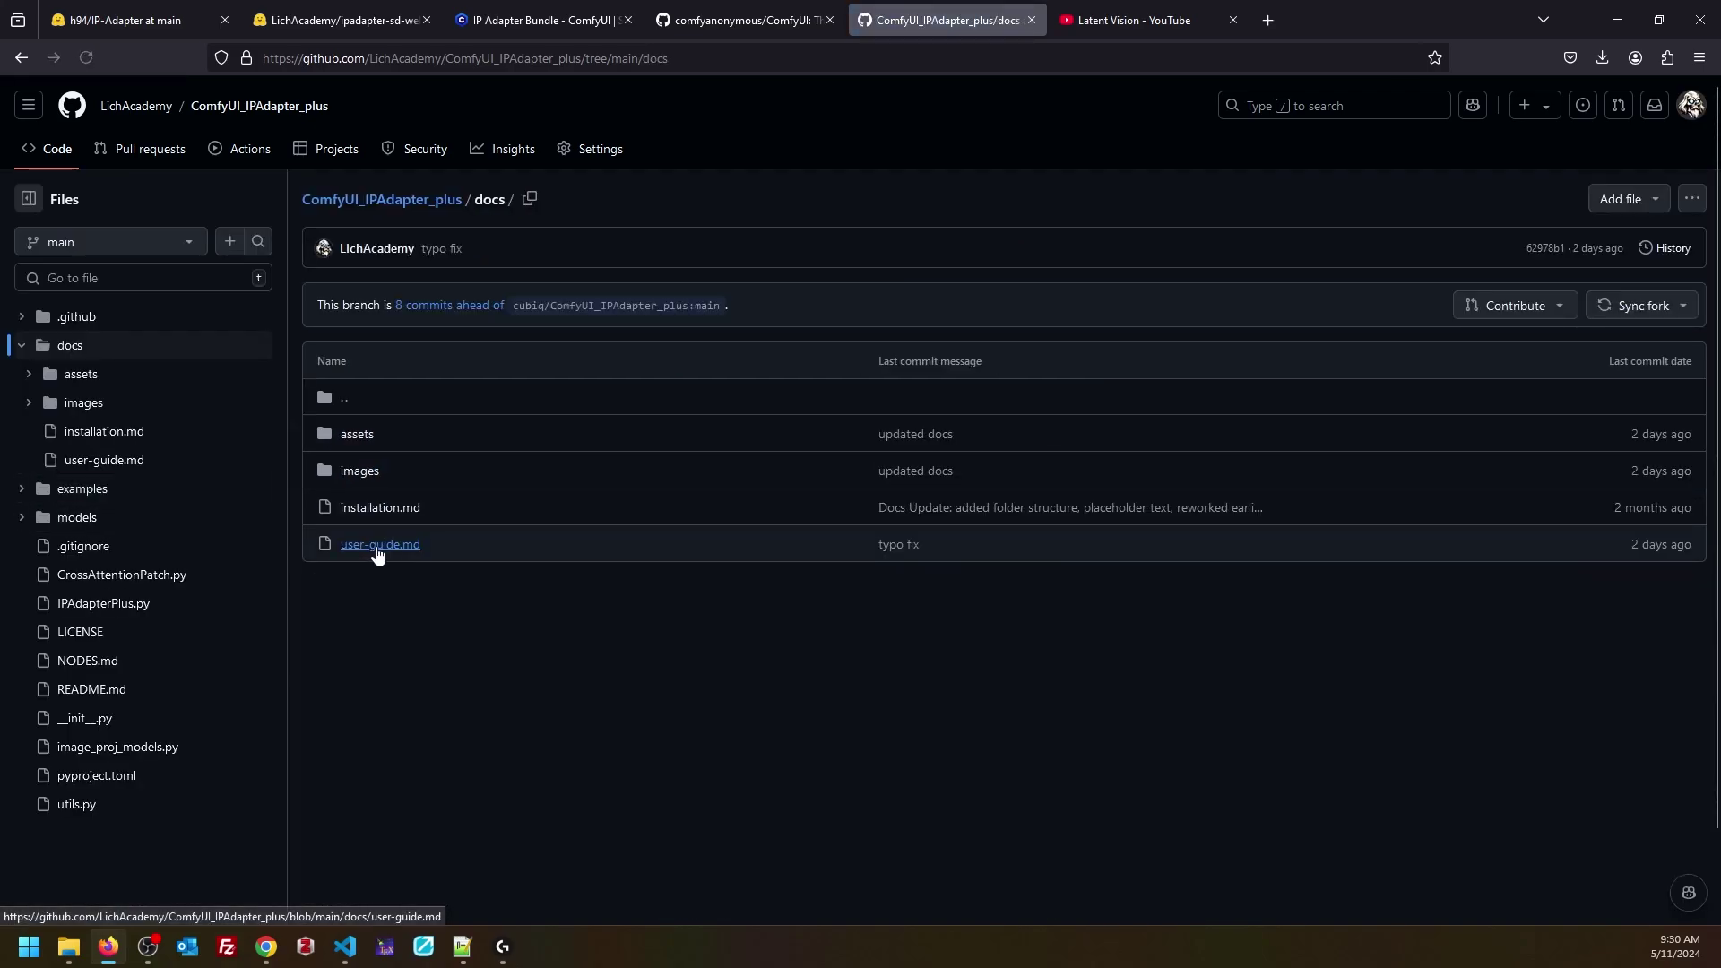
{"action": "left_click", "coordinate": [378, 547]}
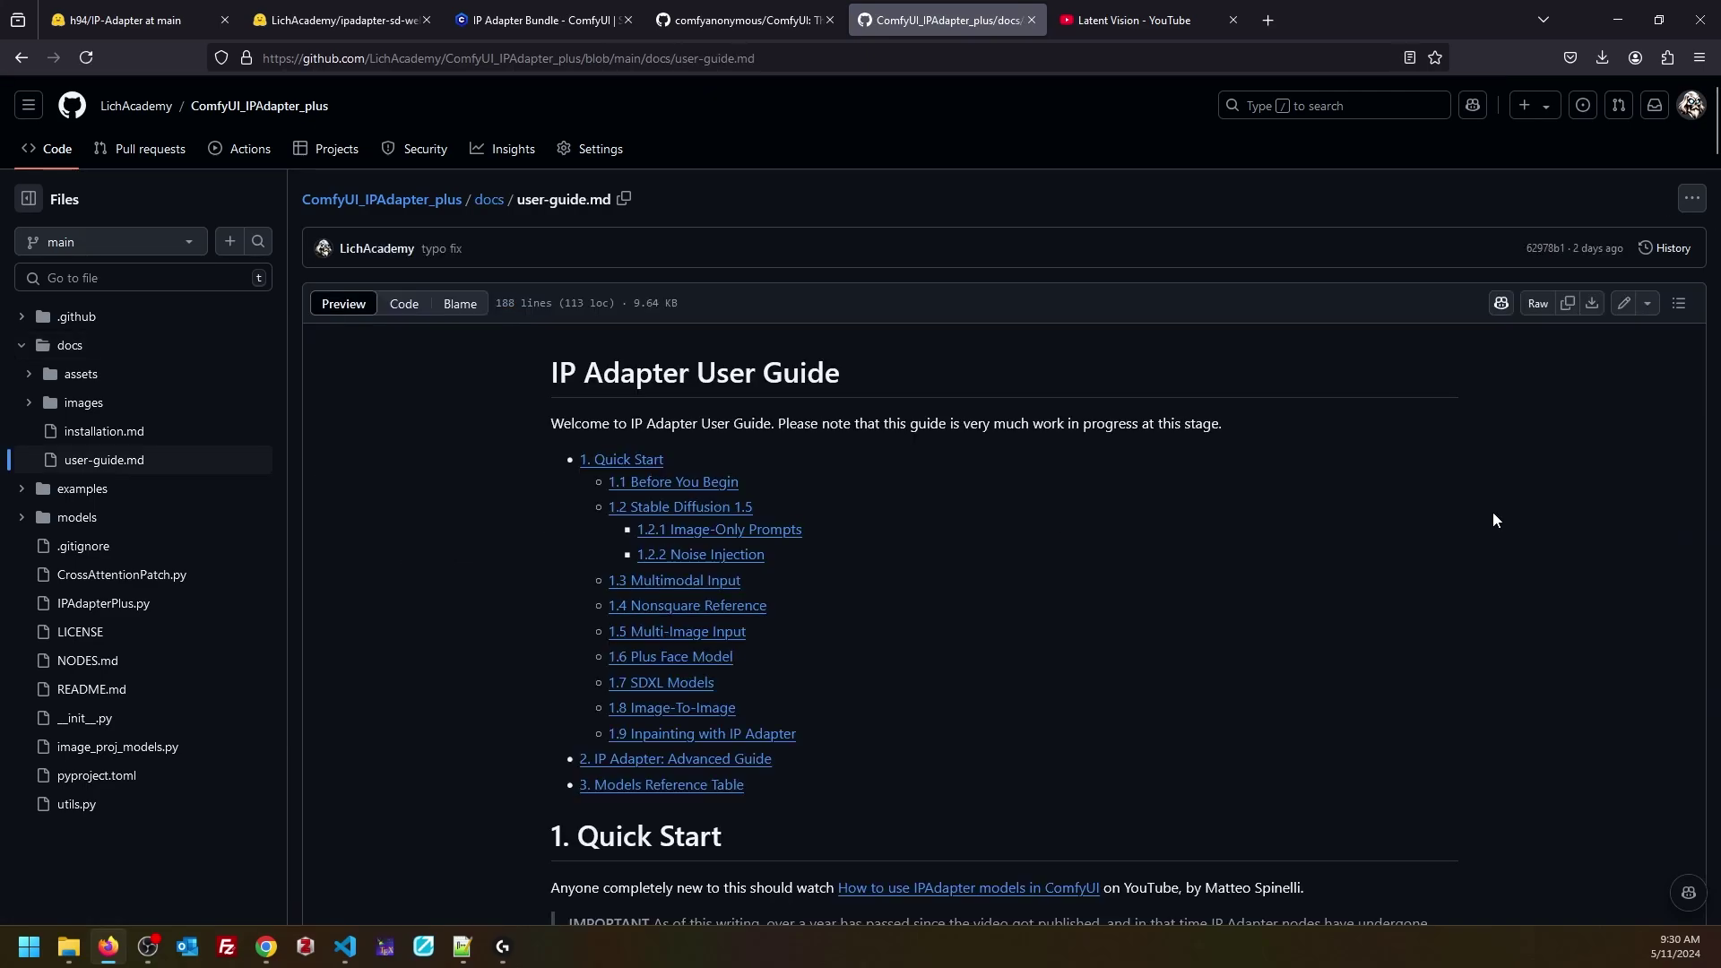
{"action": "scroll", "coordinate": [1513, 536], "scroll_direction": "down", "scroll_amount": 10}
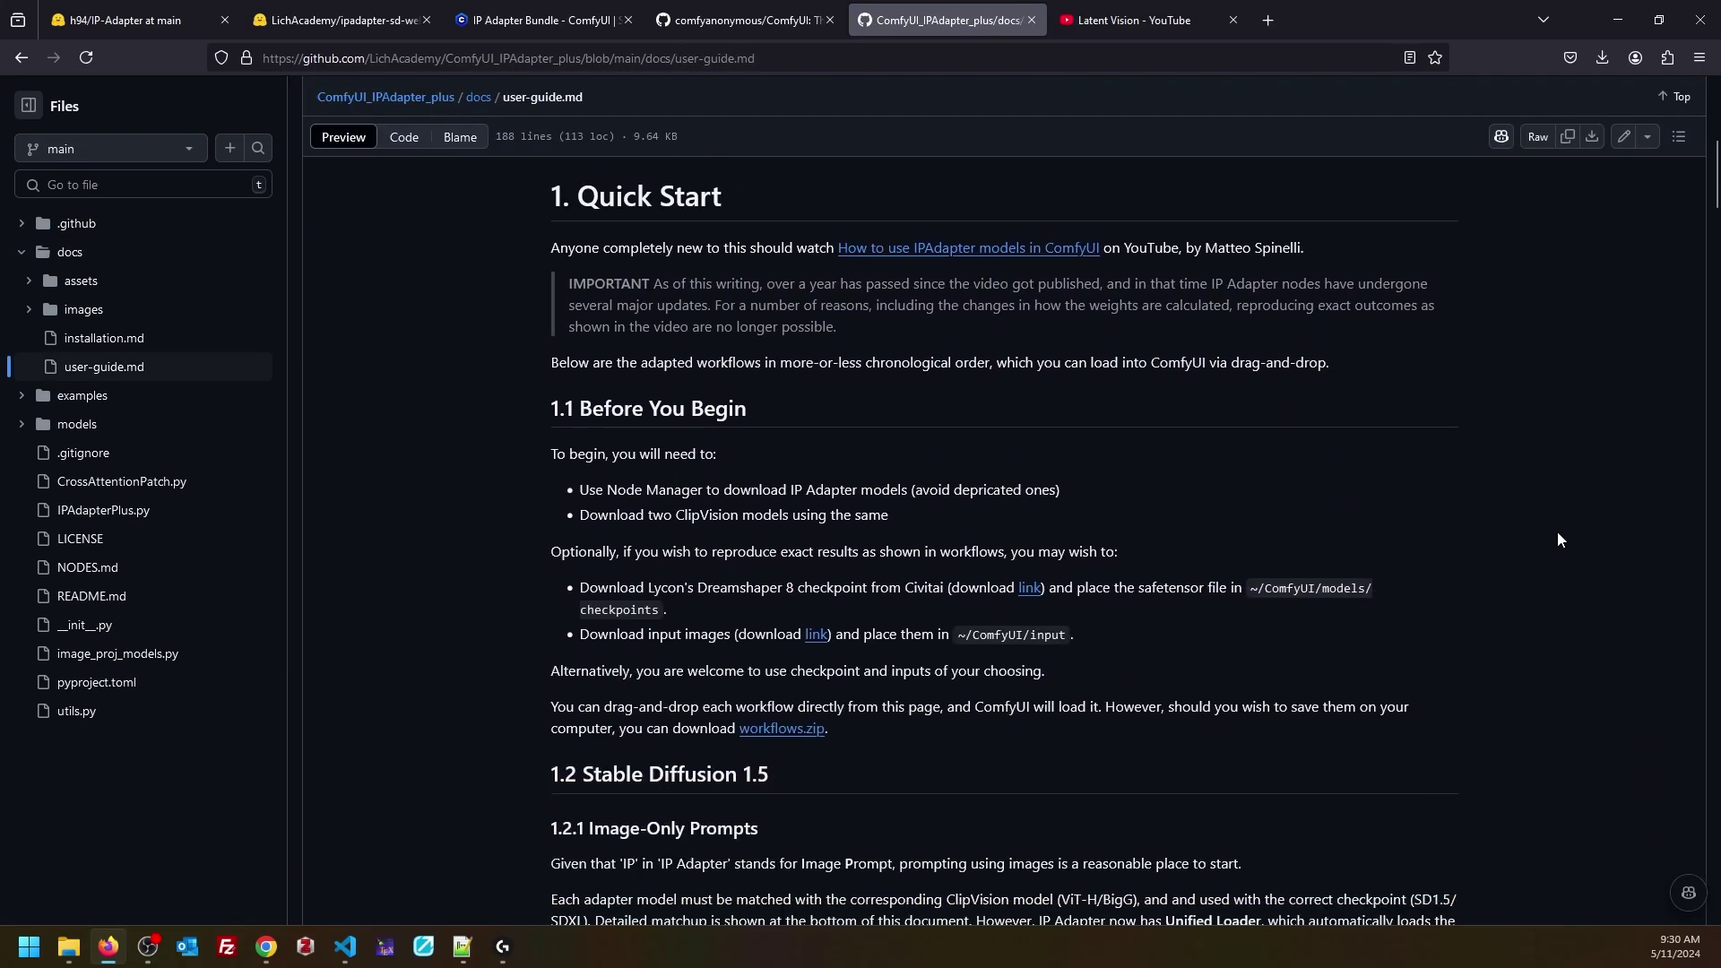
{"action": "scroll", "coordinate": [1569, 538], "scroll_direction": "down", "scroll_amount": 7}
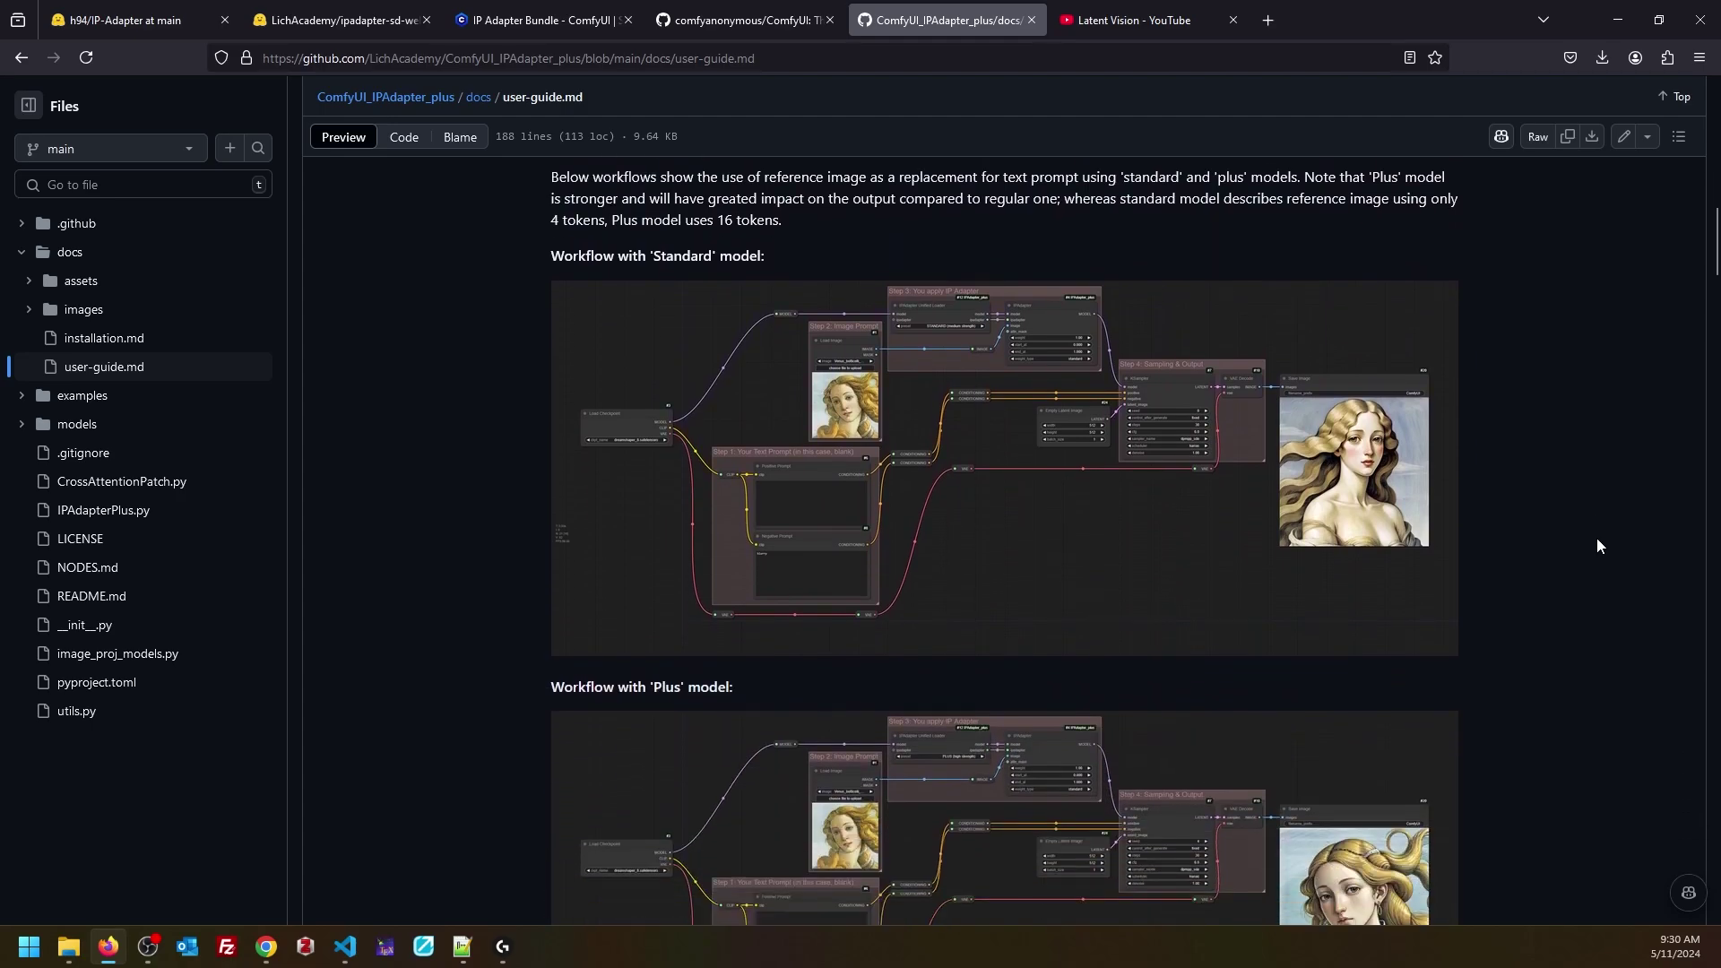
{"action": "scroll", "coordinate": [1594, 545], "scroll_direction": "down", "scroll_amount": 8}
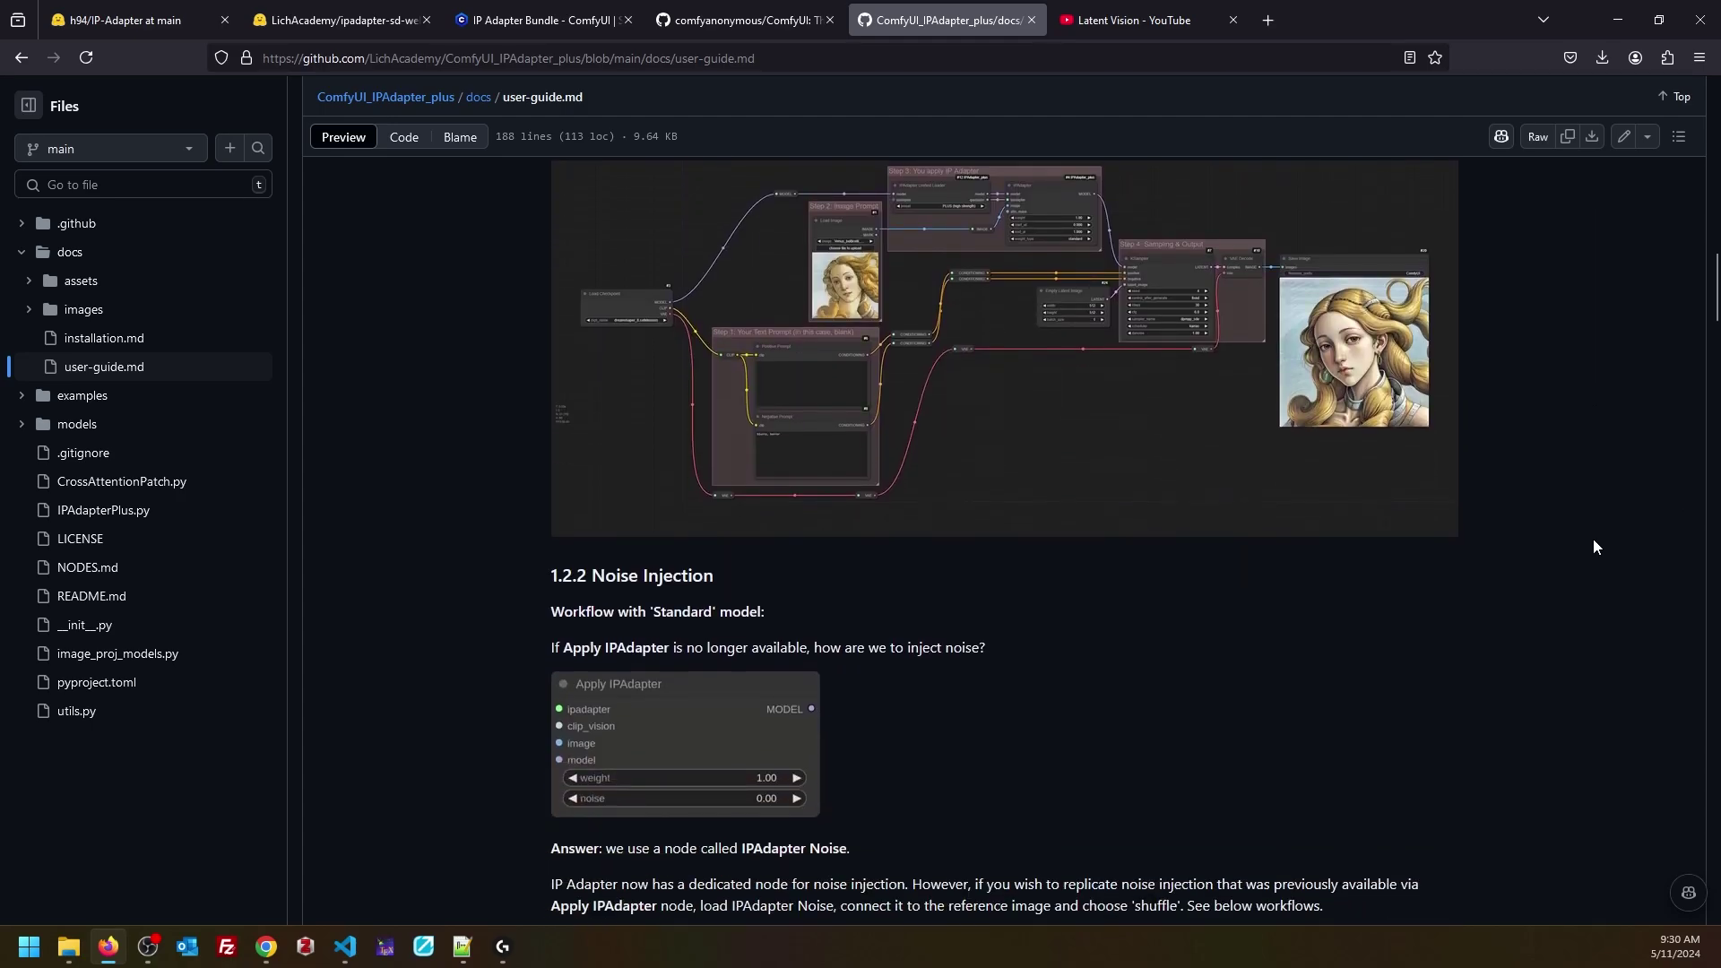
{"action": "scroll", "coordinate": [1593, 545], "scroll_direction": "down", "scroll_amount": 4}
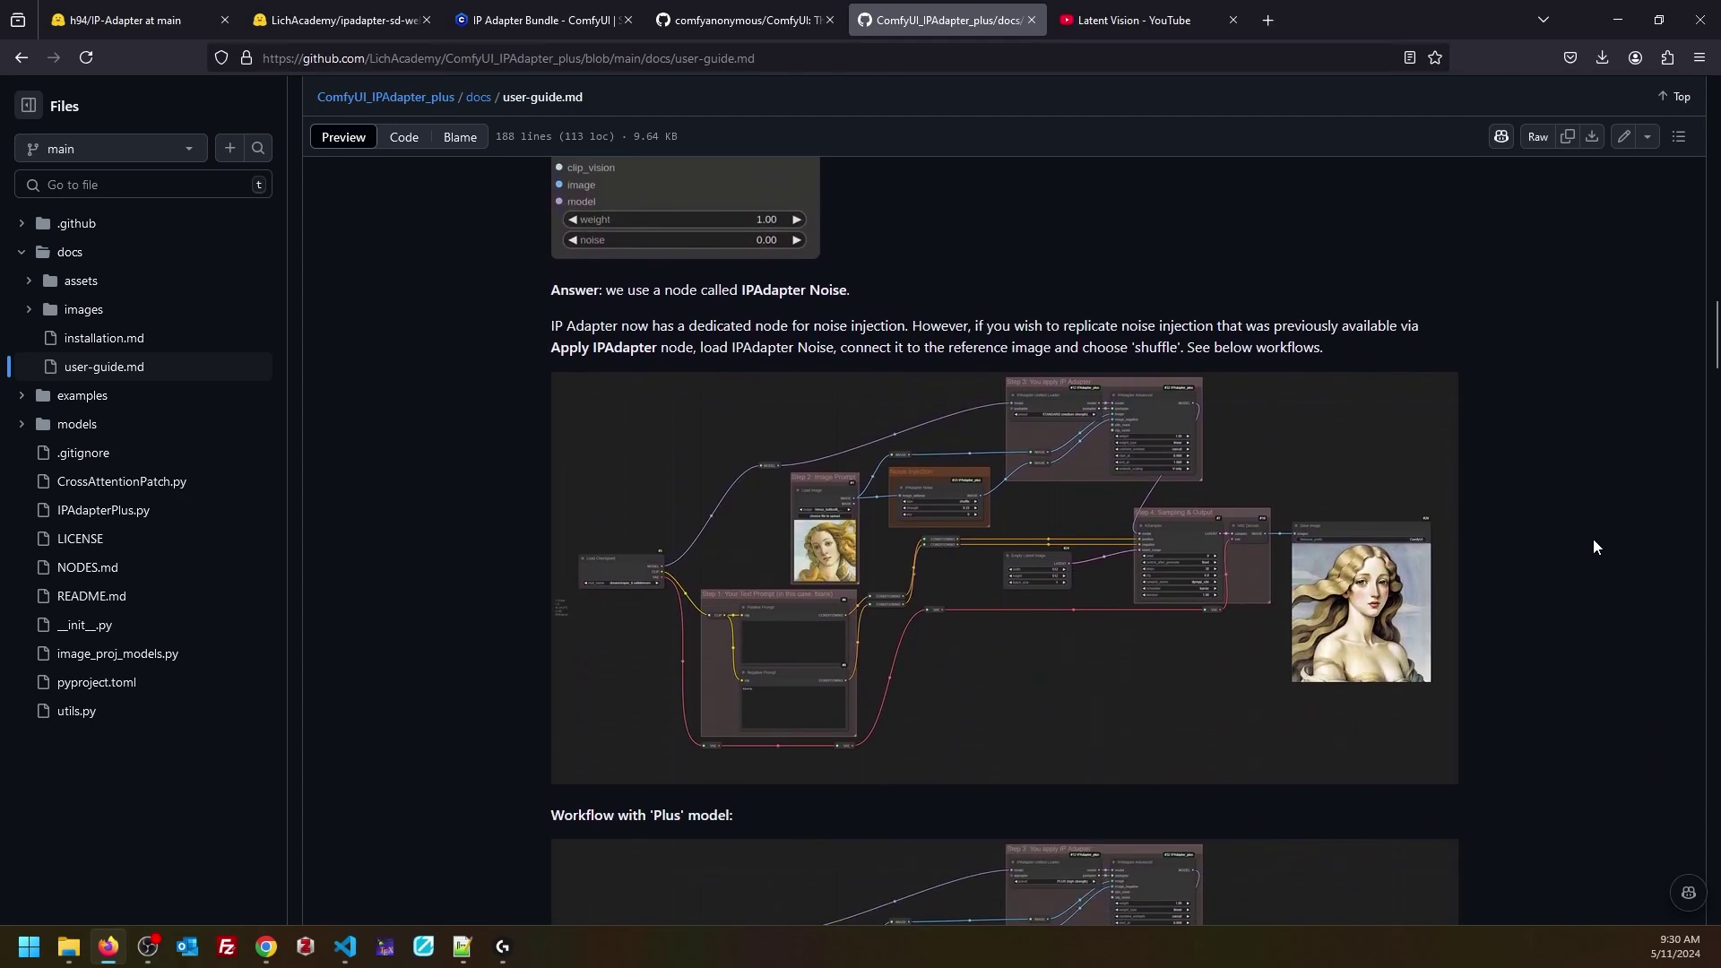
{"action": "scroll", "coordinate": [1594, 547], "scroll_direction": "down", "scroll_amount": 1}
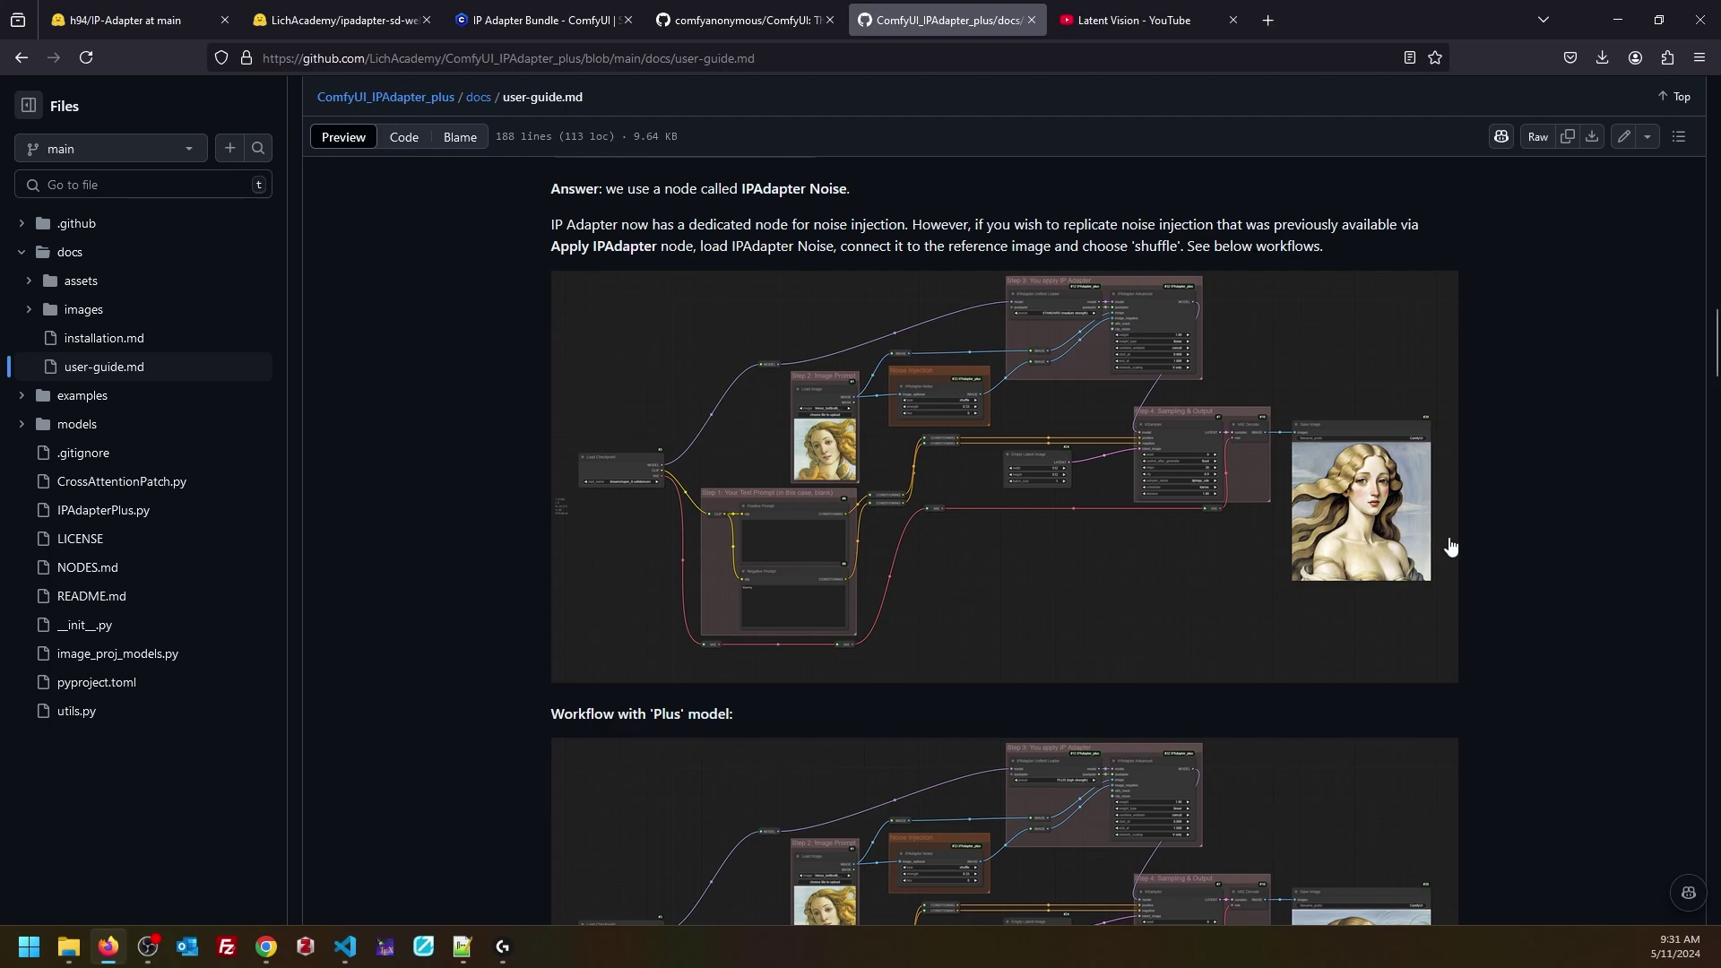
Step: Reach section 1.2.2 Noise Injection's Plus workflow image, glance at ComfyUI, then return to the guide
{"action": "scroll", "coordinate": [1516, 567], "scroll_direction": "down", "scroll_amount": 9}
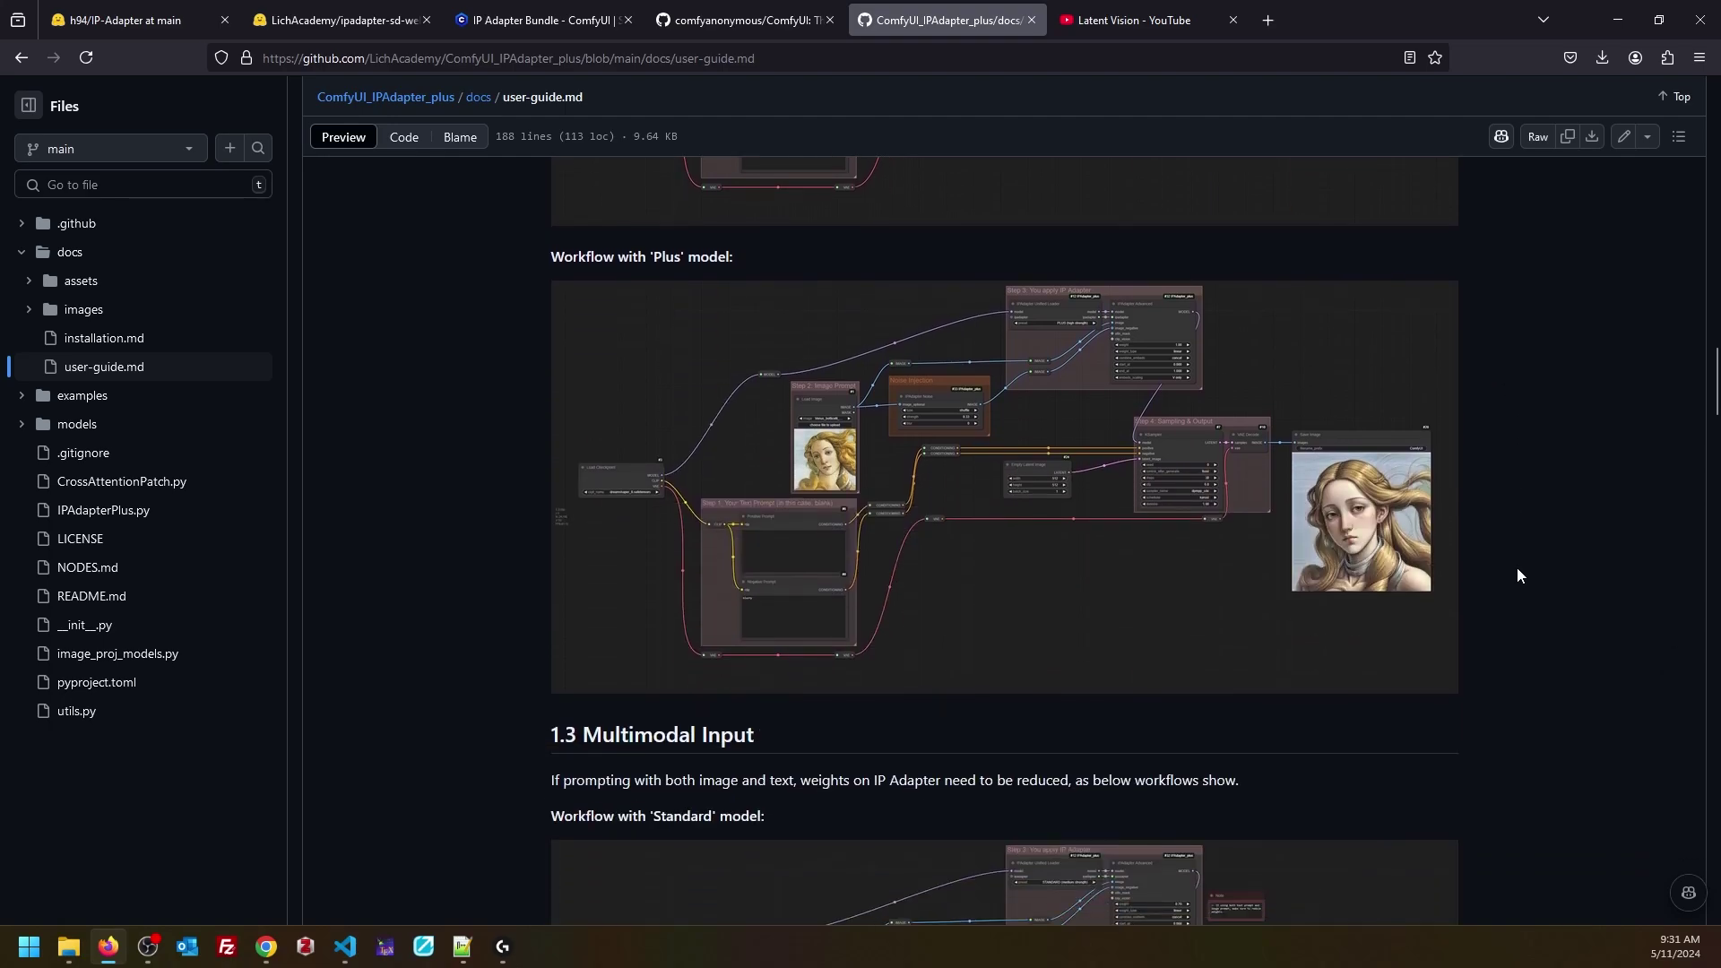
{"action": "scroll", "coordinate": [1571, 550], "scroll_direction": "down", "scroll_amount": 3}
{"action": "scroll", "coordinate": [1511, 541], "scroll_direction": "up", "scroll_amount": 6}
{"action": "scroll", "coordinate": [1502, 552], "scroll_direction": "up", "scroll_amount": 4}
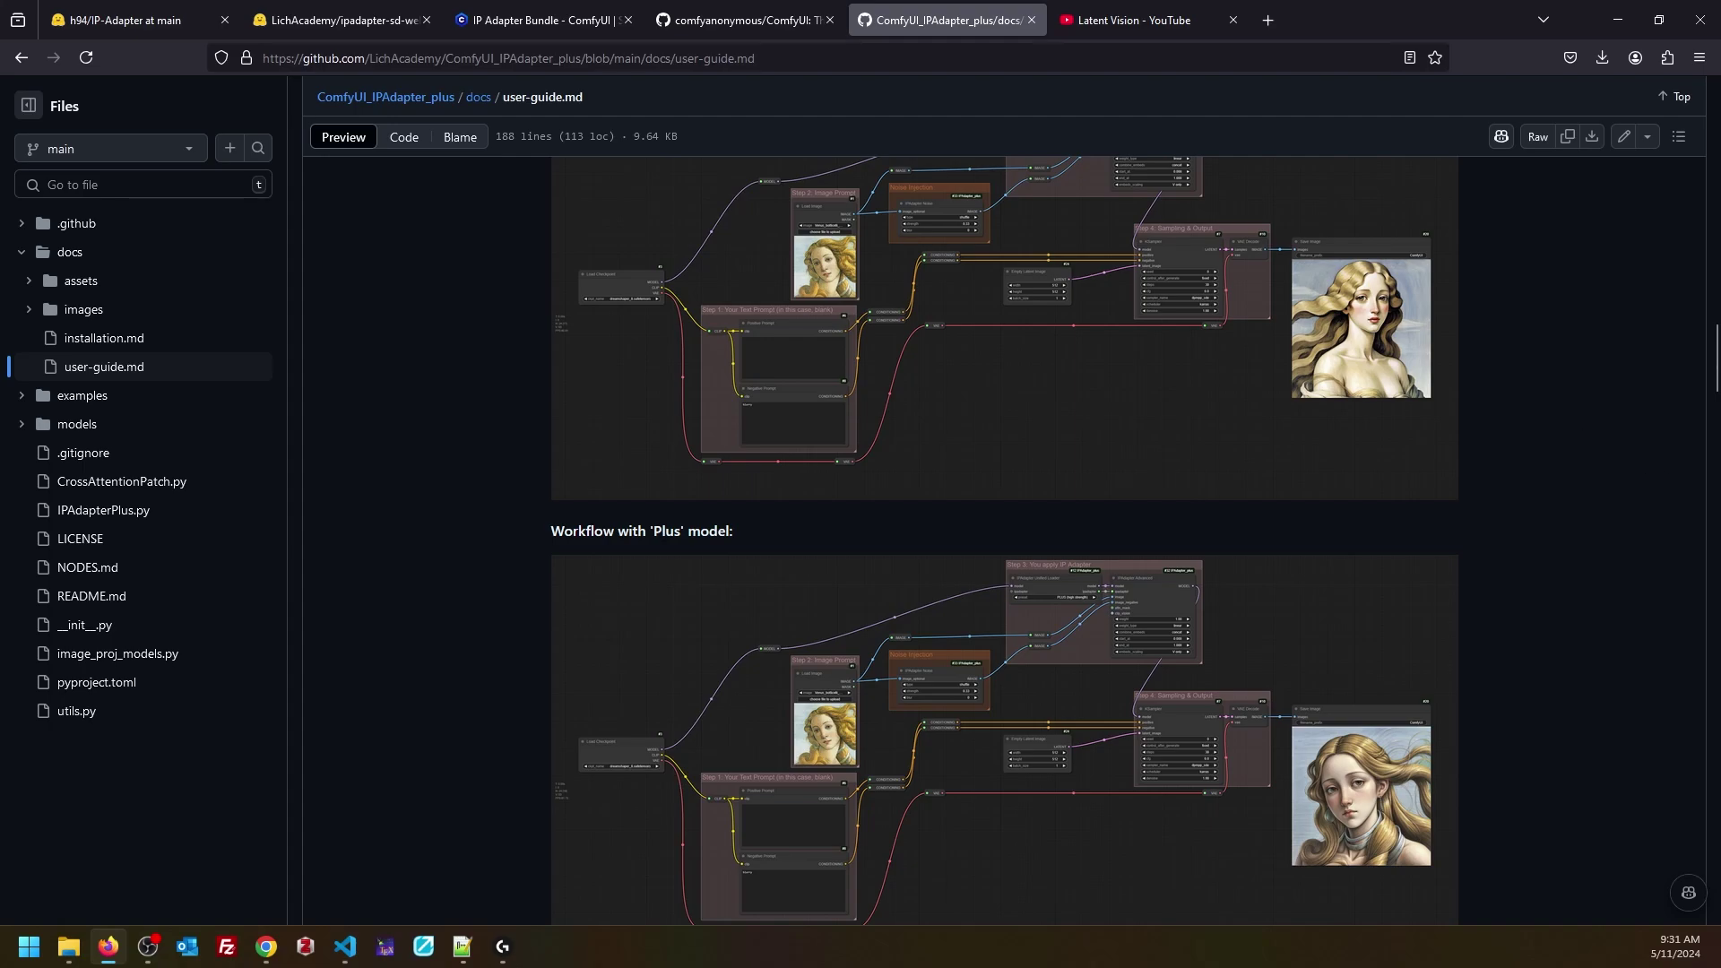
{"action": "mouse_move", "coordinate": [1720, 184]}
{"action": "left_mouse_down"}
{"action": "mouse_move", "coordinate": [776, 272]}
{"action": "mouse_move", "coordinate": [1719, 245]}
{"action": "mouse_move", "coordinate": [1720, 196]}
{"action": "left_mouse_up"}
{"action": "left_click", "coordinate": [1449, 434]}
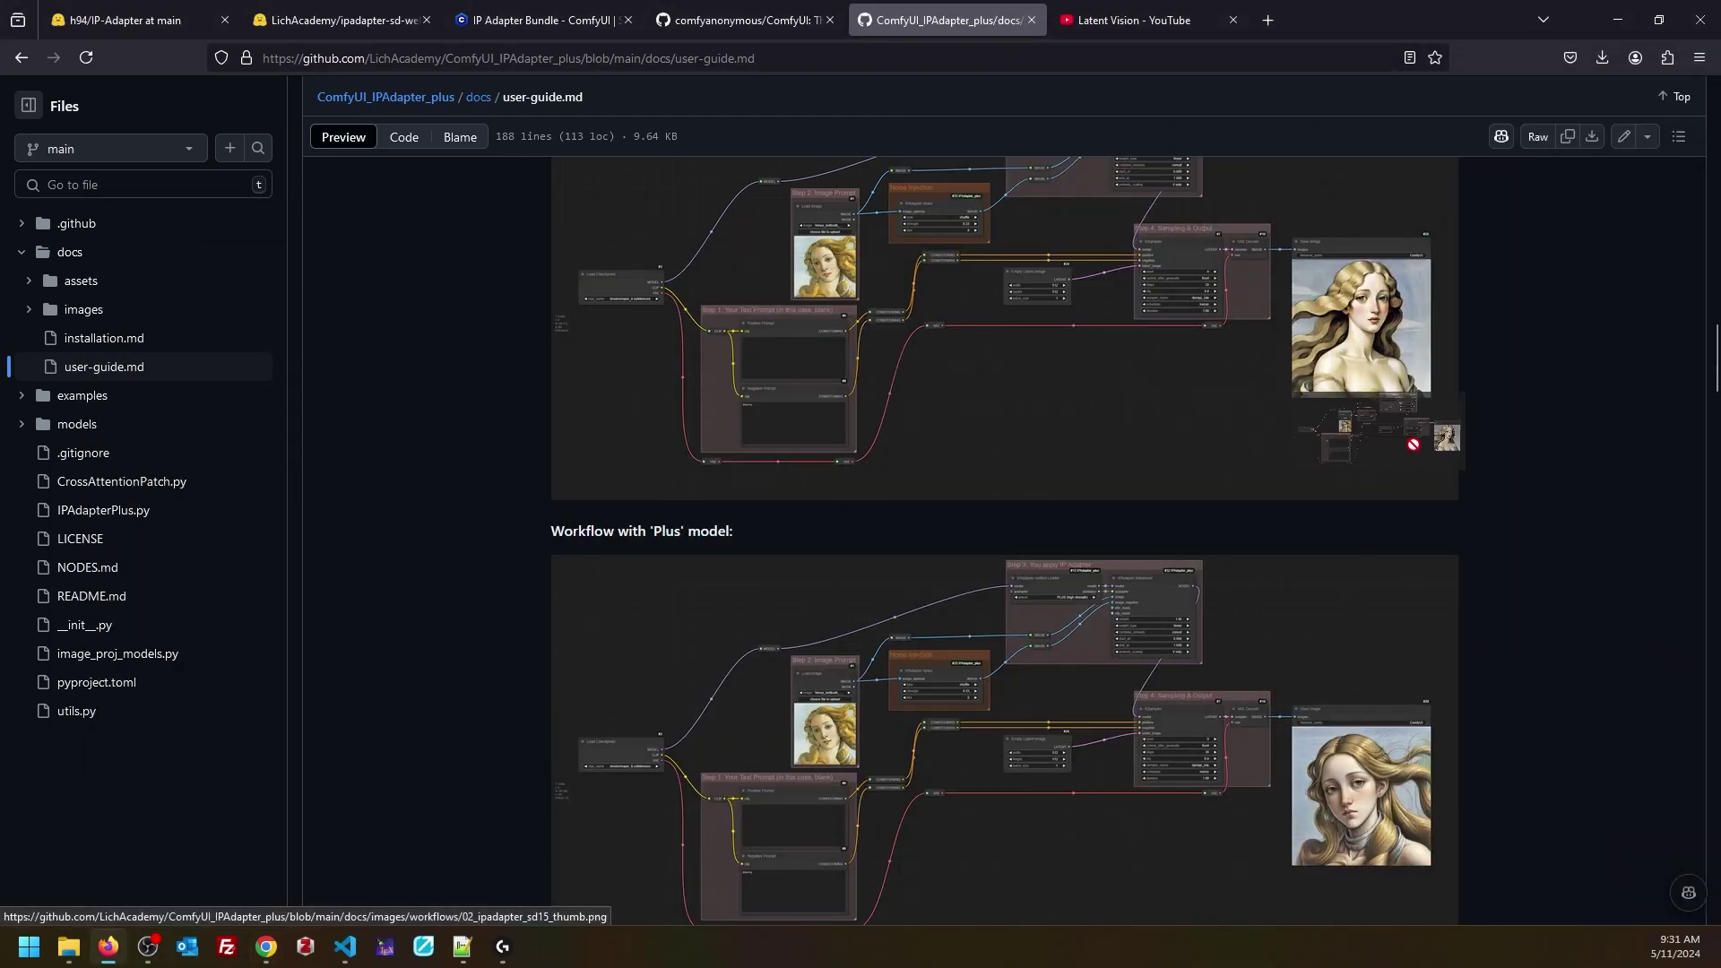
Step: Load the user guide's address in a second, maximized browser window and scroll to Noise Injection
{"action": "left_click", "coordinate": [811, 57]}
{"action": "key", "text": "ctrl+c"}
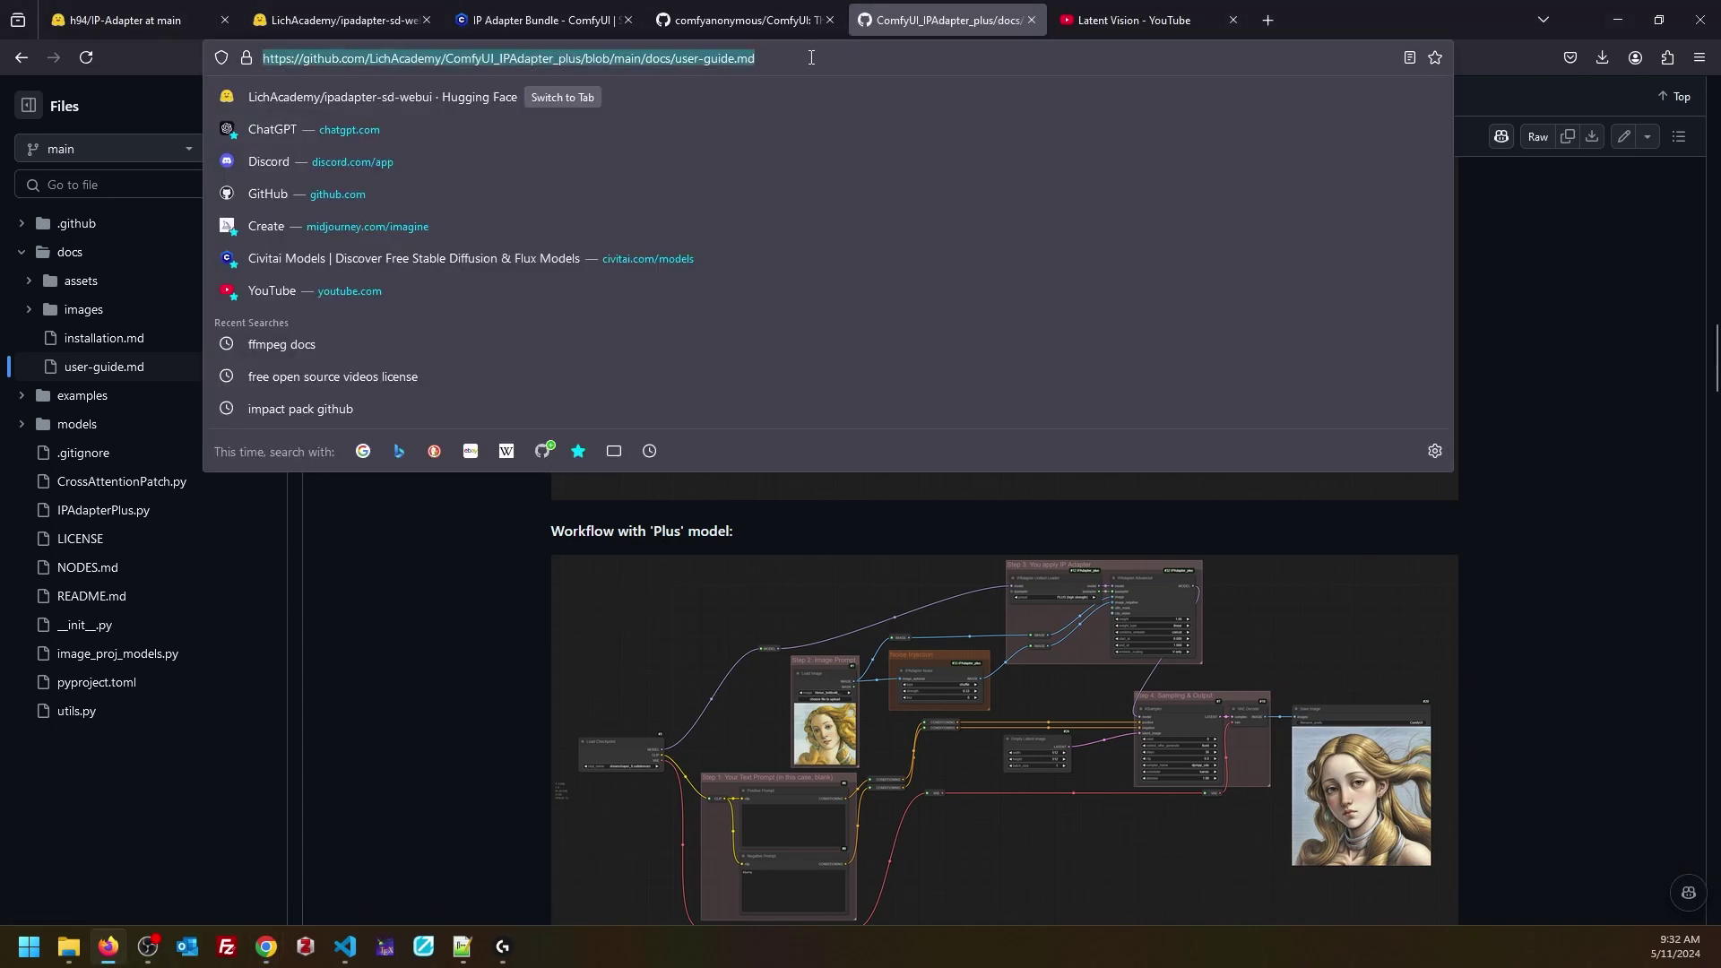
{"action": "left_click", "coordinate": [358, 638]}
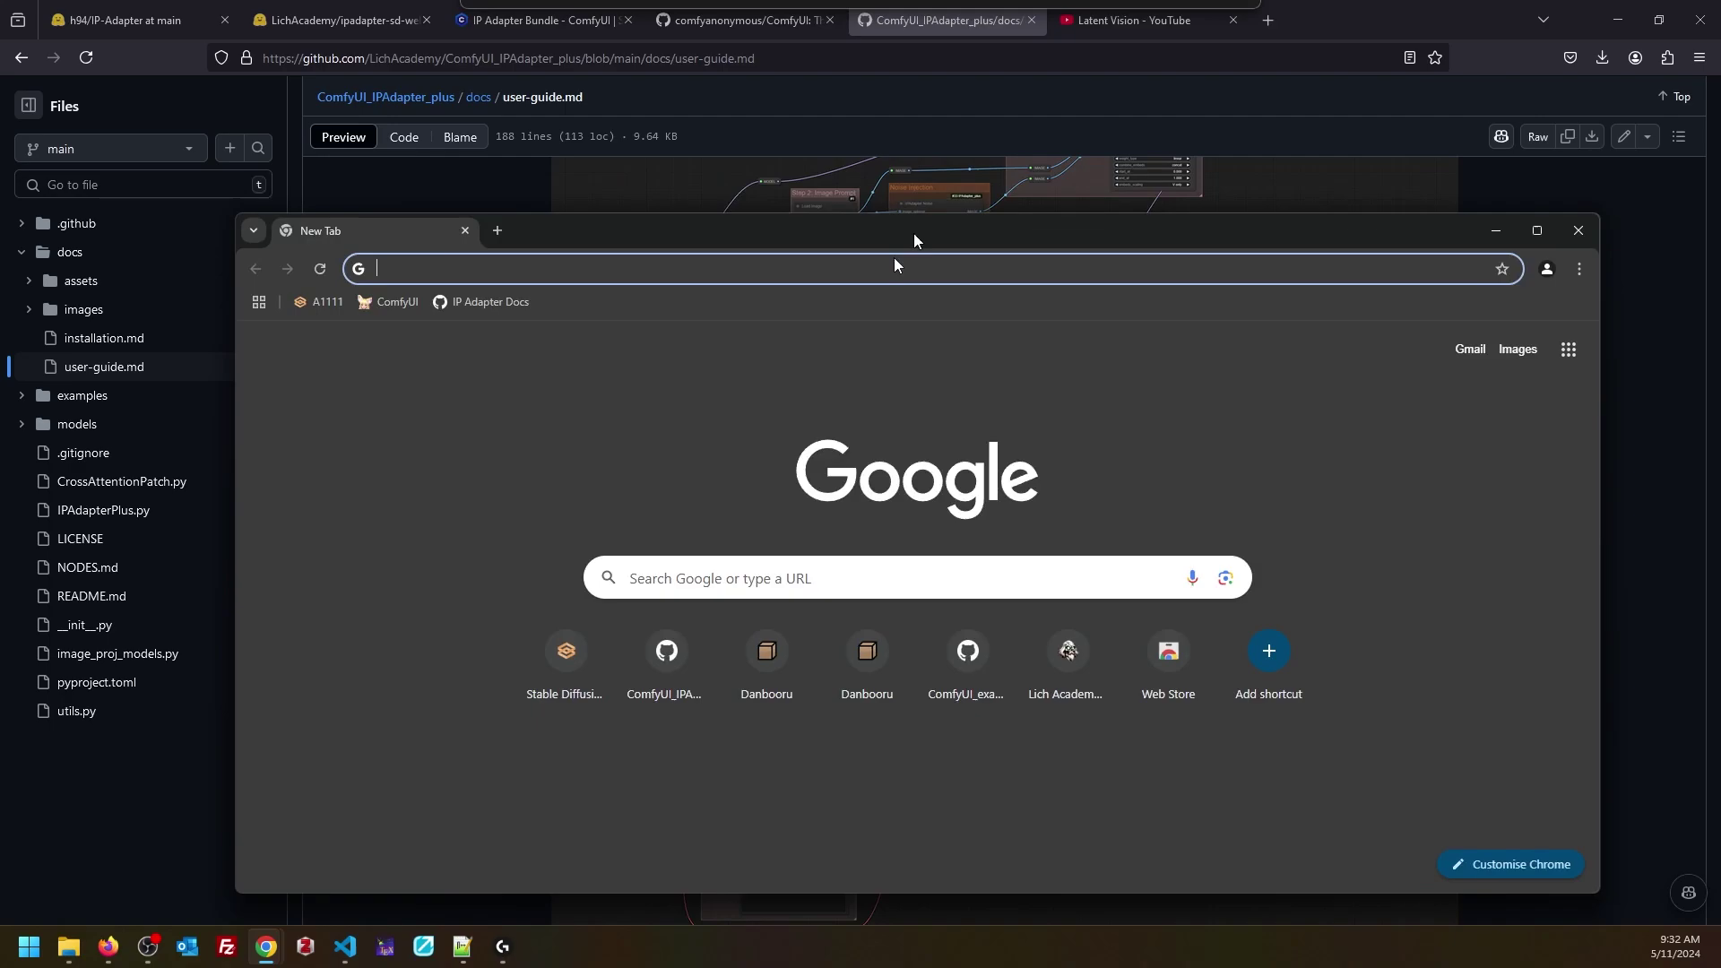
{"action": "double_click", "coordinate": [894, 244]}
{"action": "key", "text": "ctrl+v"}
{"action": "key", "text": "Return"}
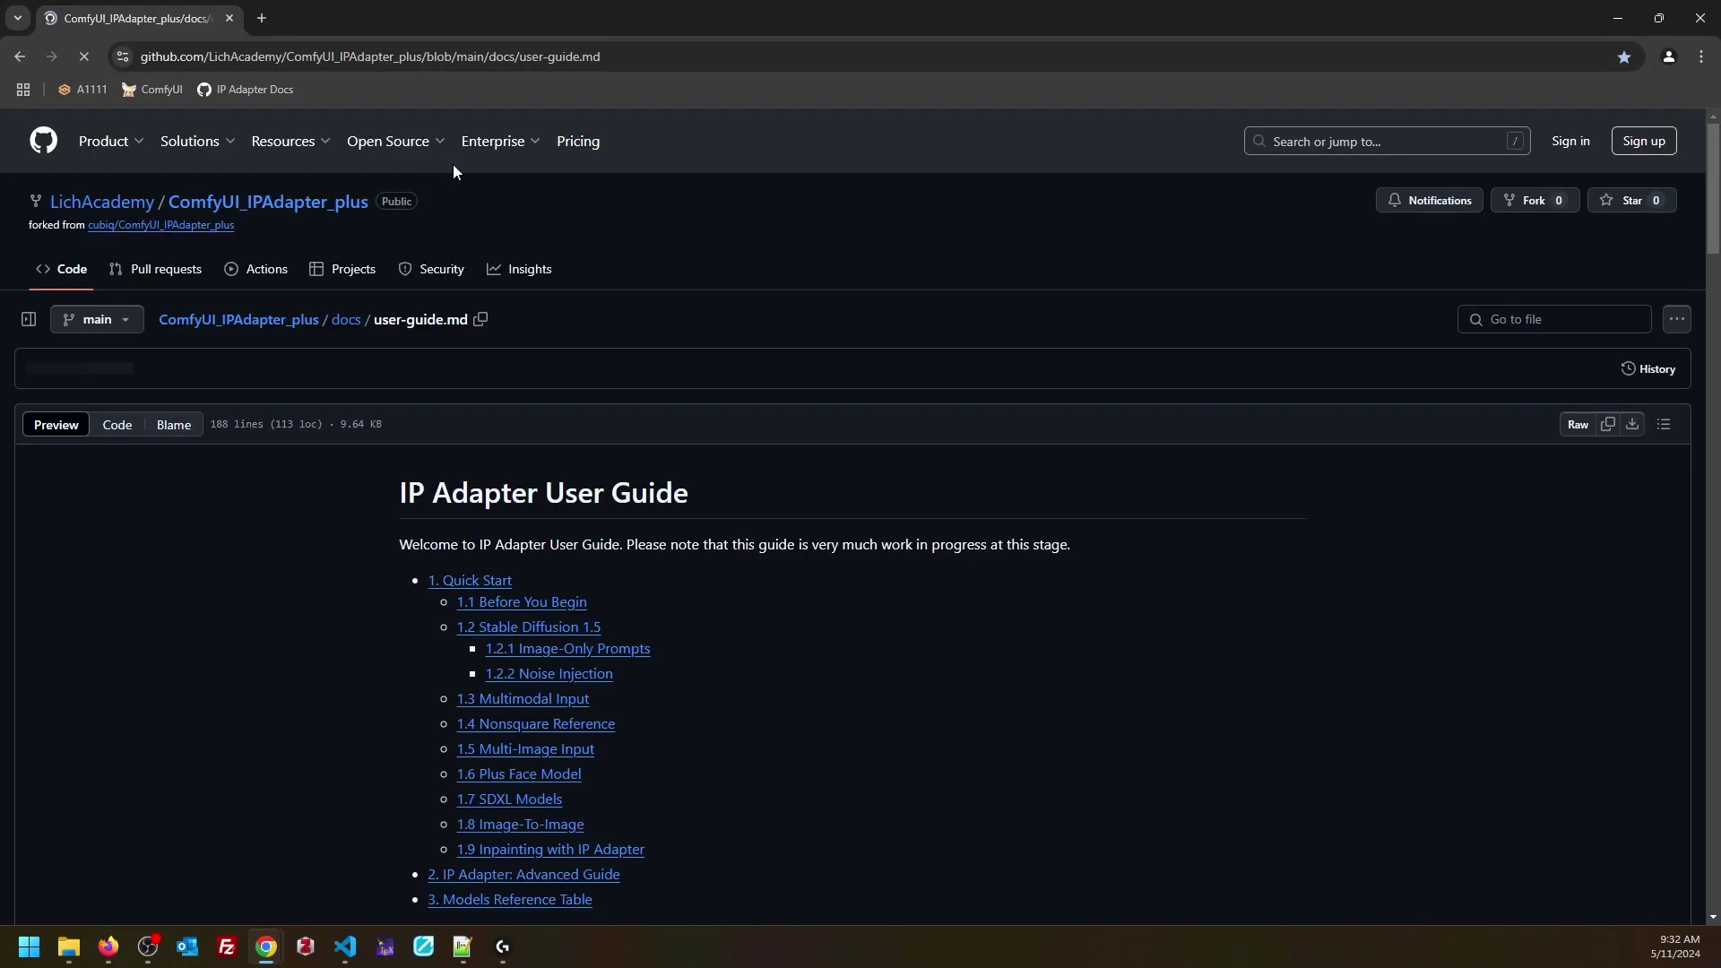
{"action": "scroll", "coordinate": [1213, 525], "scroll_direction": "down", "scroll_amount": 5}
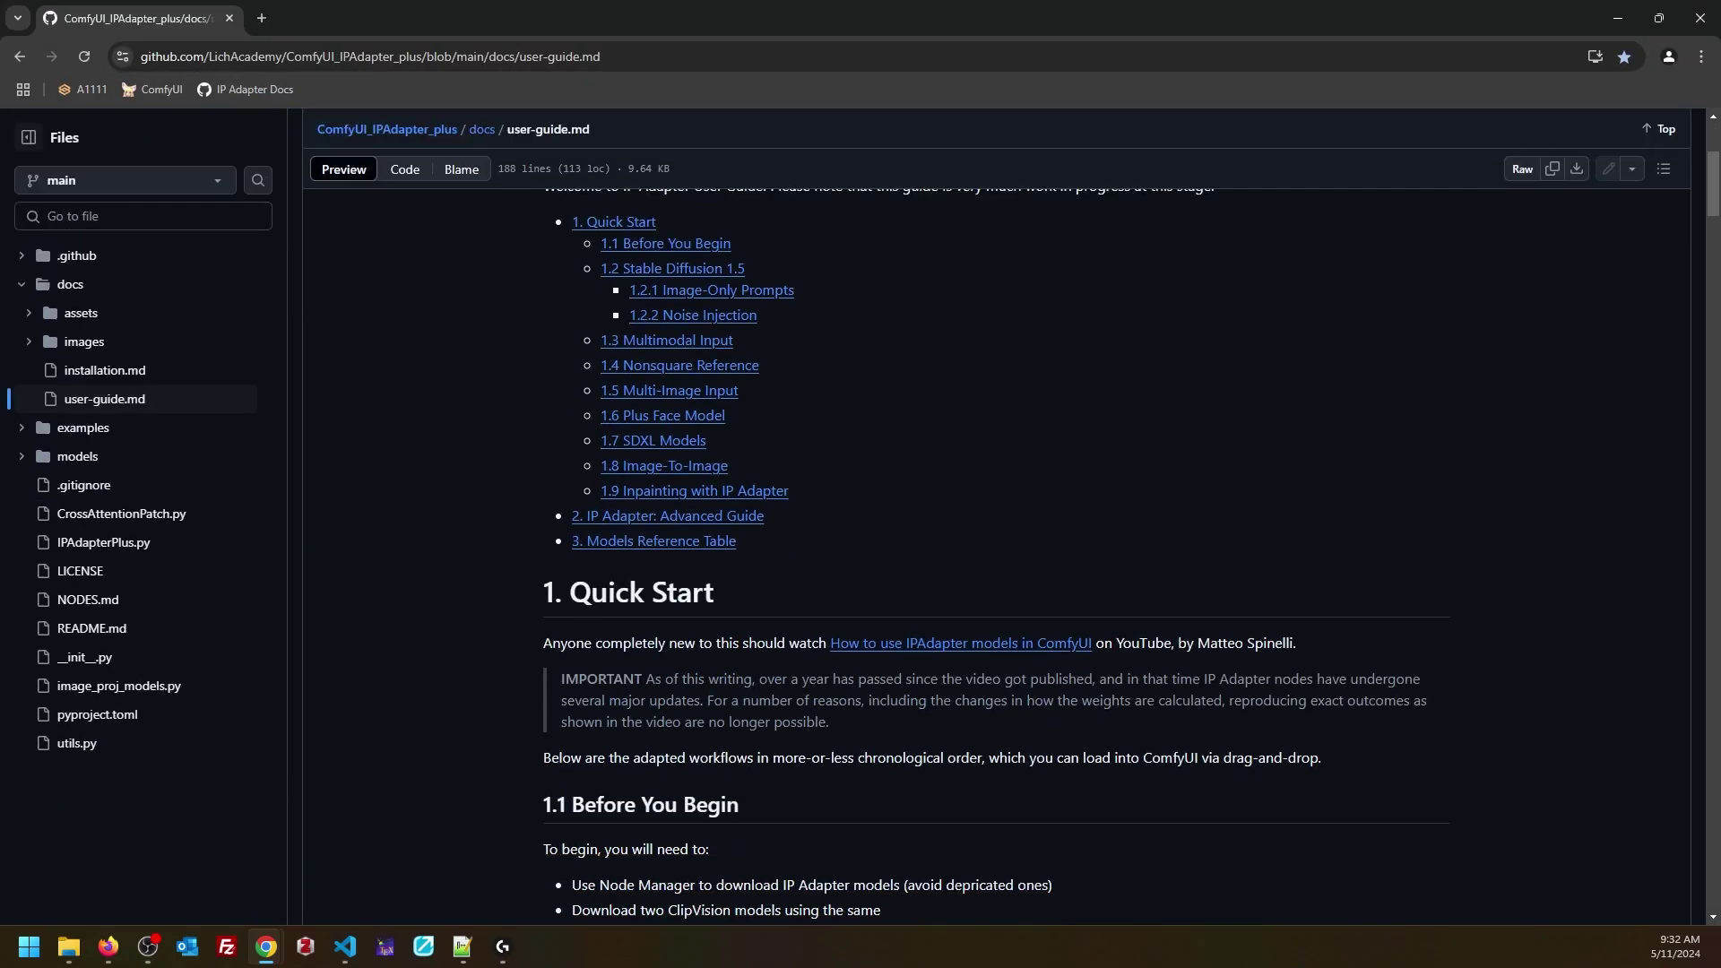
{"action": "scroll", "coordinate": [1065, 566], "scroll_direction": "down", "scroll_amount": 1}
{"action": "scroll", "coordinate": [1065, 566], "scroll_direction": "down", "scroll_amount": 20}
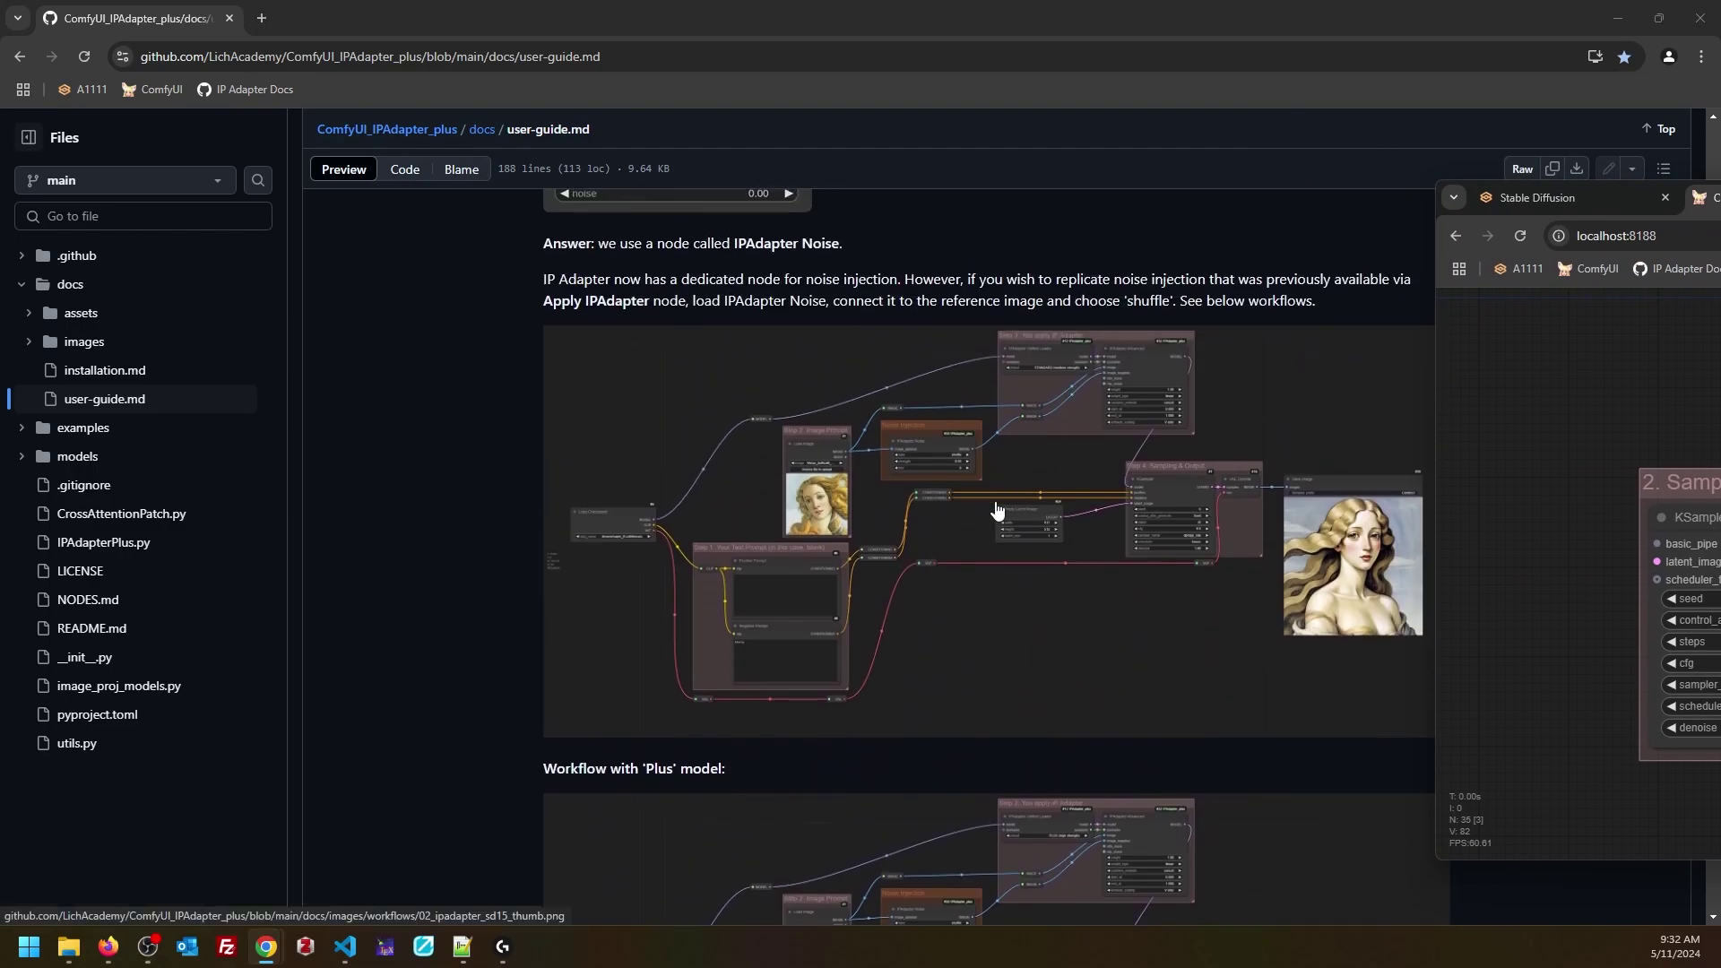
Step: Bring ComfyUI's IP Adapter workflow to centre for comparison, then scroll the guide to 1.4 Nonsquare Reference
{"action": "left_click_drag", "start_coordinate": [1577, 198], "coordinate": [717, 2]}
{"action": "scroll", "coordinate": [724, 555], "scroll_direction": "down", "scroll_amount": 6}
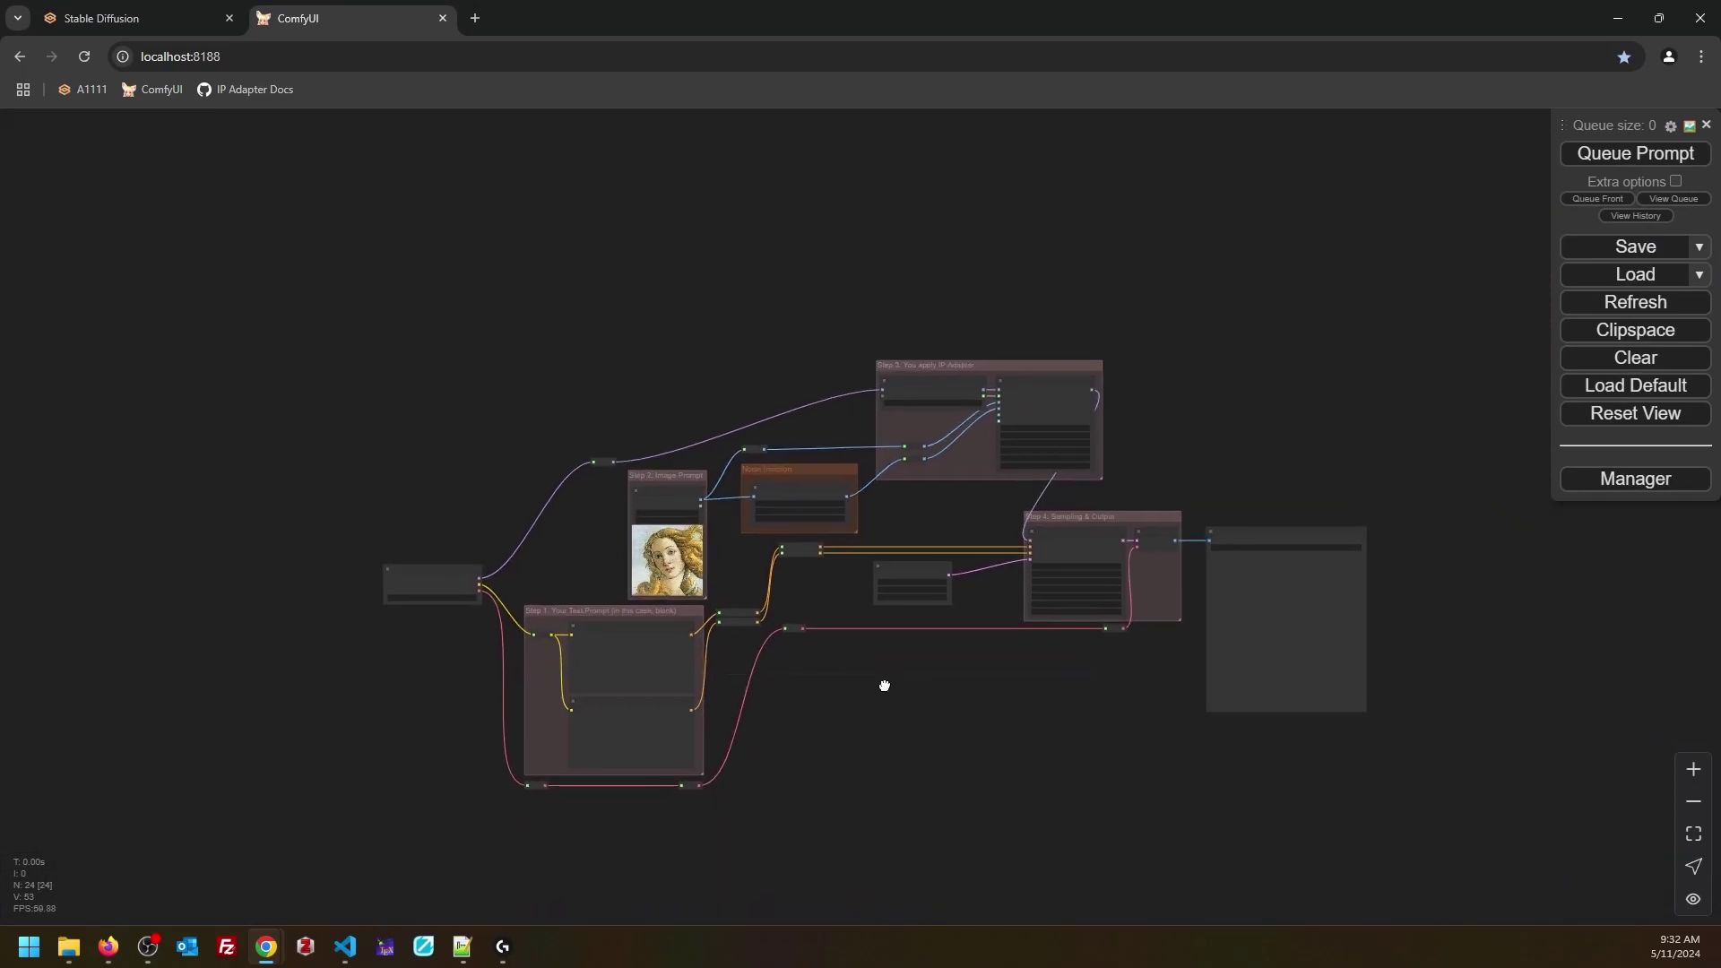
{"action": "scroll", "coordinate": [878, 674], "scroll_direction": "up", "scroll_amount": 3}
{"action": "key", "text": "super+Down"}
{"action": "key", "text": "super+Down"}
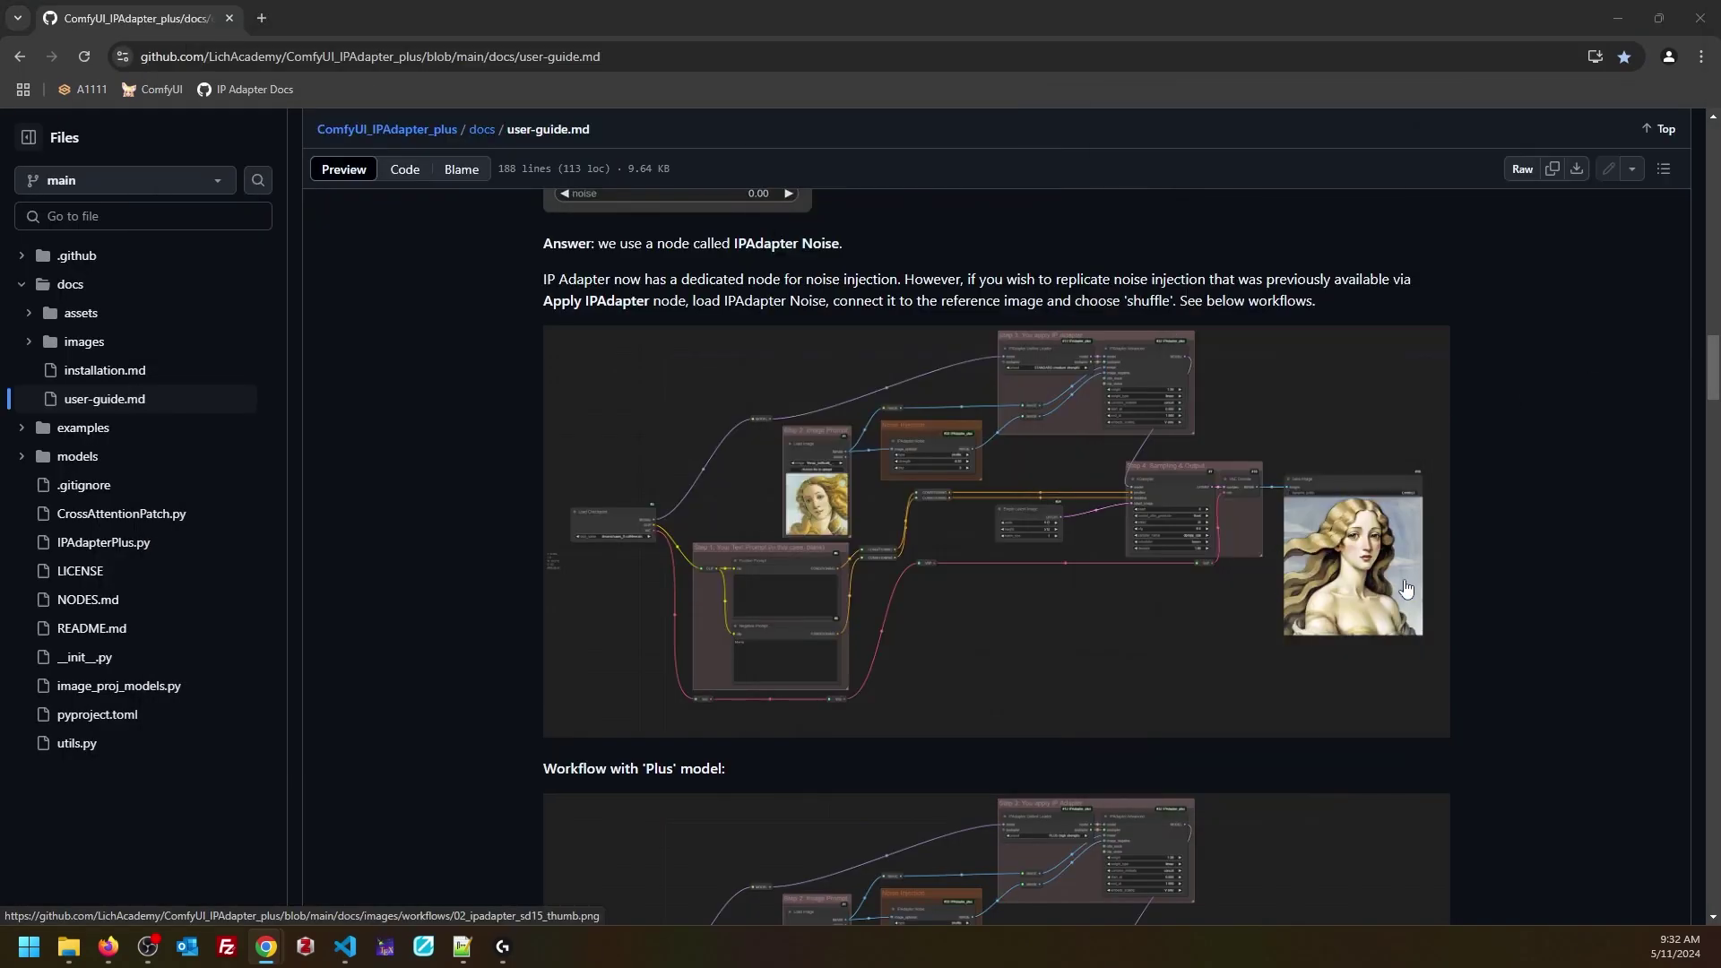
{"action": "scroll", "coordinate": [1522, 610], "scroll_direction": "down", "scroll_amount": 4}
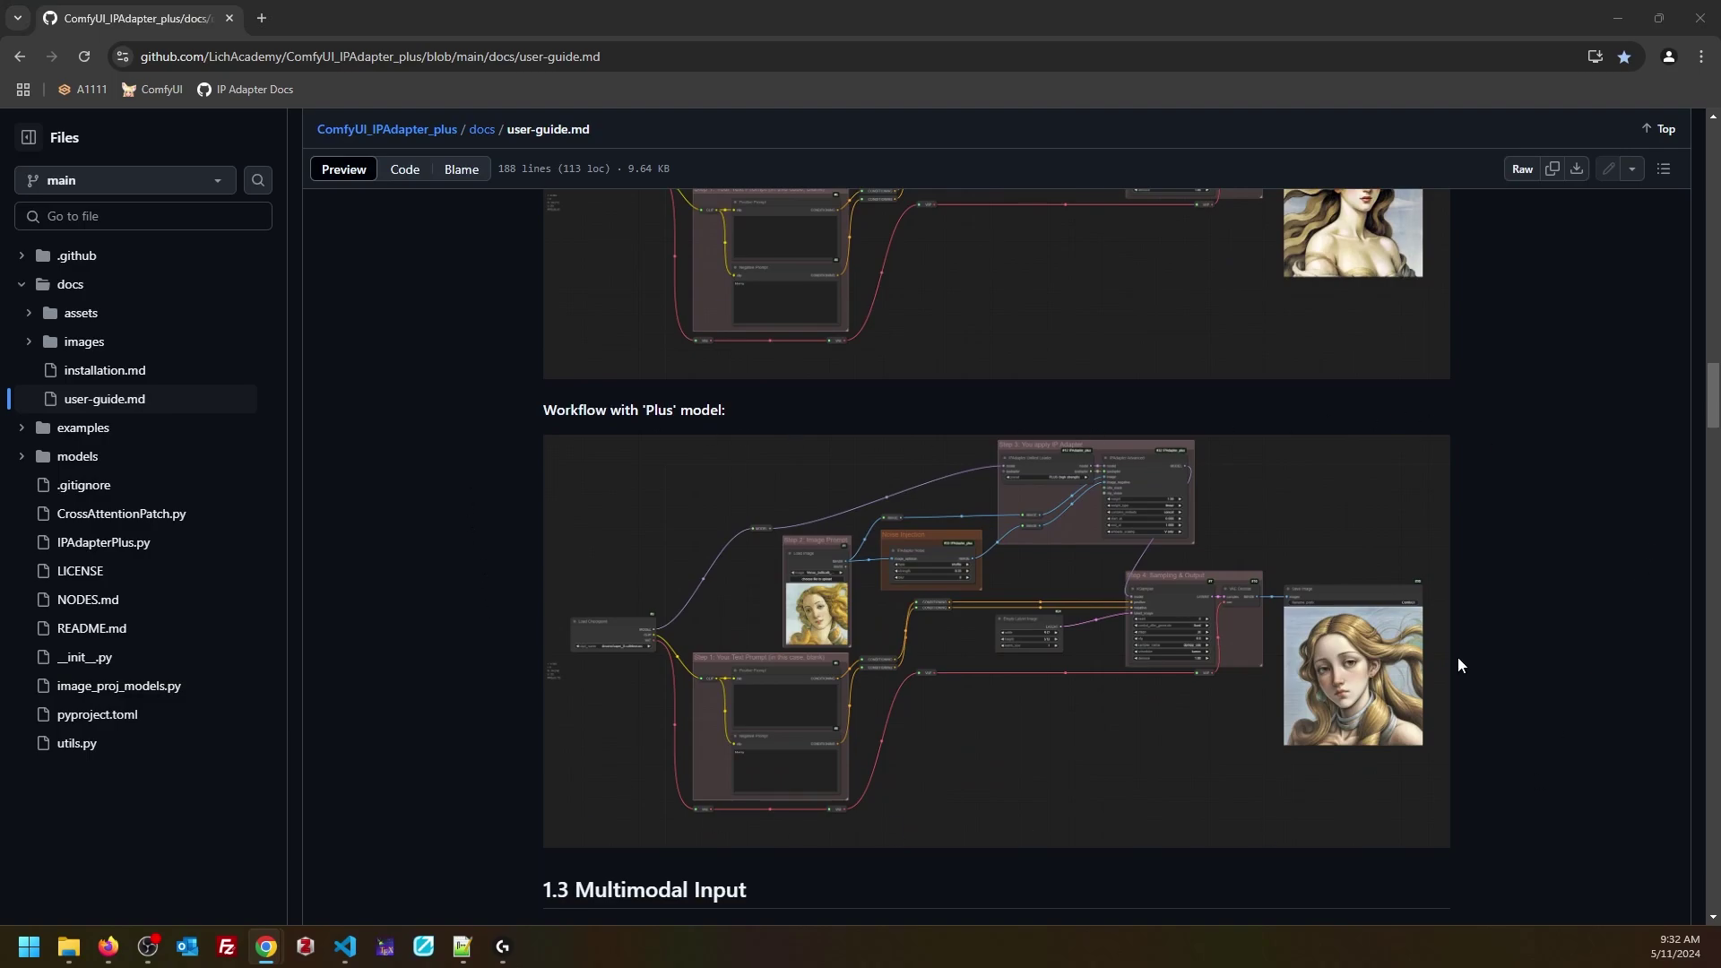
{"action": "scroll", "coordinate": [1503, 700], "scroll_direction": "down", "scroll_amount": 8}
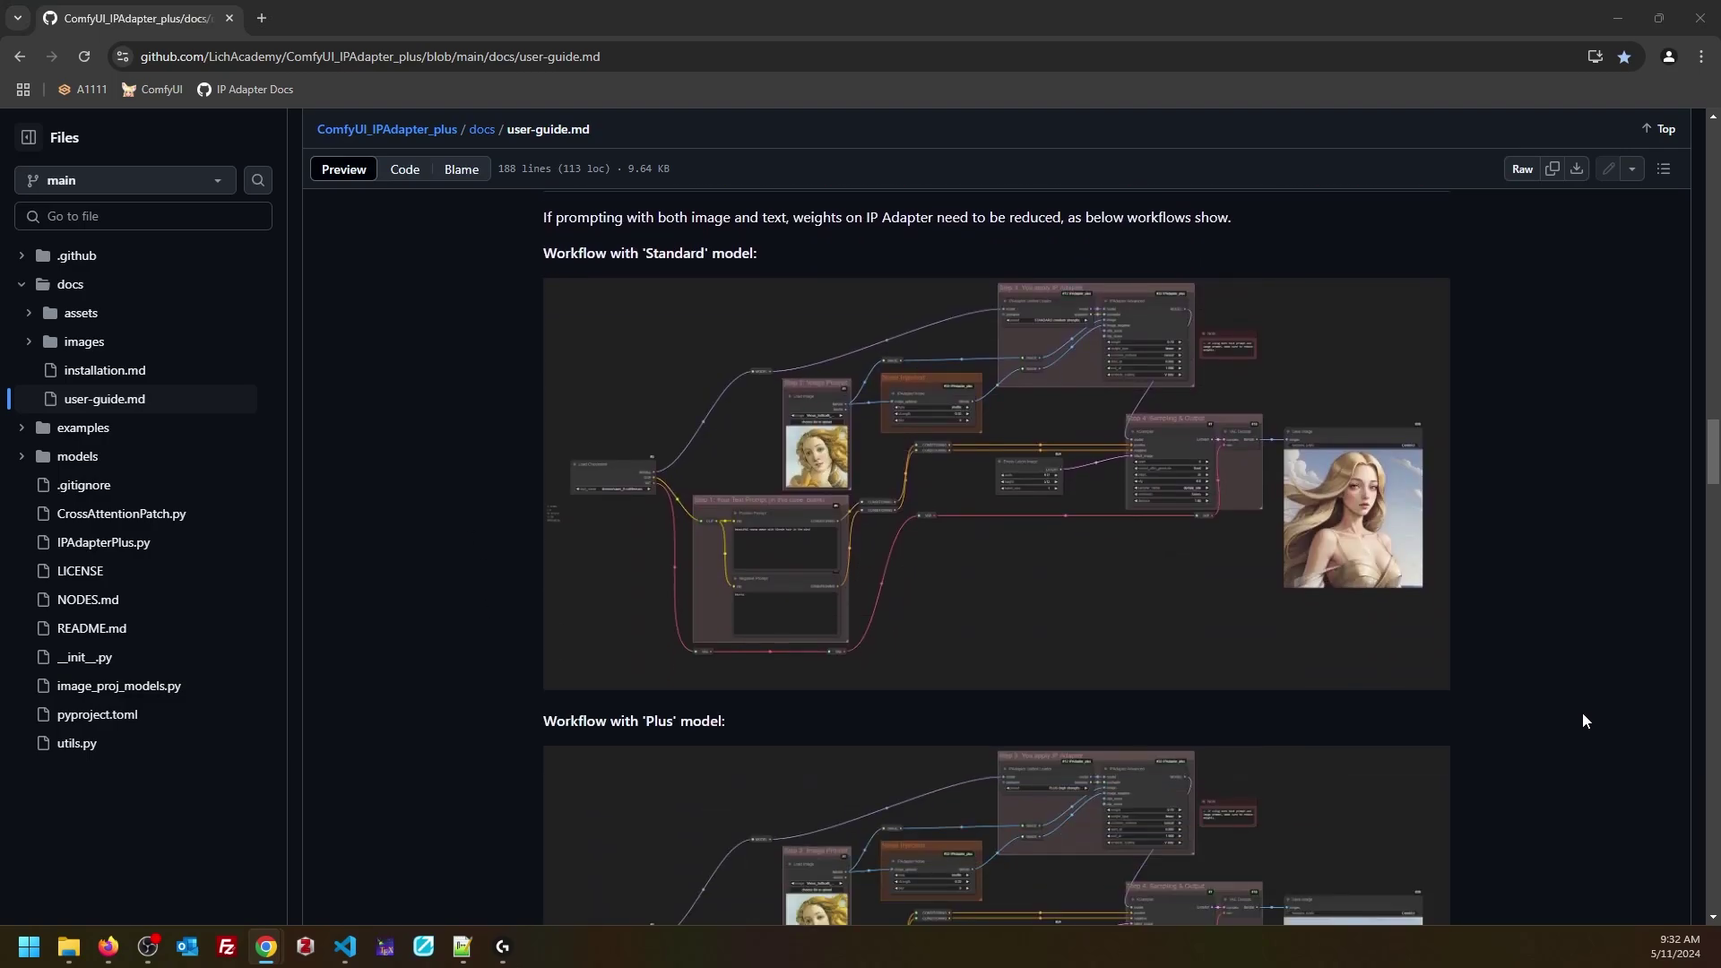
{"action": "scroll", "coordinate": [1583, 713], "scroll_direction": "down", "scroll_amount": 10}
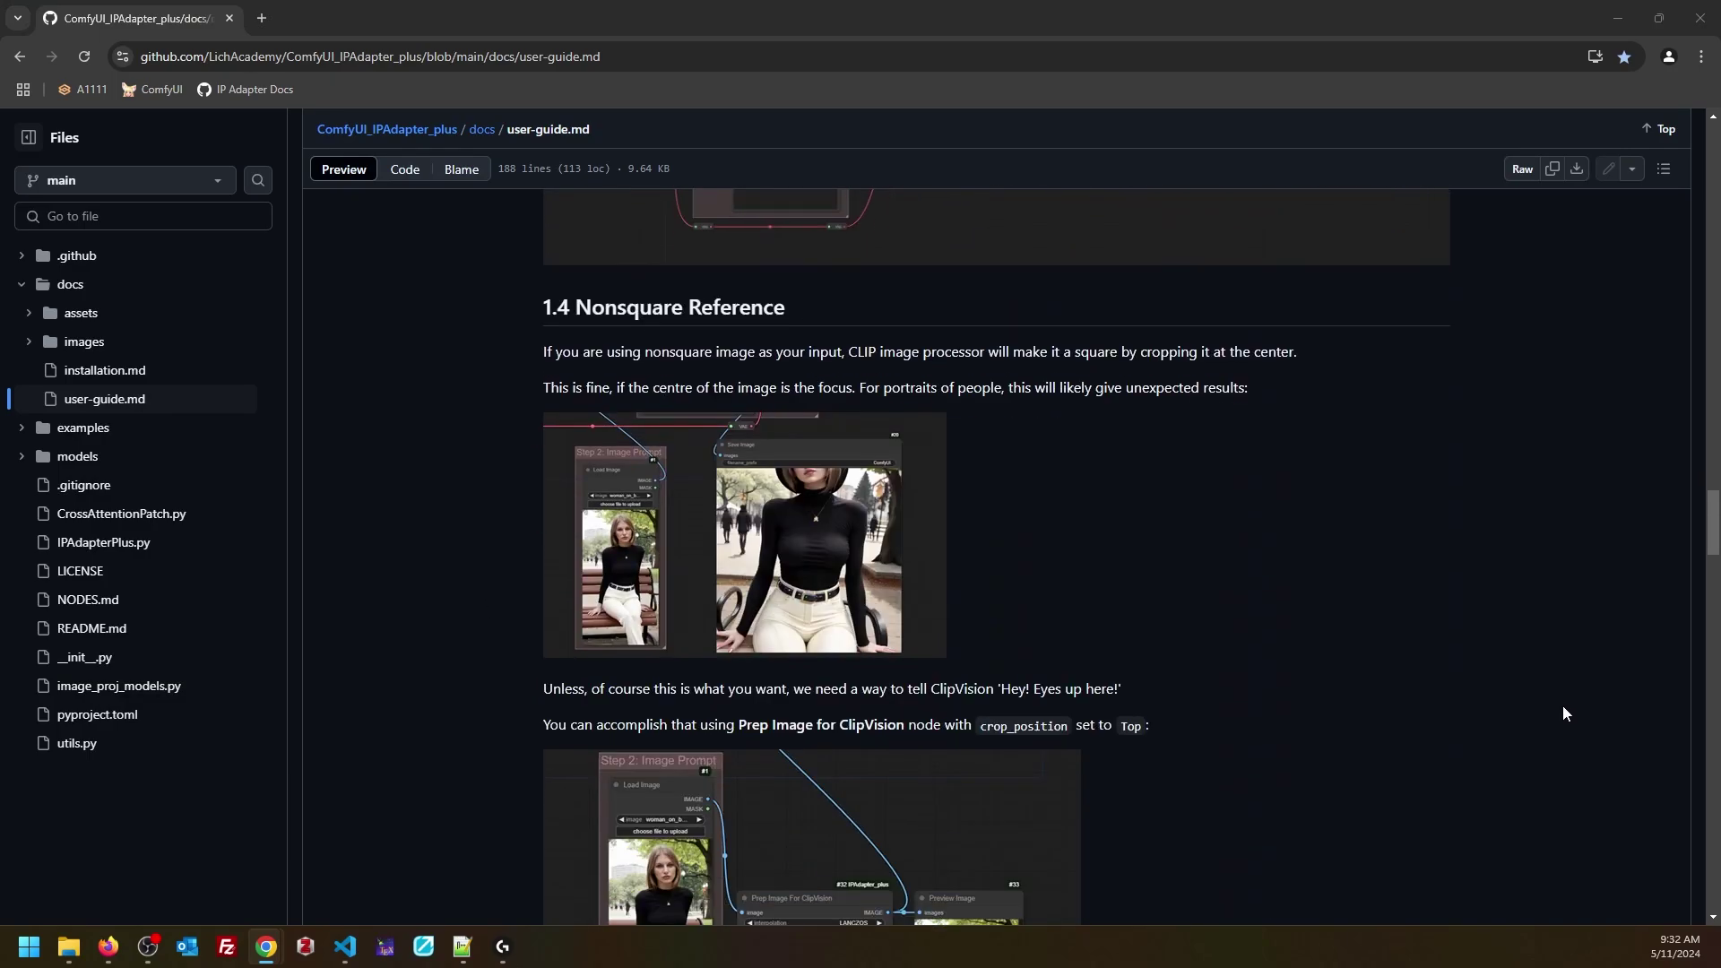
{"action": "scroll", "coordinate": [1562, 714], "scroll_direction": "up", "scroll_amount": 7}
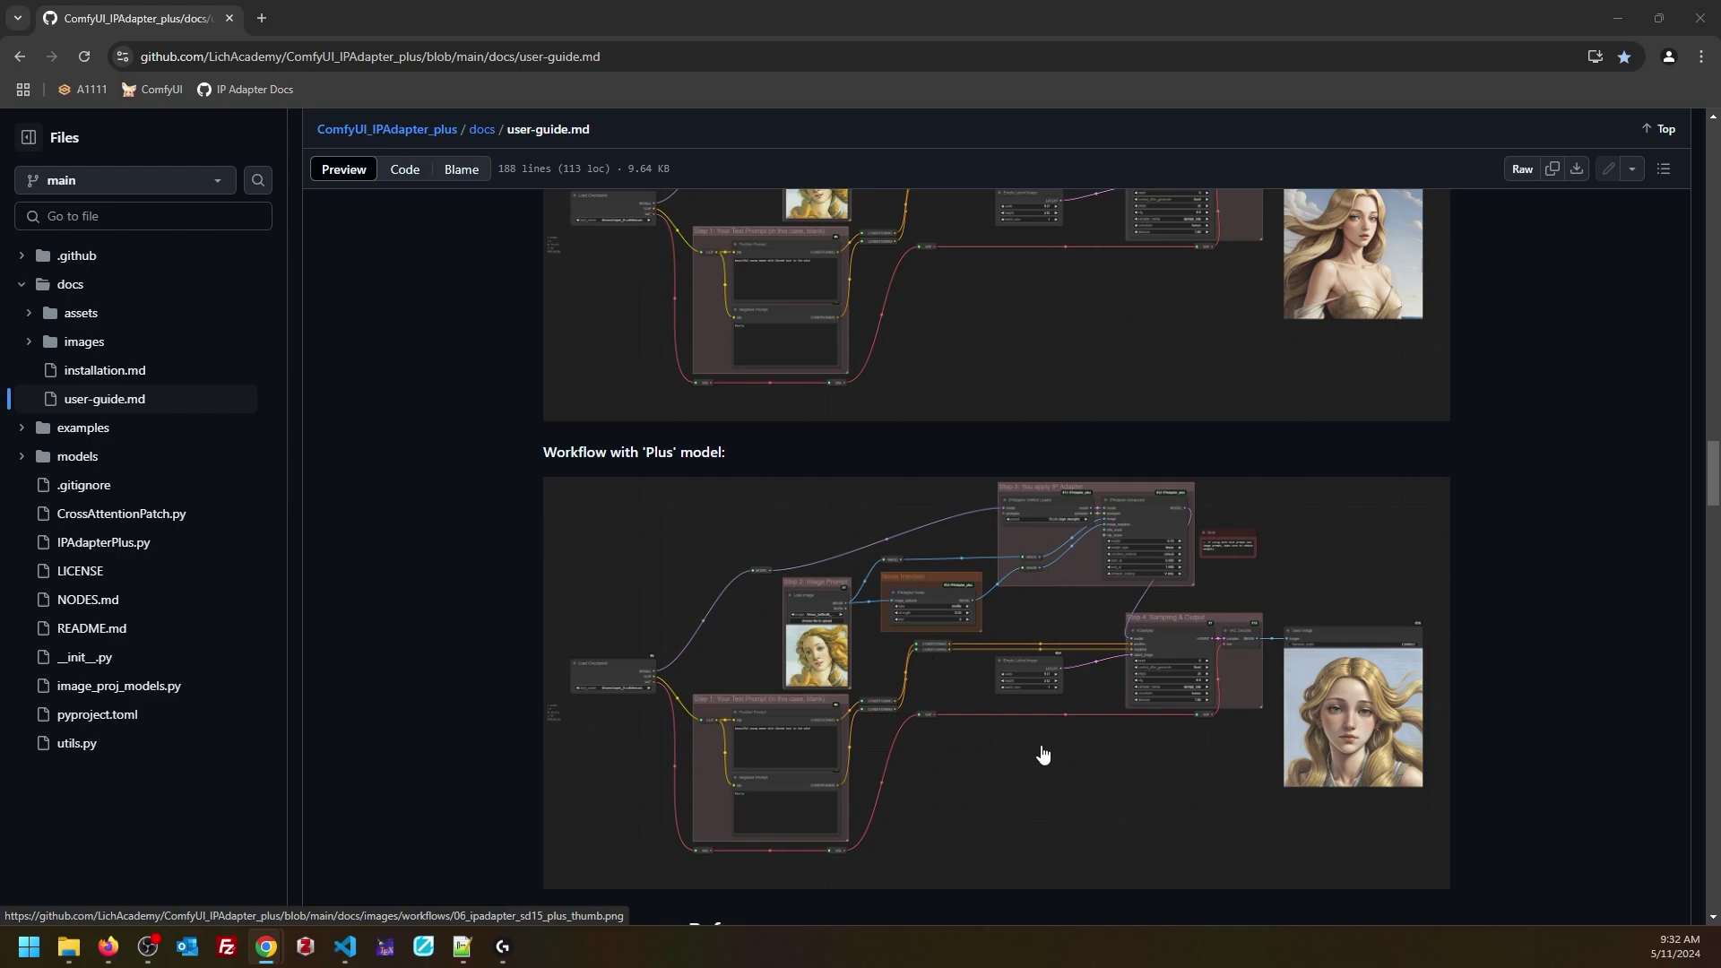
Step: Expand the docs assets folder to reveal input_images.zip and workflows.zip
{"action": "scroll", "coordinate": [1549, 610], "scroll_direction": "down", "scroll_amount": 10}
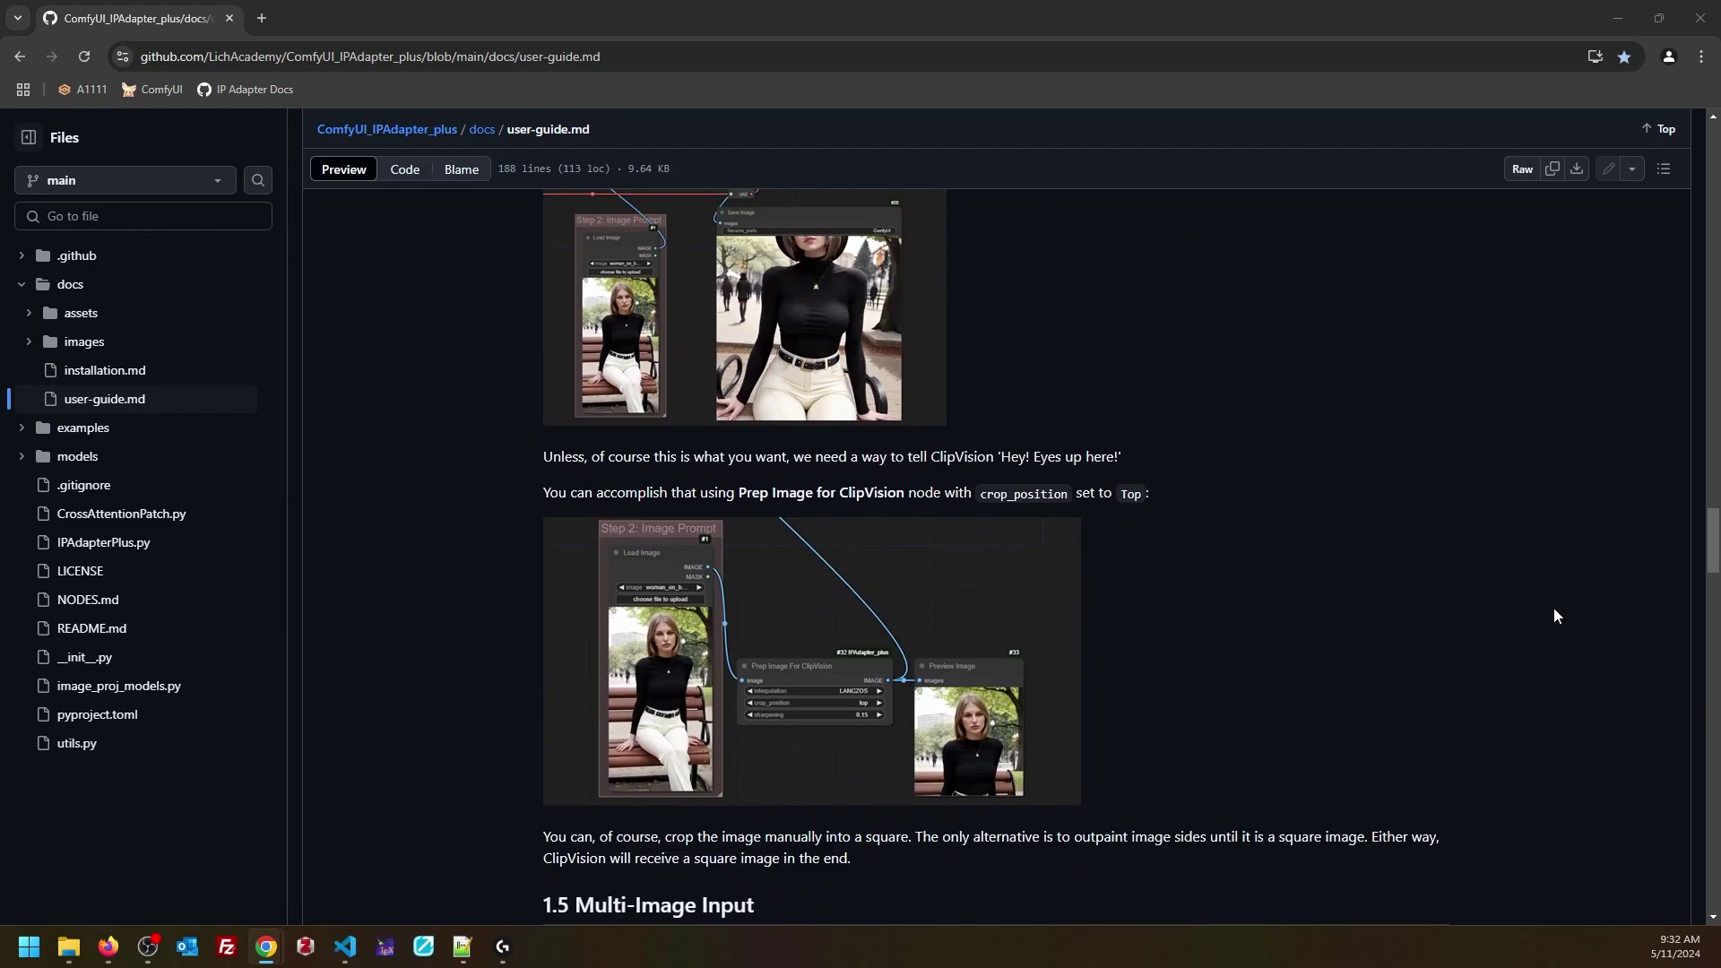
{"action": "scroll", "coordinate": [1565, 611], "scroll_direction": "down", "scroll_amount": 15}
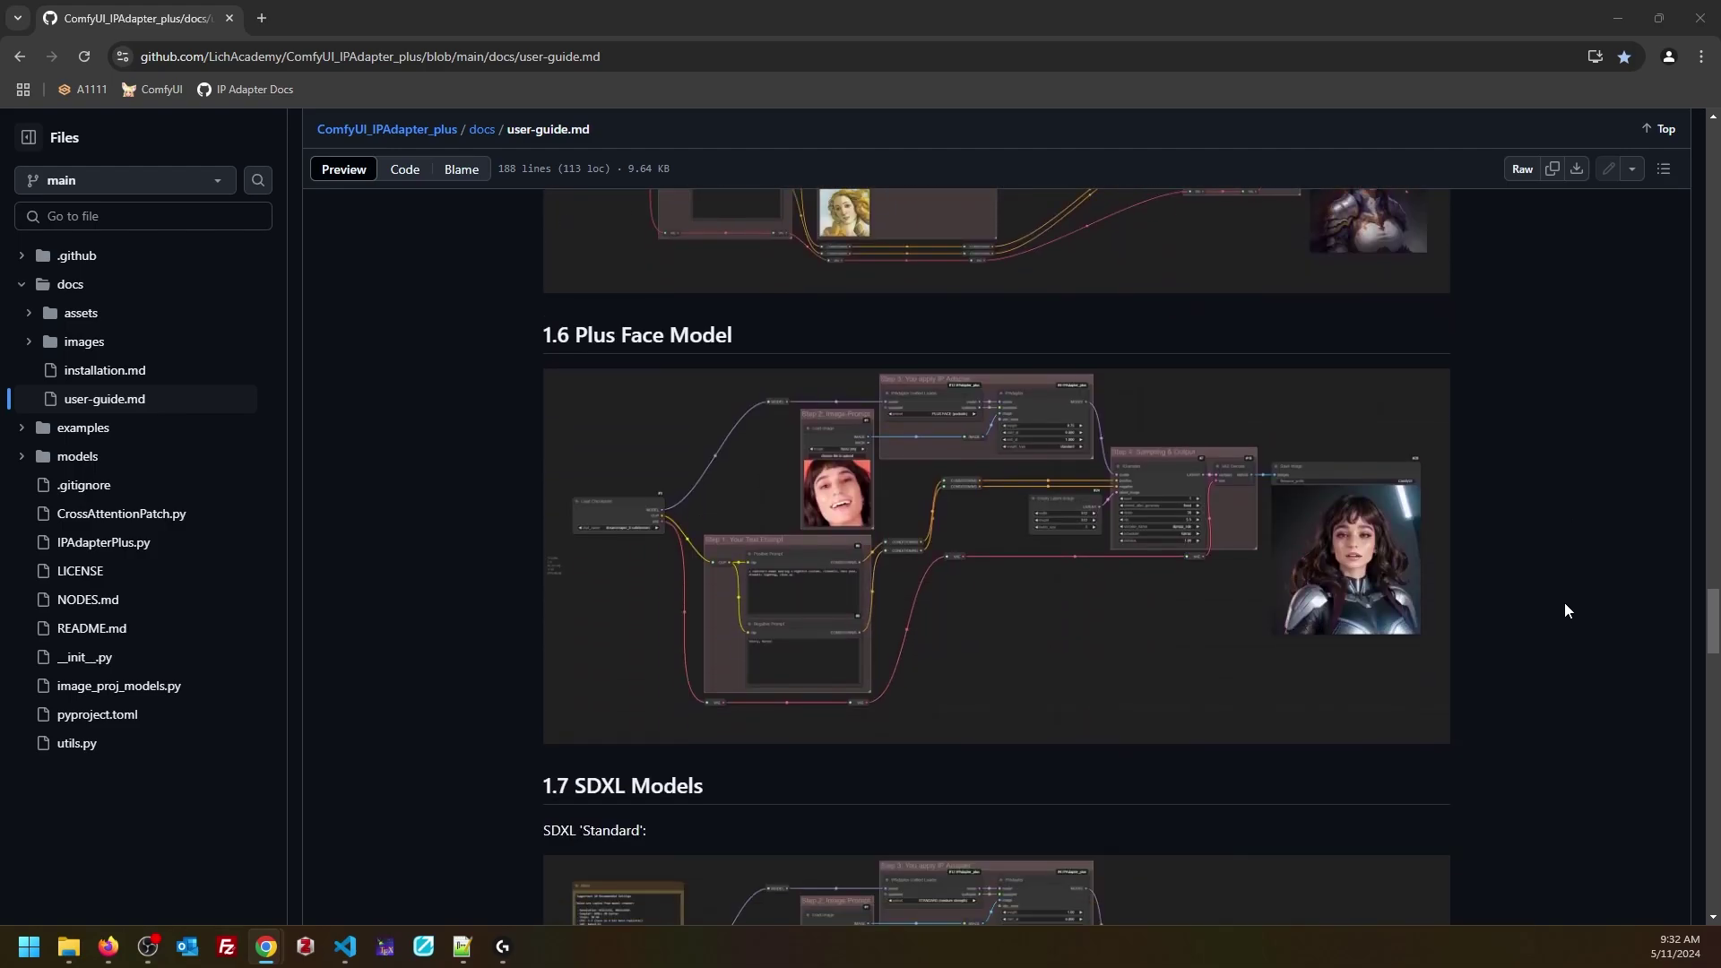
{"action": "left_click_drag", "start_coordinate": [1711, 682], "coordinate": [1712, 139]}
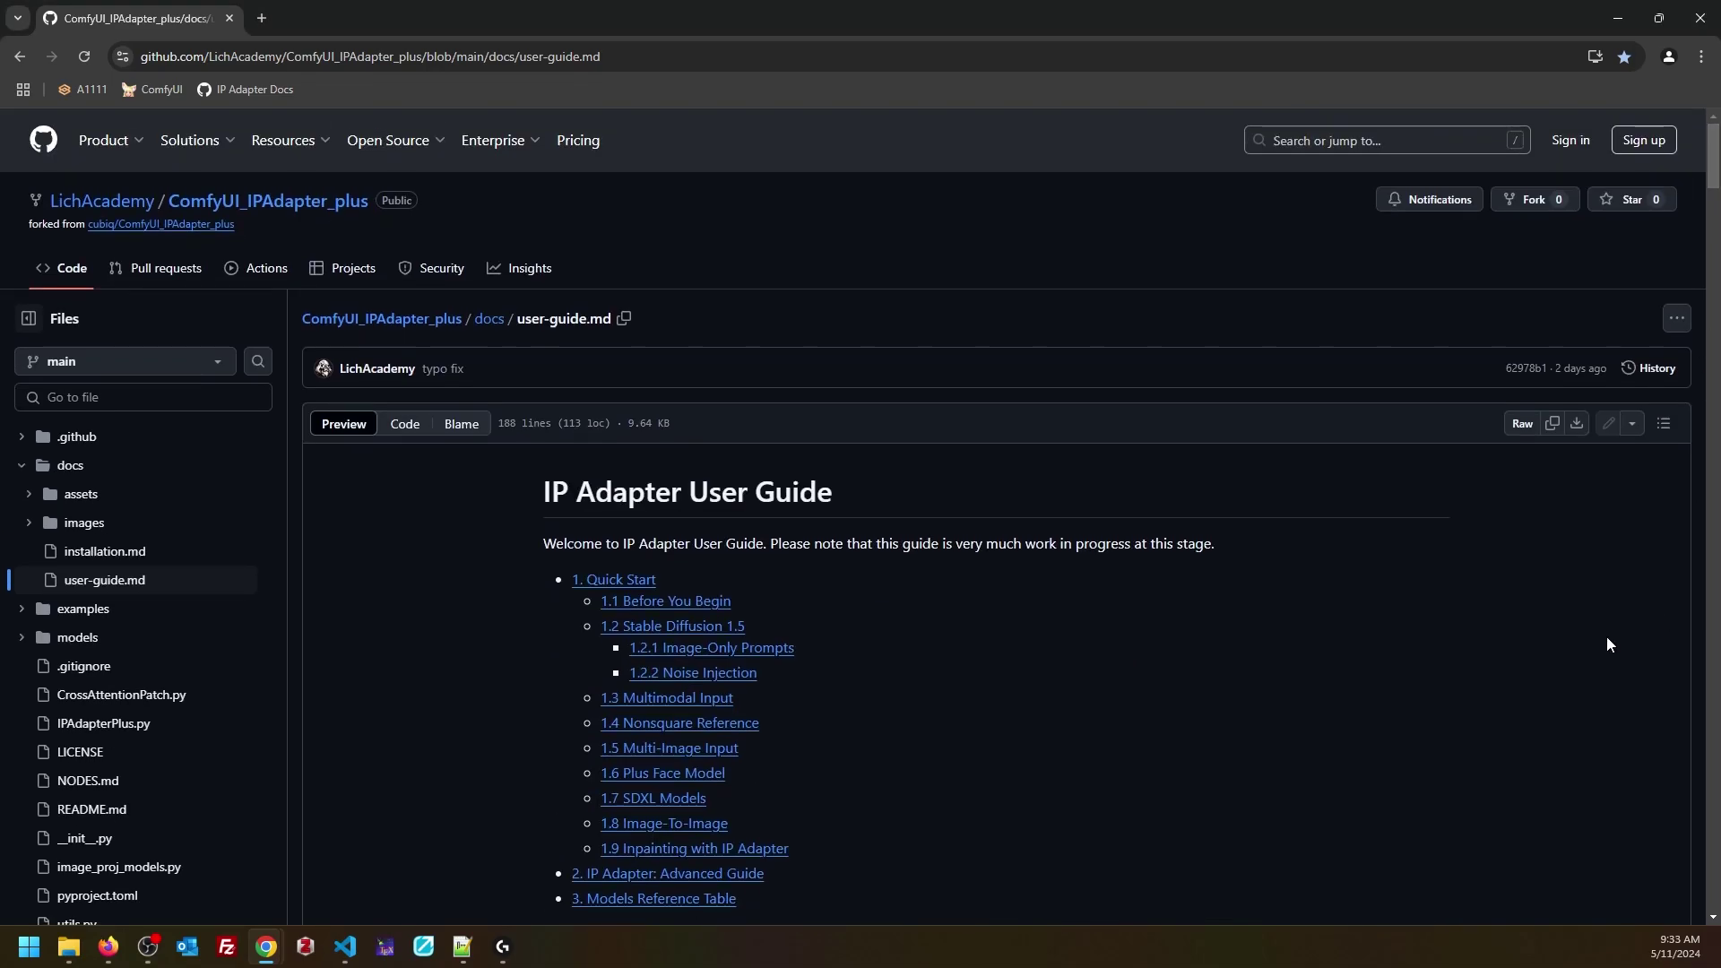
{"action": "scroll", "coordinate": [1606, 636], "scroll_direction": "down", "scroll_amount": 8}
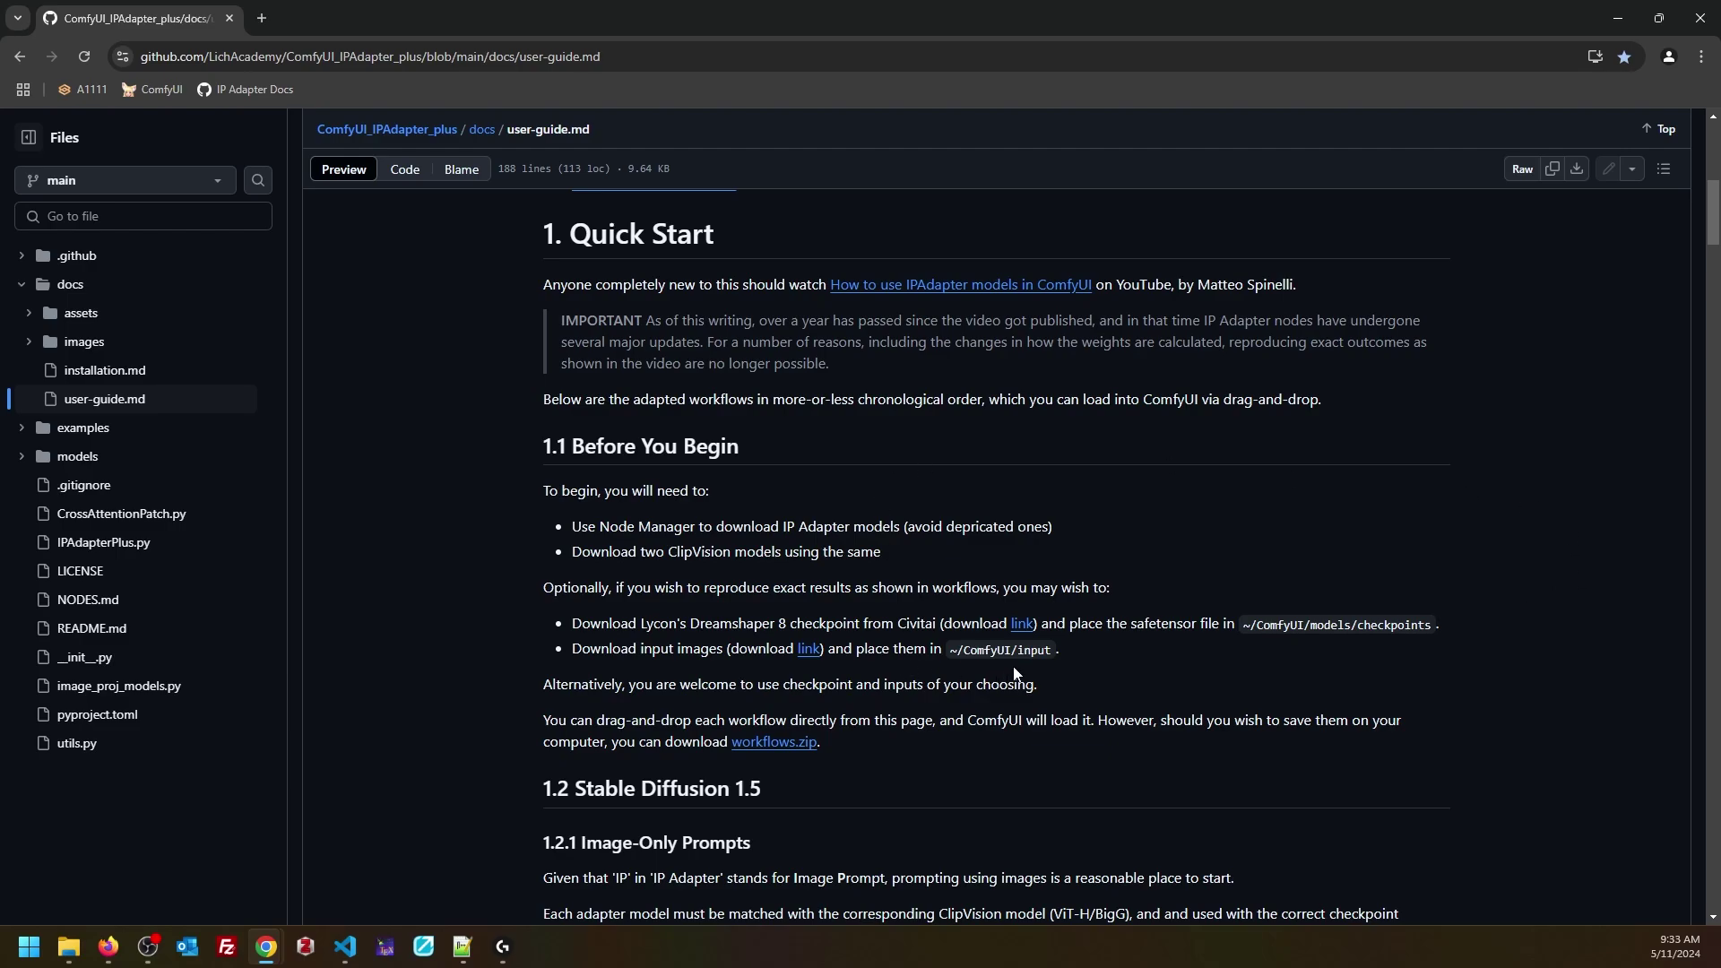
{"action": "left_click", "coordinate": [28, 319]}
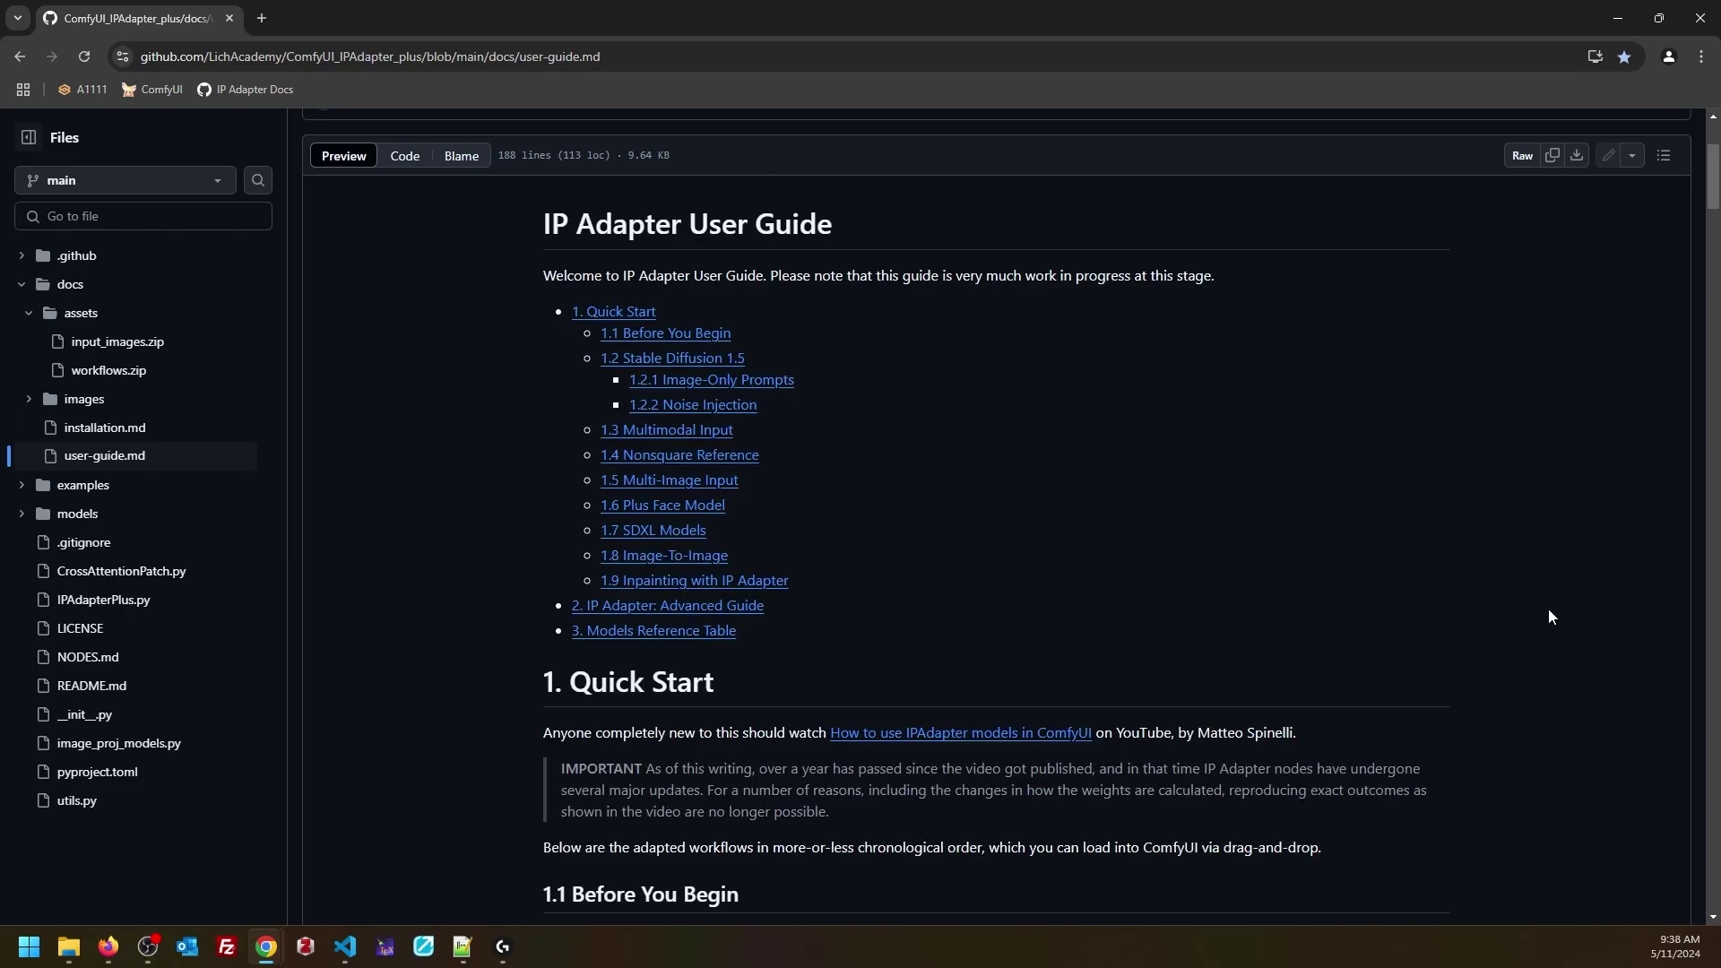
Step: Scroll through the example workflows, ending on the ComfyUI Noise Injection group workflow
{"action": "scroll", "coordinate": [1549, 613], "scroll_direction": "down", "scroll_amount": 5}
{"action": "scroll", "coordinate": [1550, 617], "scroll_direction": "down", "scroll_amount": 8}
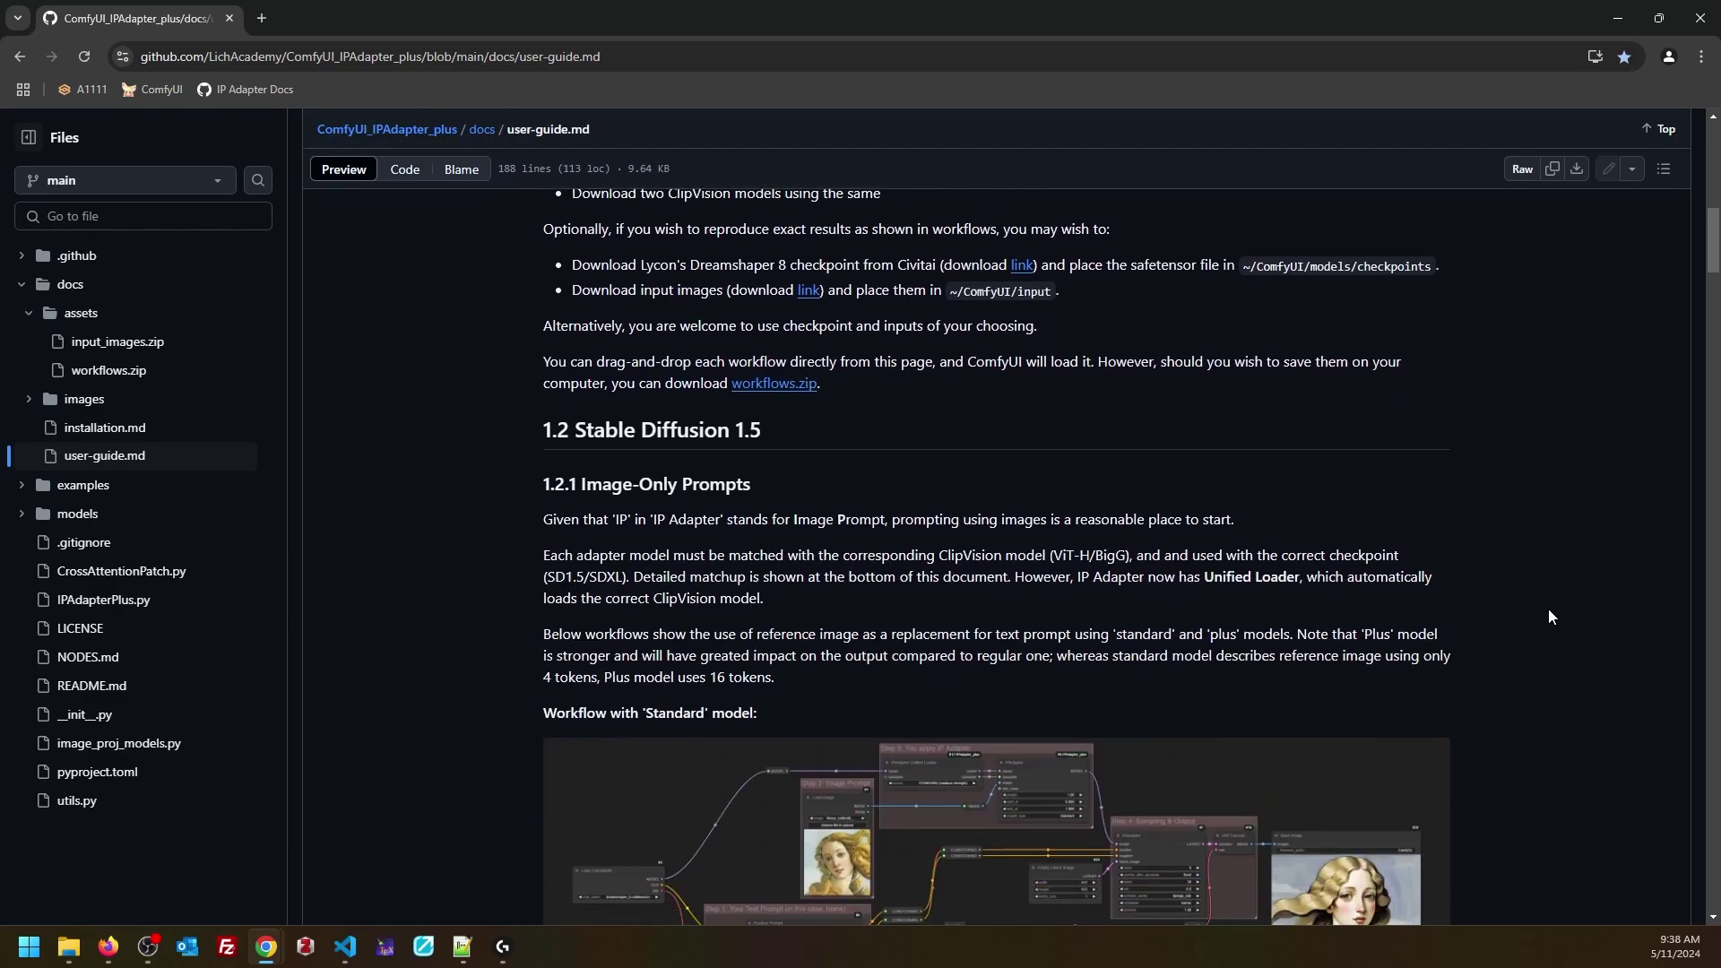
{"action": "scroll", "coordinate": [1556, 618], "scroll_direction": "down", "scroll_amount": 1}
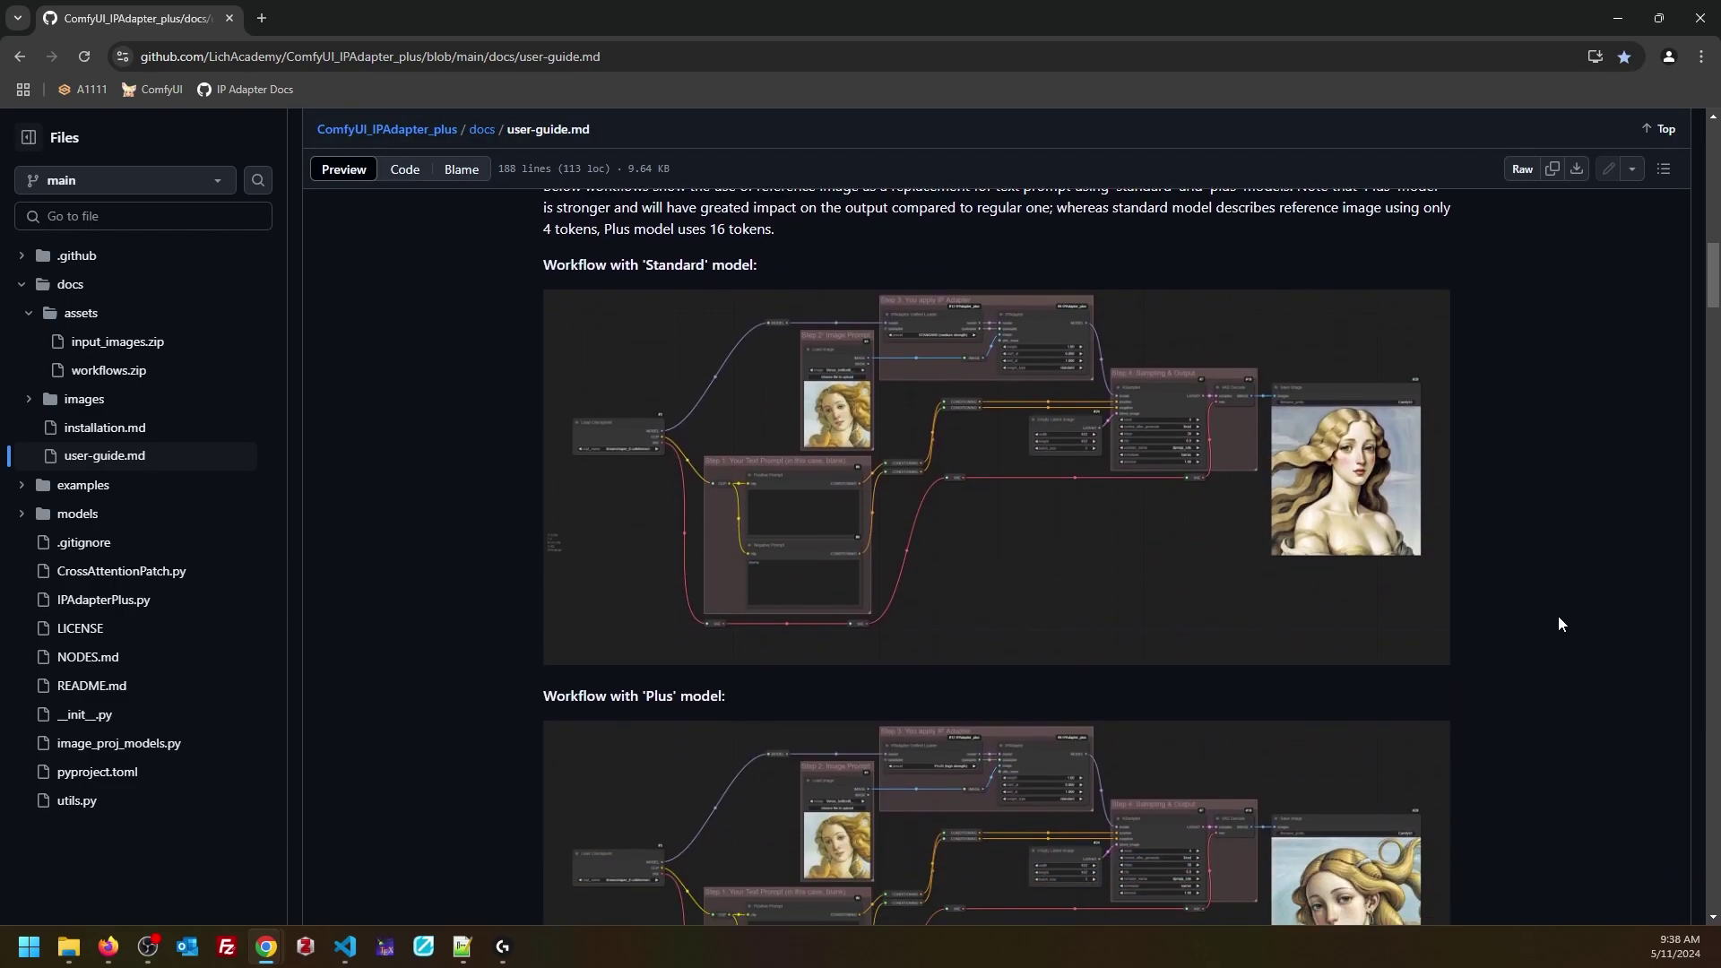
{"action": "scroll", "coordinate": [1579, 630], "scroll_direction": "down", "scroll_amount": 9}
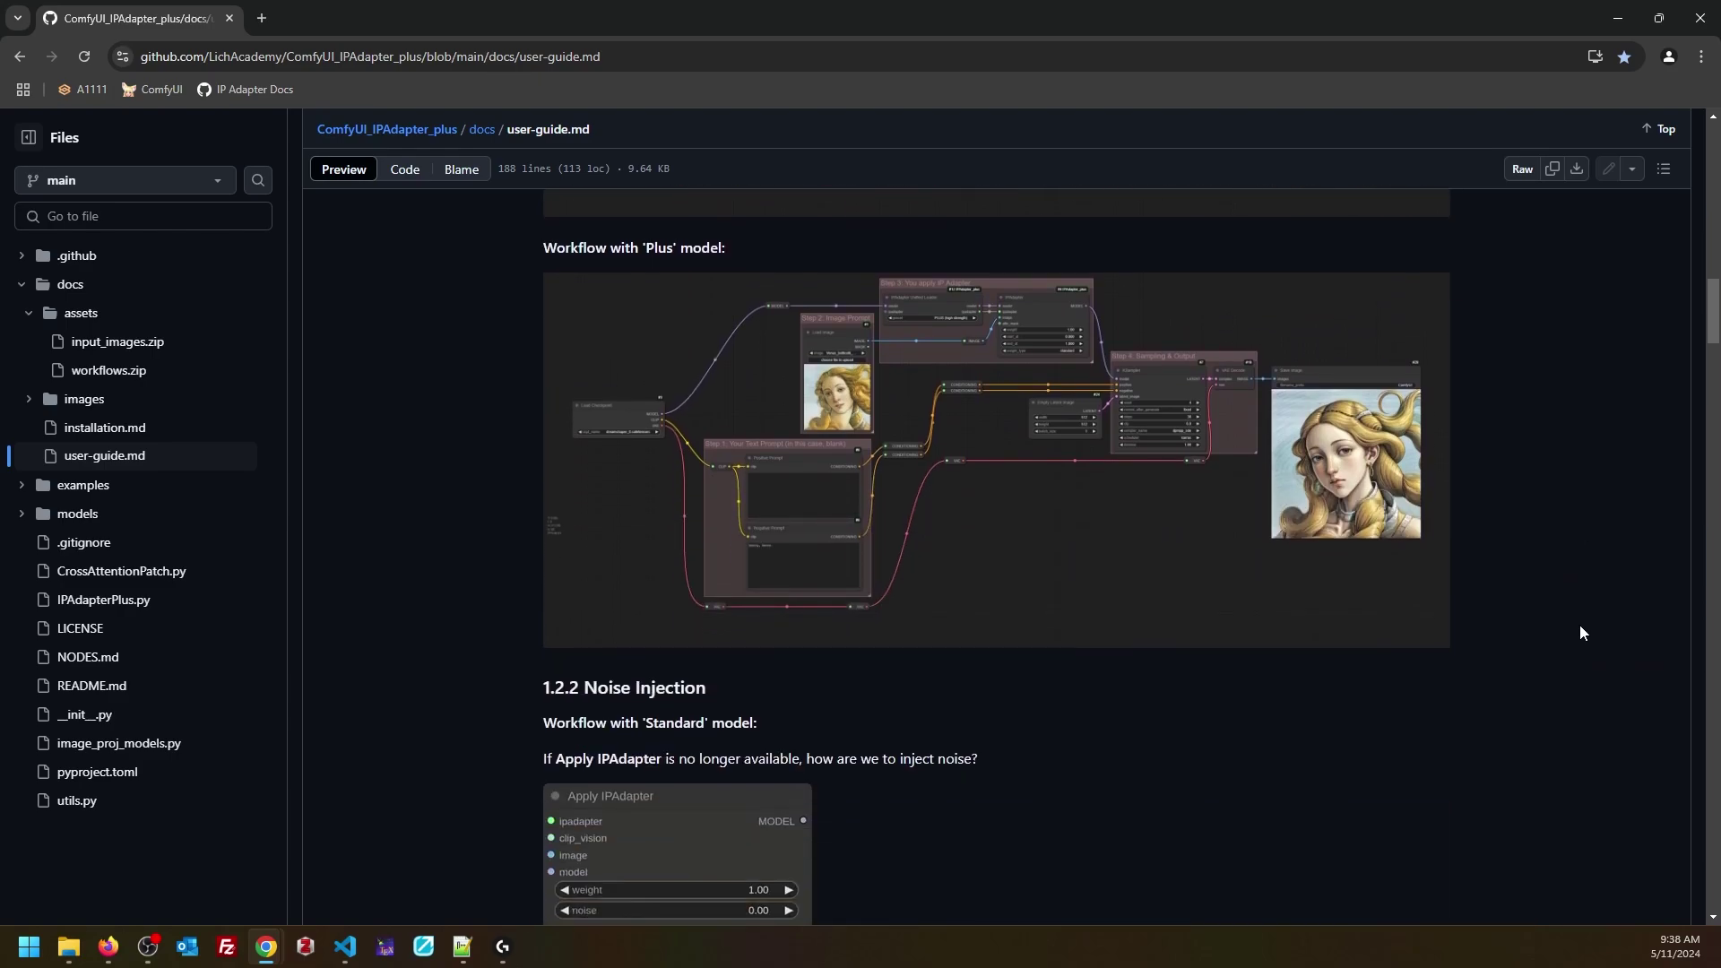
{"action": "scroll", "coordinate": [1580, 633], "scroll_direction": "down", "scroll_amount": 3}
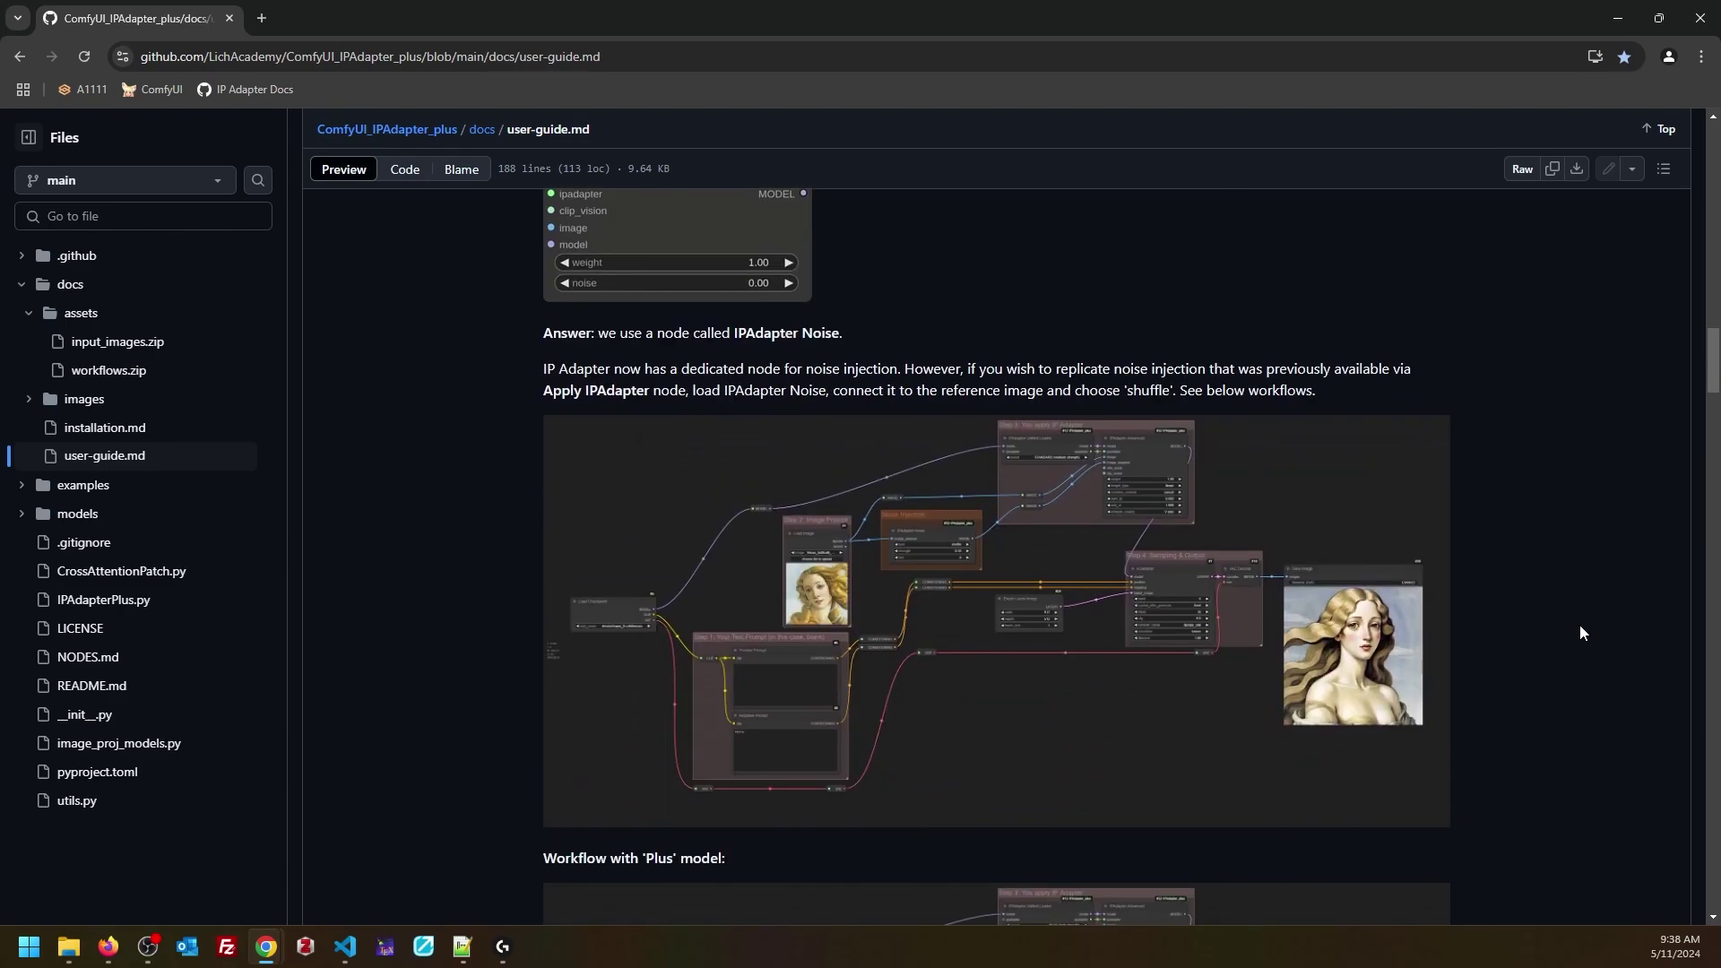
{"action": "scroll", "coordinate": [1580, 631], "scroll_direction": "down", "scroll_amount": 7}
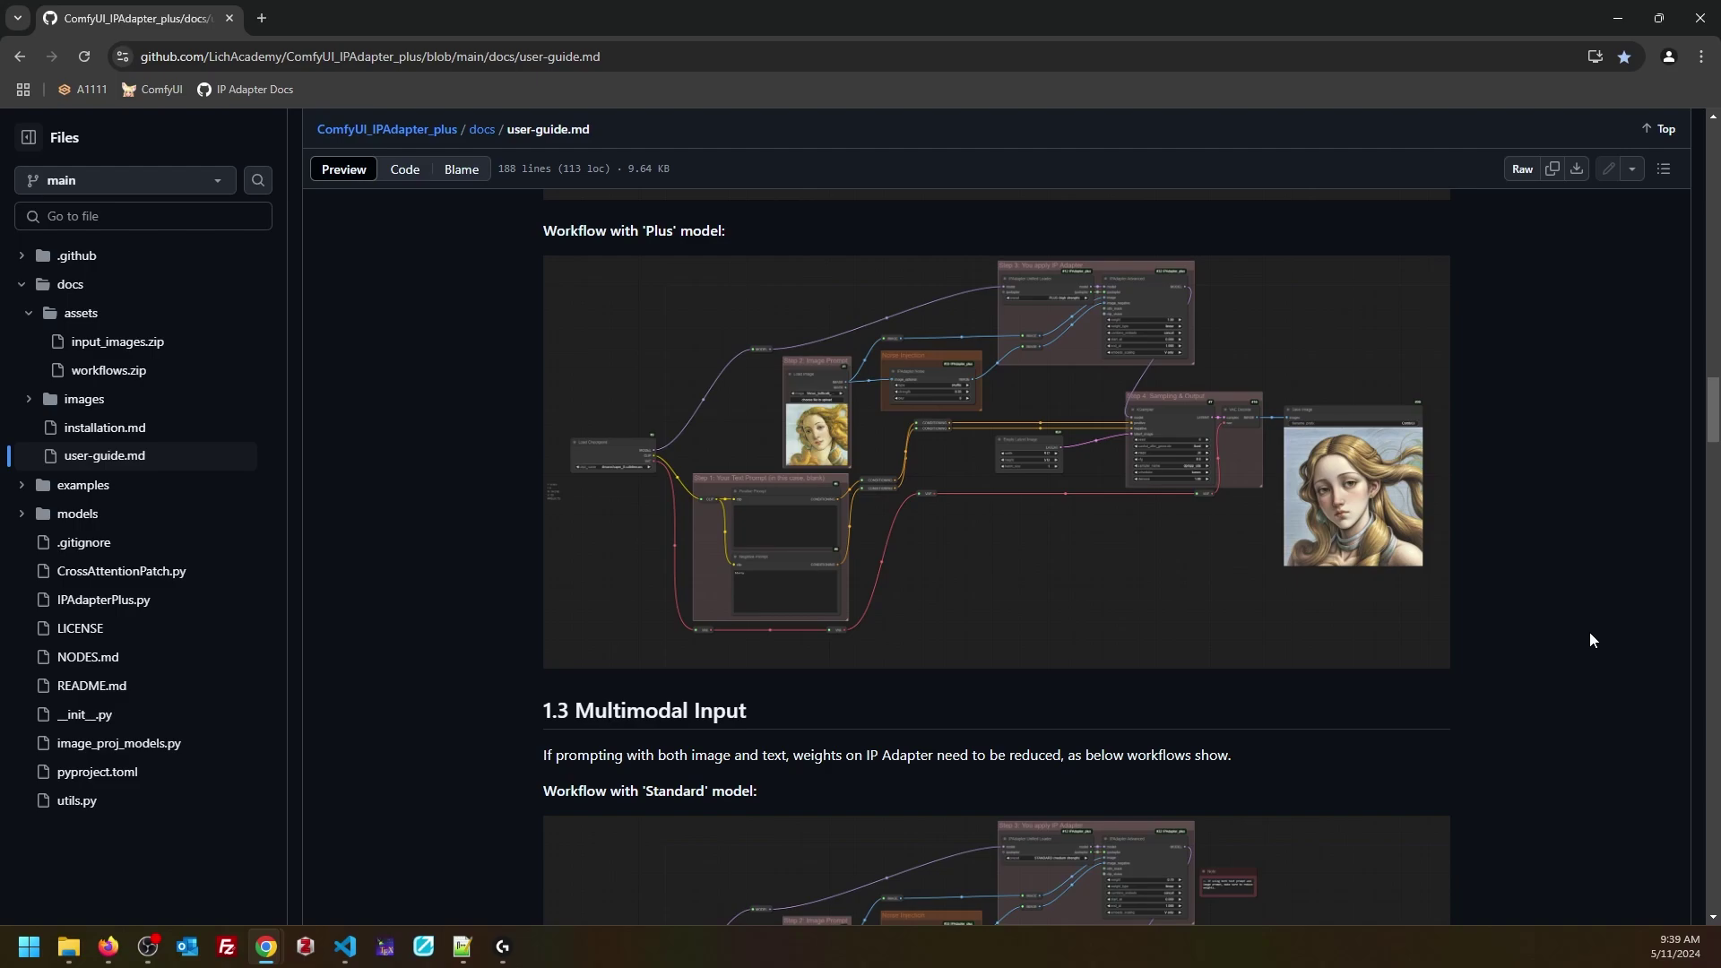
{"action": "scroll", "coordinate": [1576, 634], "scroll_direction": "up", "scroll_amount": 1}
{"action": "scroll", "coordinate": [1578, 642], "scroll_direction": "down", "scroll_amount": 1}
{"action": "scroll", "coordinate": [1588, 657], "scroll_direction": "down", "scroll_amount": 4}
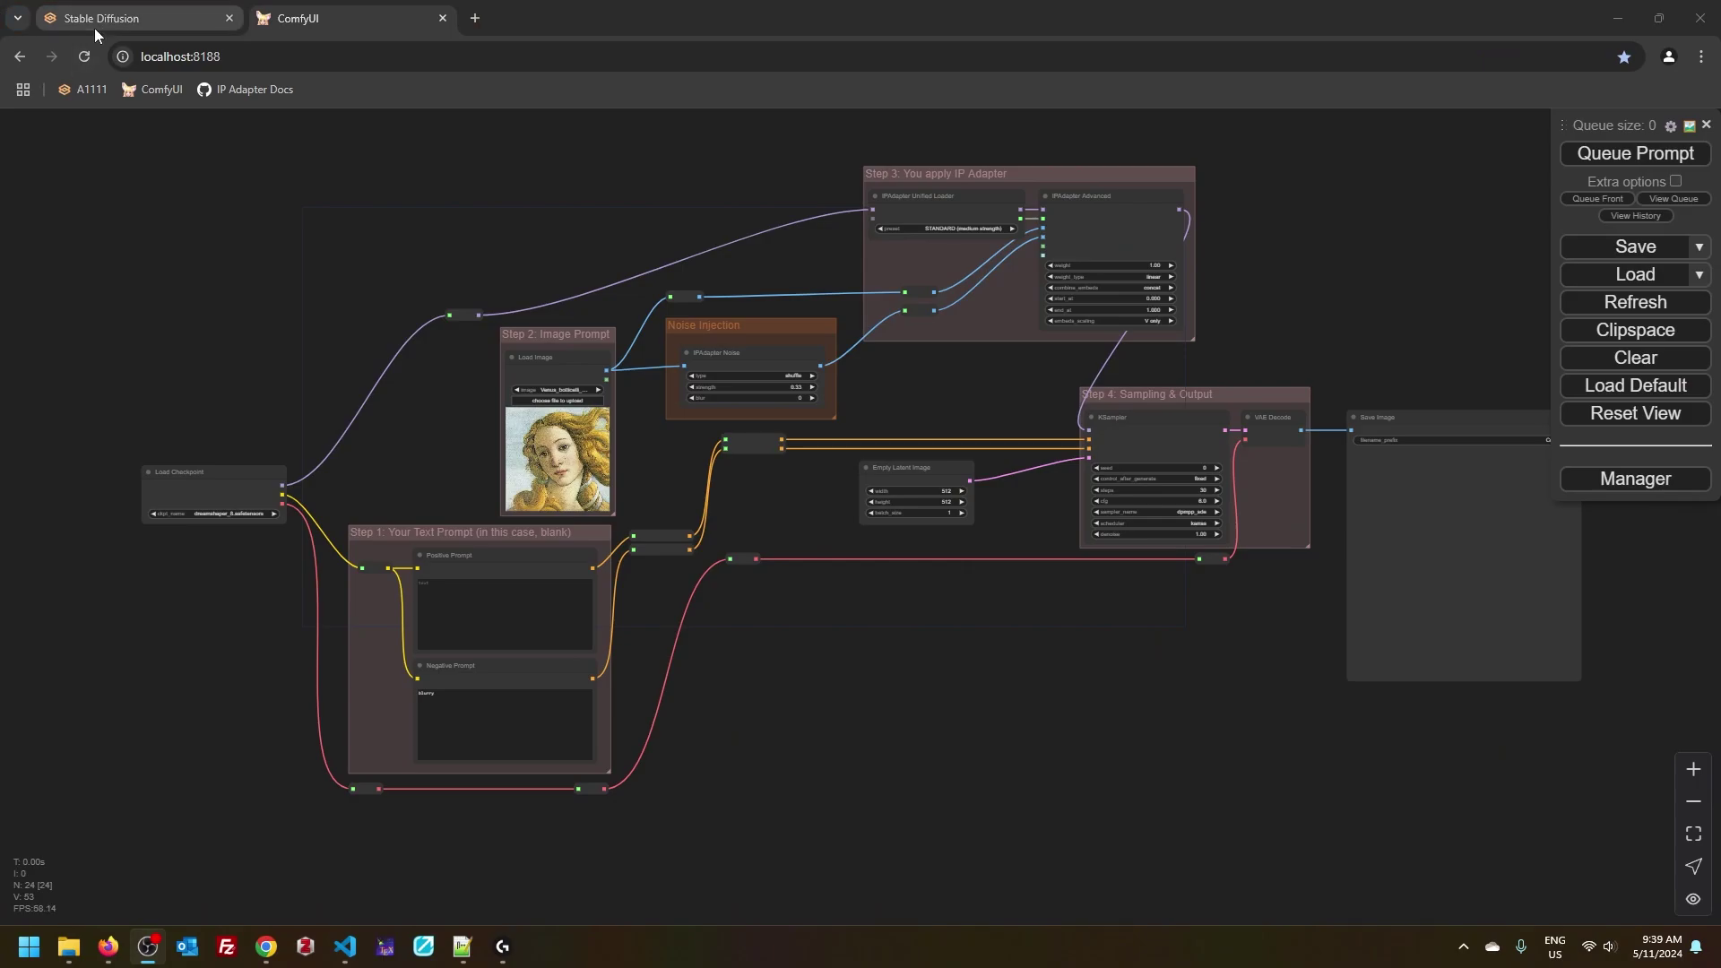
Step: Paste the purple-robed sorceress prompt into txt2img and set the seed to 0
{"action": "left_click", "coordinate": [99, 25]}
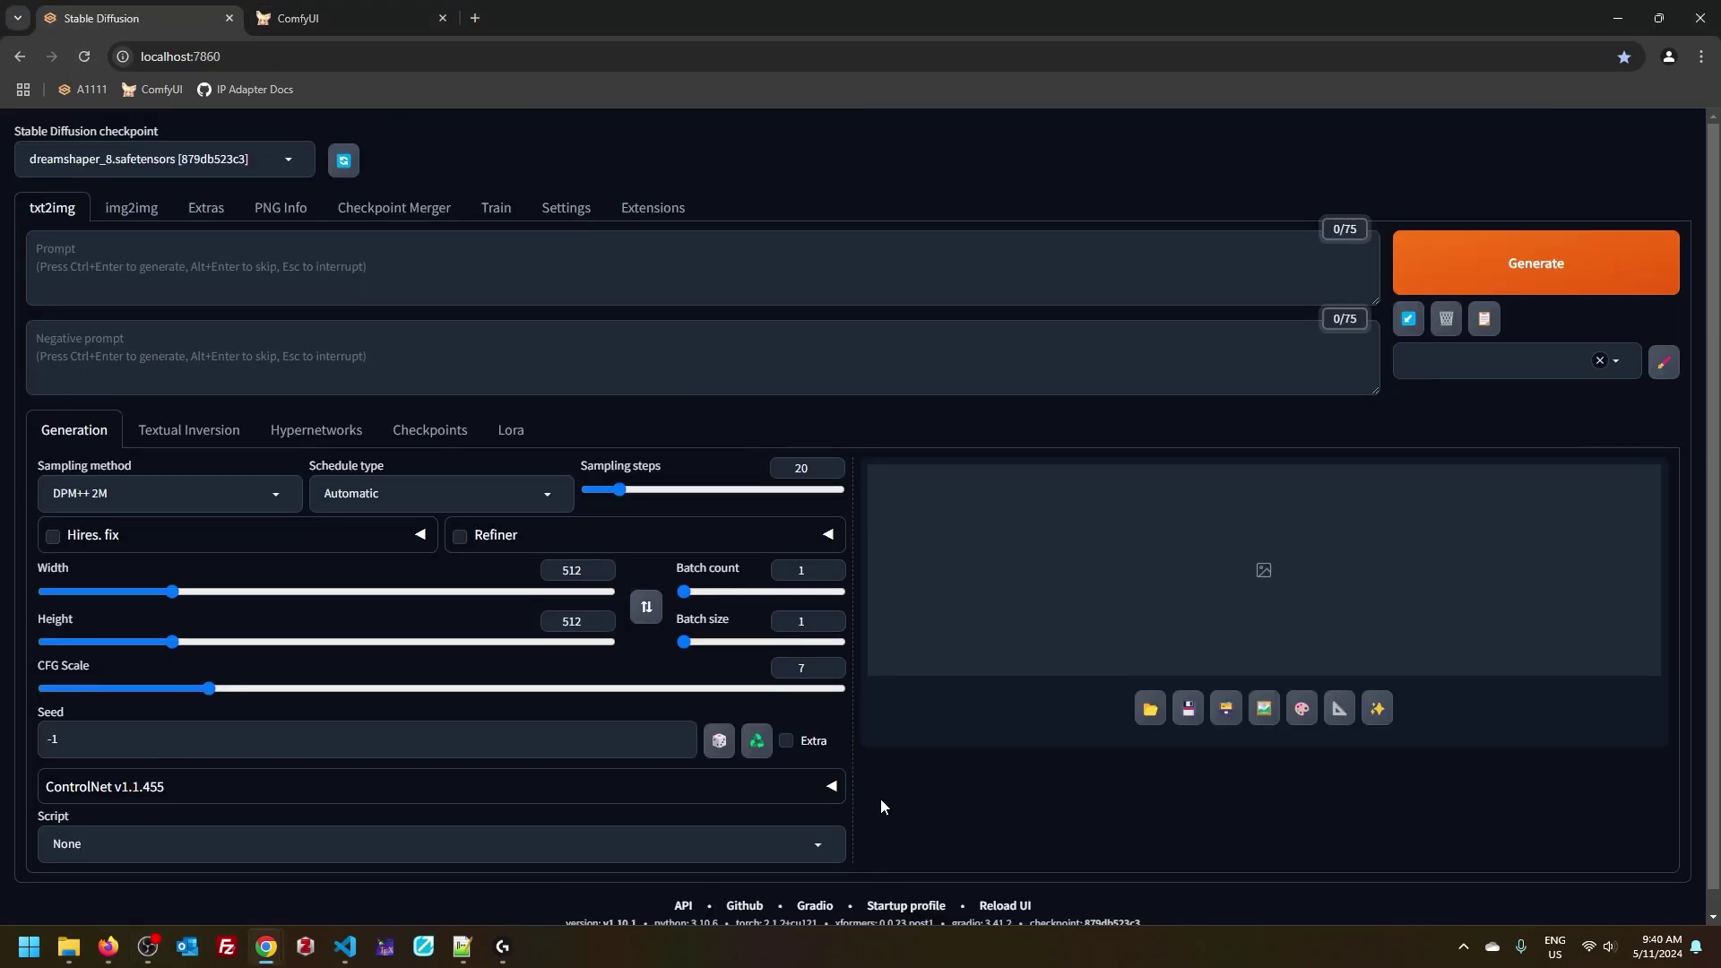
{"action": "left_click", "coordinate": [344, 265]}
{"action": "type", "text": "Cinematic photo of a sorceress wearing purple robes, casting magic, lightning, thunder, runes"}
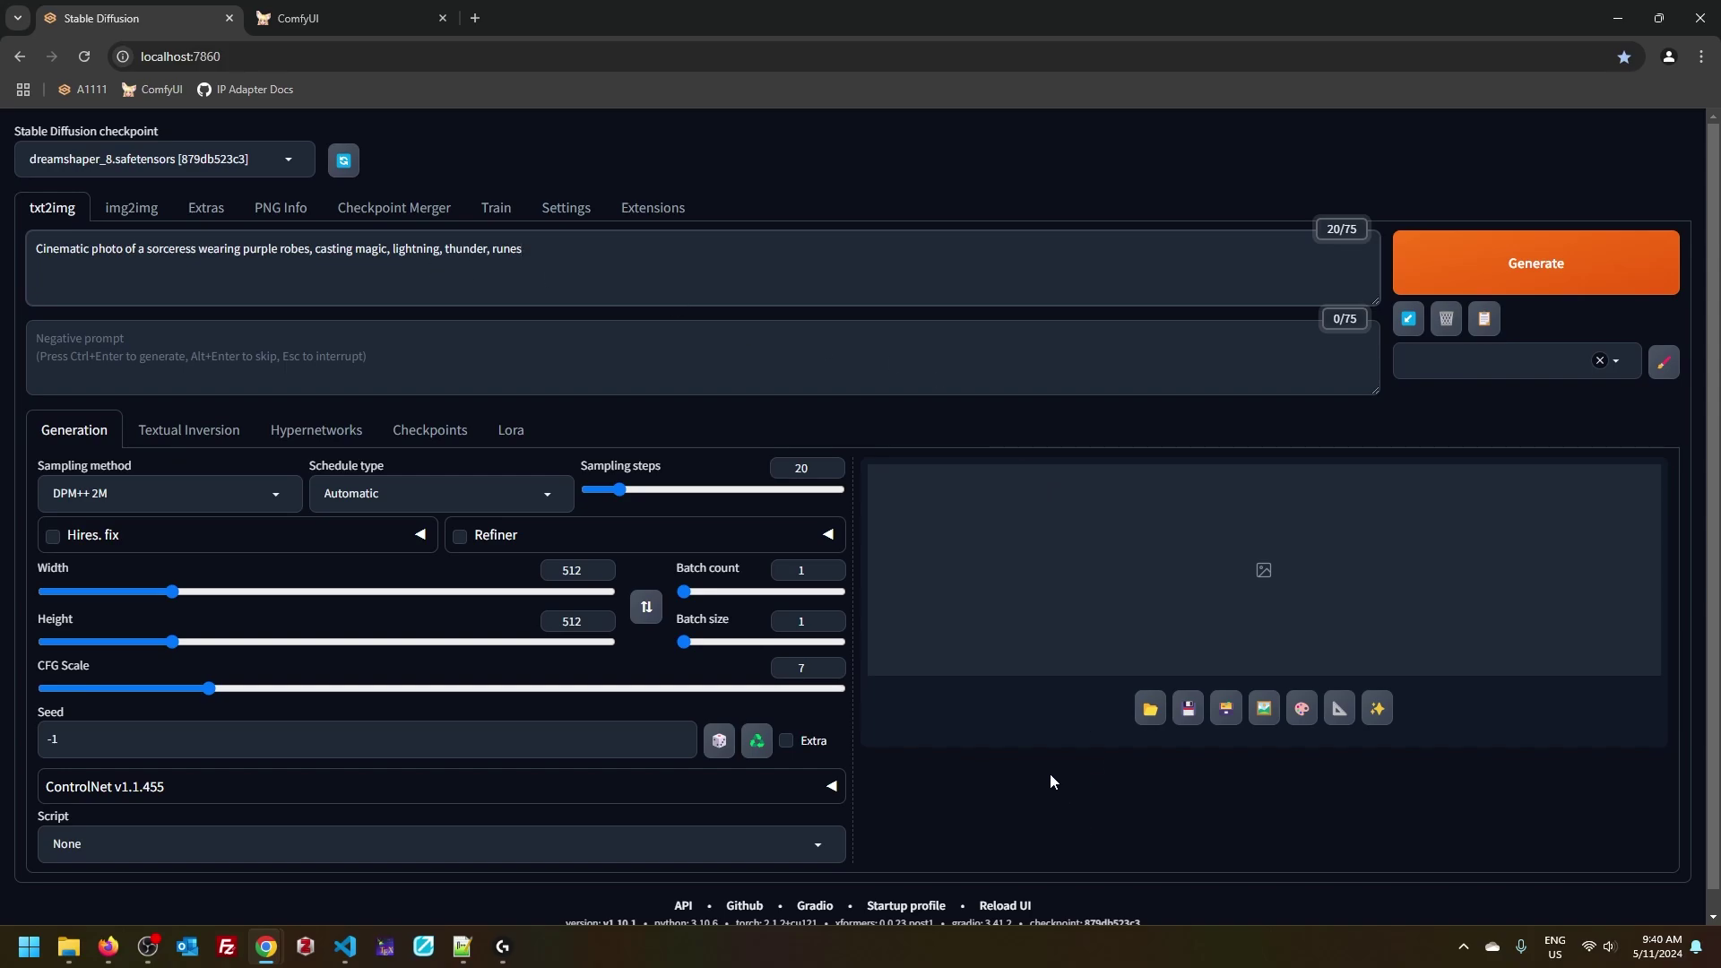
{"action": "triple_click", "coordinate": [54, 739]}
{"action": "type", "text": "0"}
{"action": "left_click", "coordinate": [975, 818]}
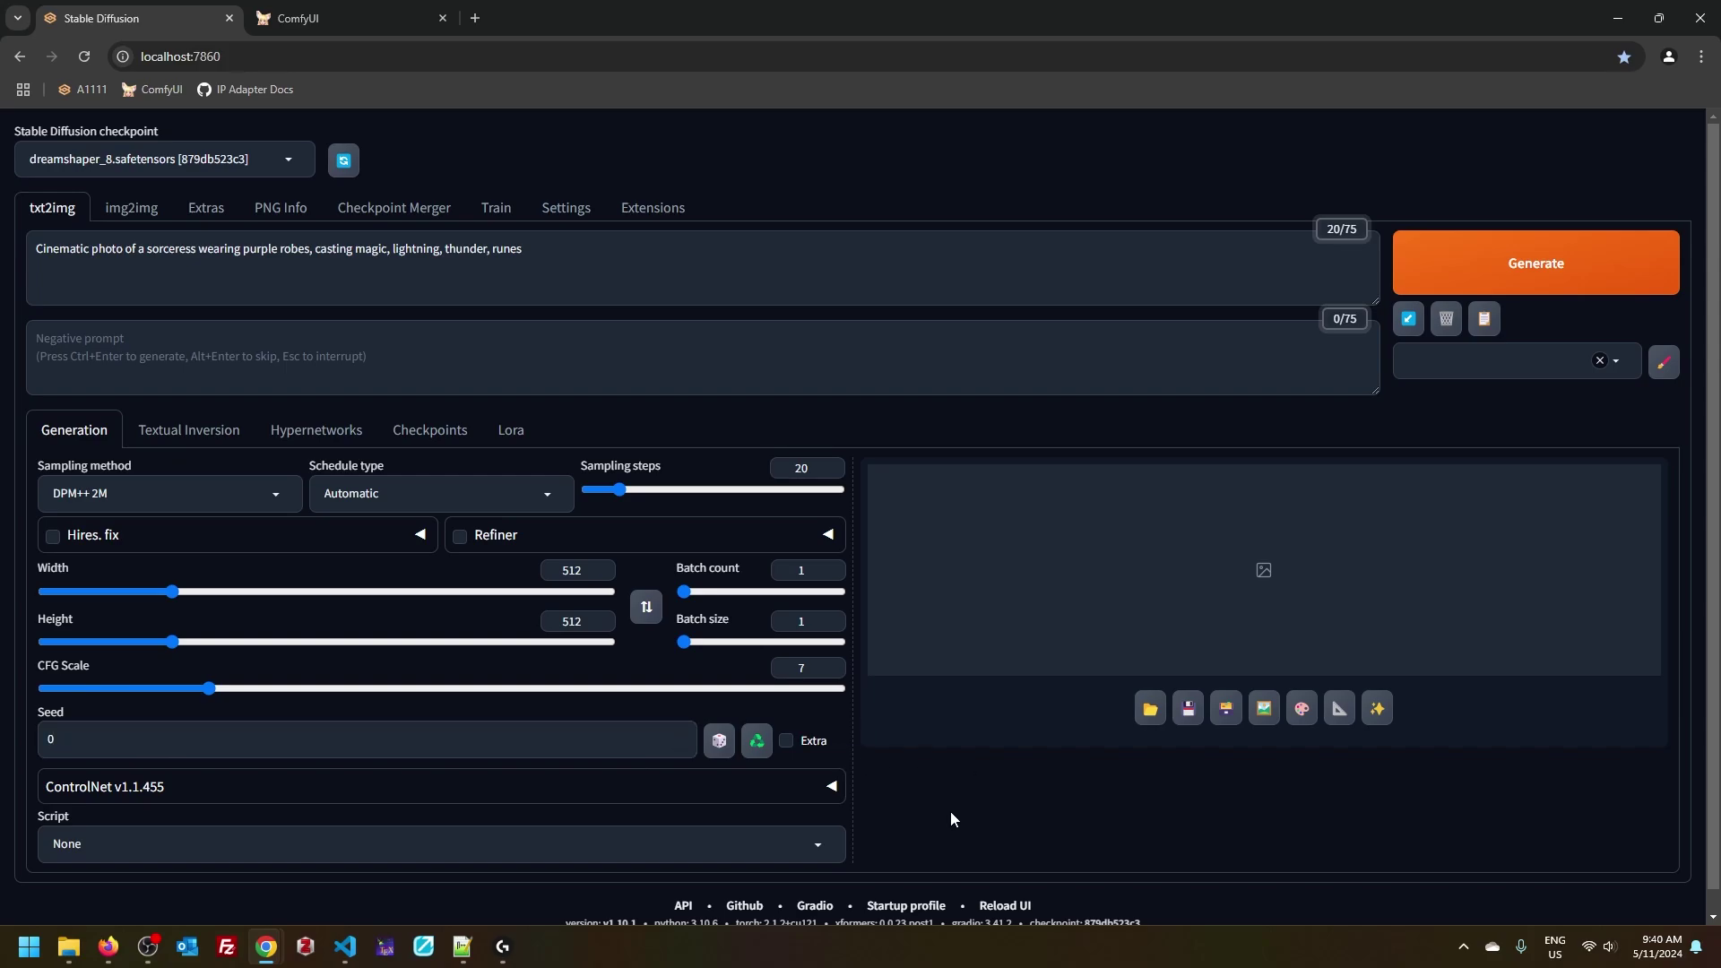
Step: Set CFG Scale to 5 and enable Hires. fix with Upscale by 1.25 to 640x640
{"action": "double_click", "coordinate": [840, 668]}
{"action": "type", "text": "5"}
{"action": "left_click", "coordinate": [421, 536]}
{"action": "double_click", "coordinate": [260, 624]}
{"action": "type", "text": "1.25"}
{"action": "left_click", "coordinate": [1028, 814]}
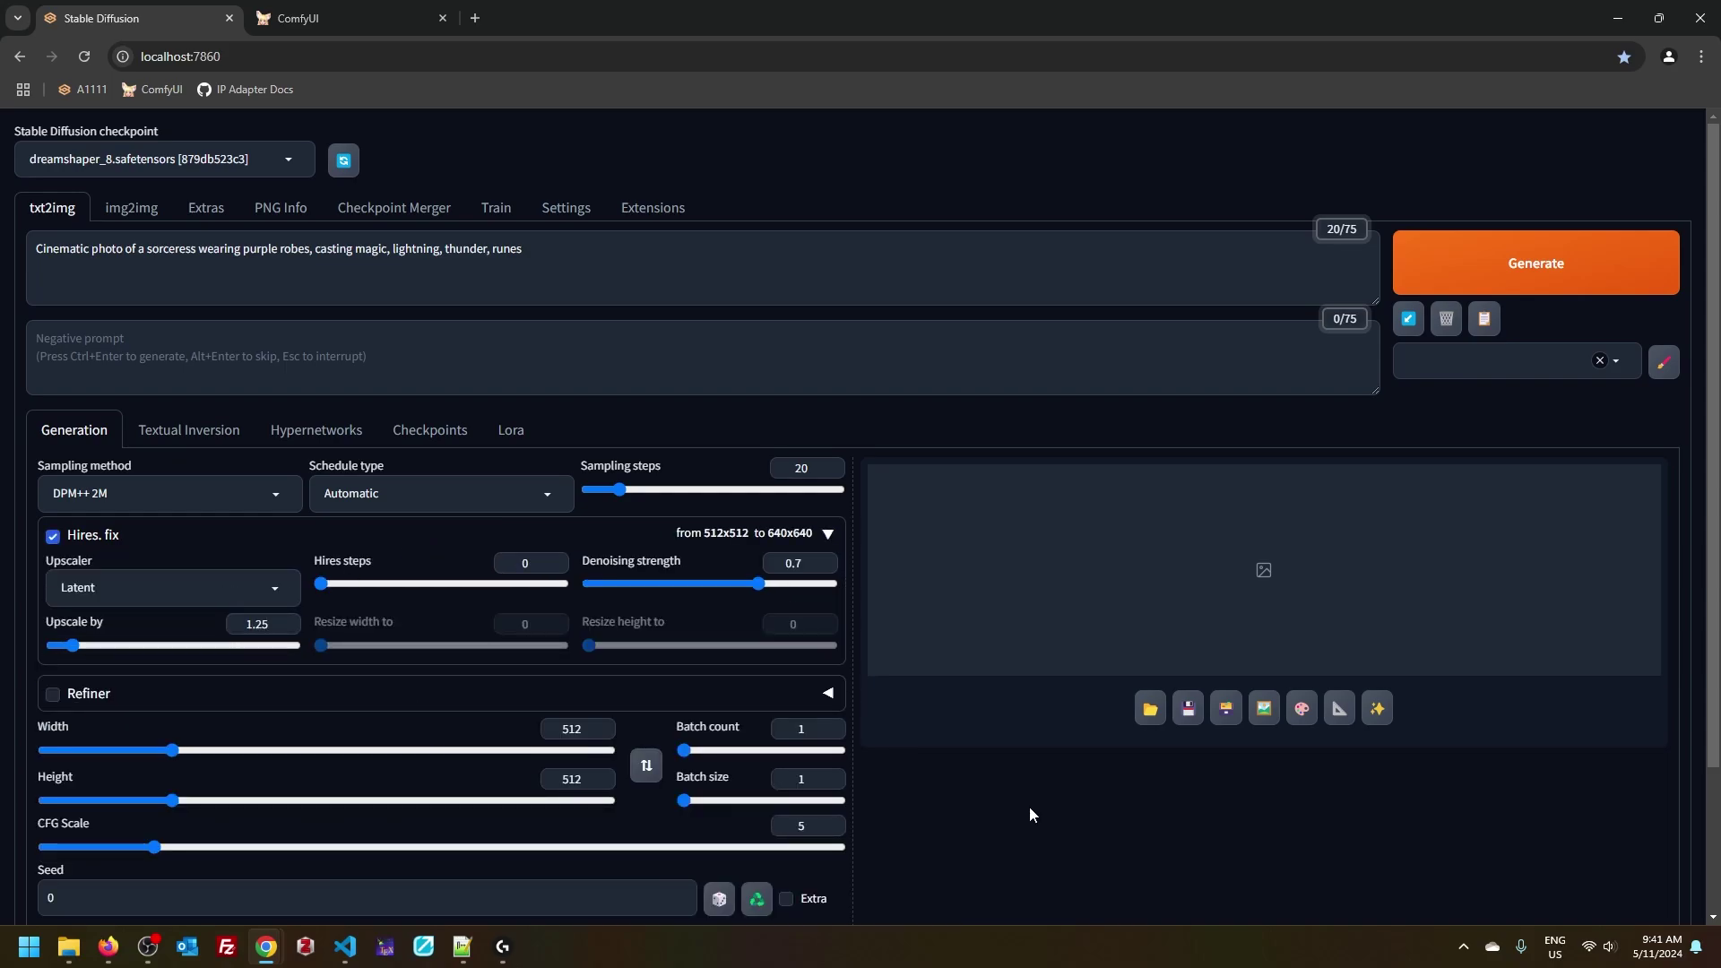
Step: Generate the lightning-casting sorceress image (seed 0, 5.3 s), then highlight 'purple' in the prompt
{"action": "key", "text": "ctrl+Return"}
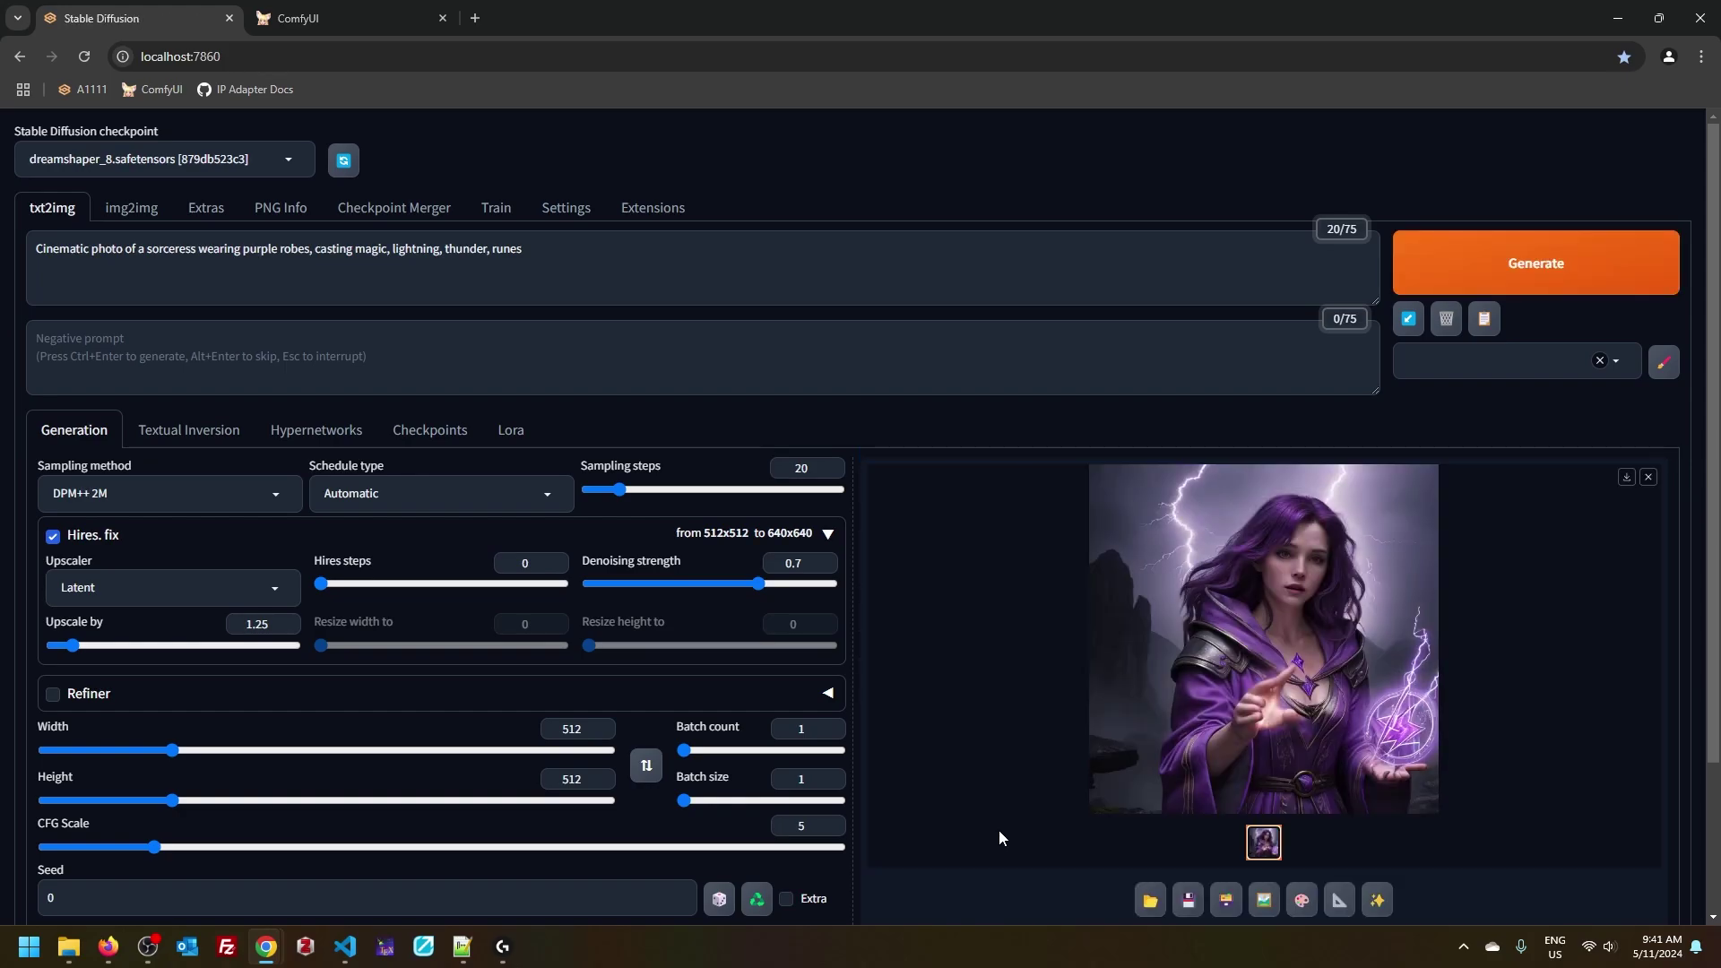
{"action": "double_click", "coordinate": [262, 248]}
{"action": "left_click", "coordinate": [268, 250]}
{"action": "left_click", "coordinate": [986, 409]}
Step: Enable ControlNet Unit 0 with control type IP-Adapter and model ip-adapter-plus-face_sd15
{"action": "scroll", "coordinate": [932, 627], "scroll_direction": "down", "scroll_amount": 2}
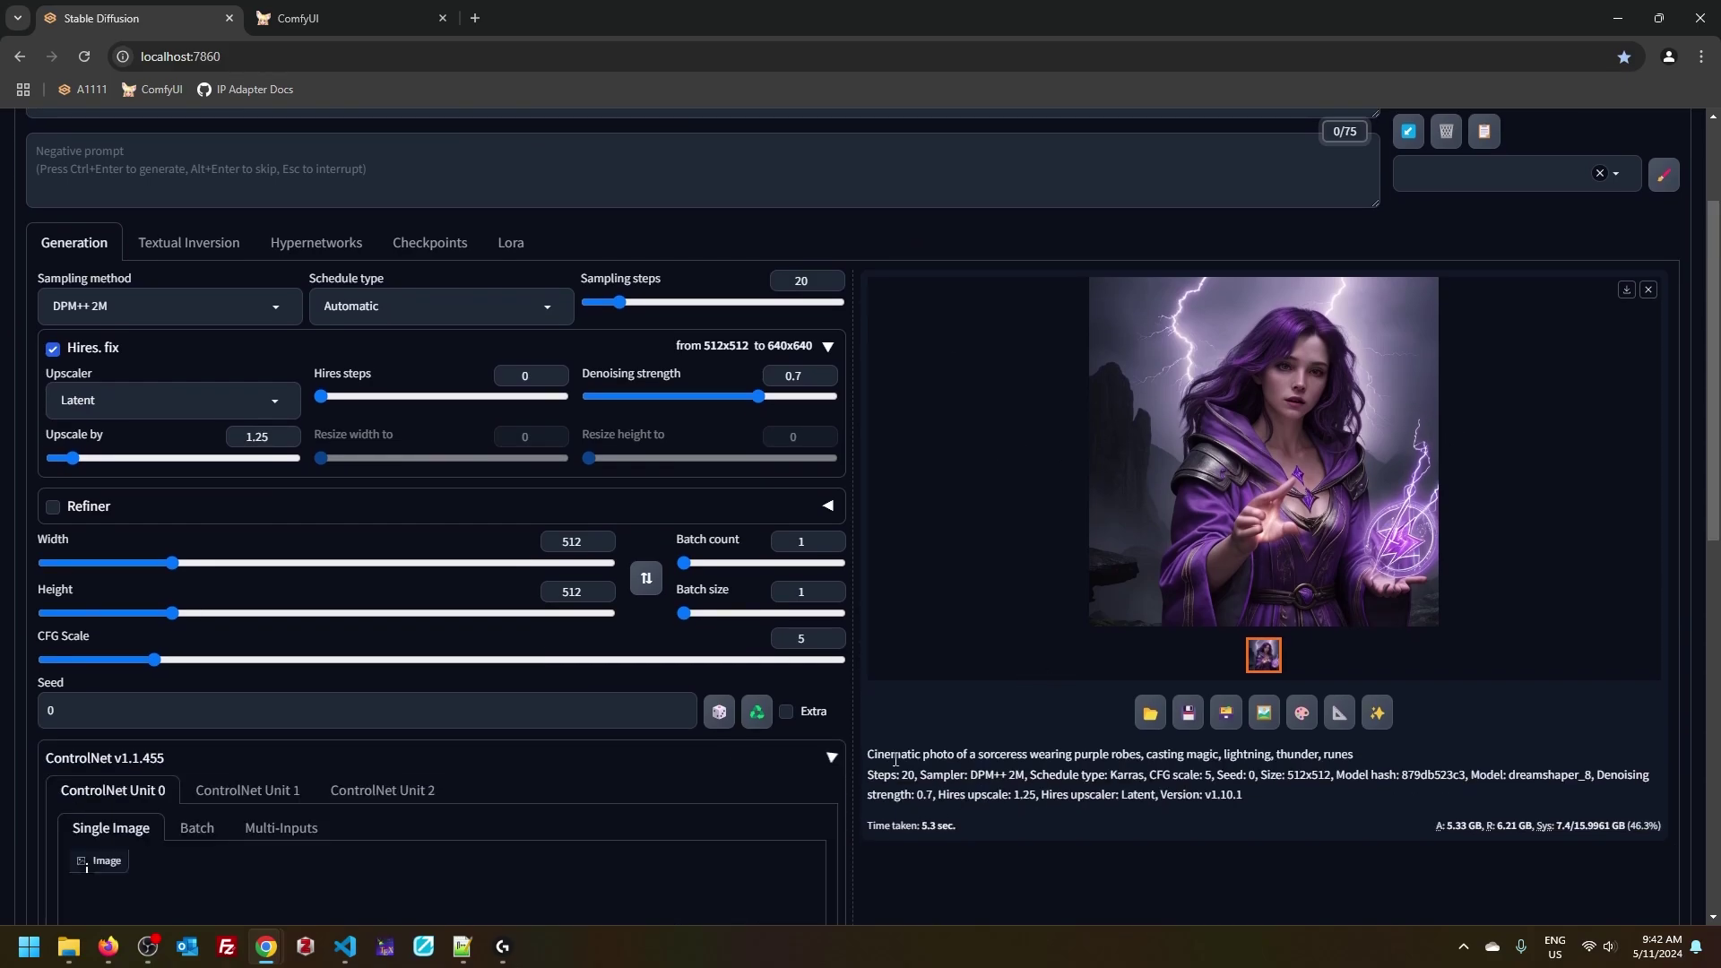
{"action": "scroll", "coordinate": [933, 758], "scroll_direction": "down", "scroll_amount": 4}
{"action": "left_click", "coordinate": [65, 776]}
{"action": "scroll", "coordinate": [283, 537], "scroll_direction": "down", "scroll_amount": 4}
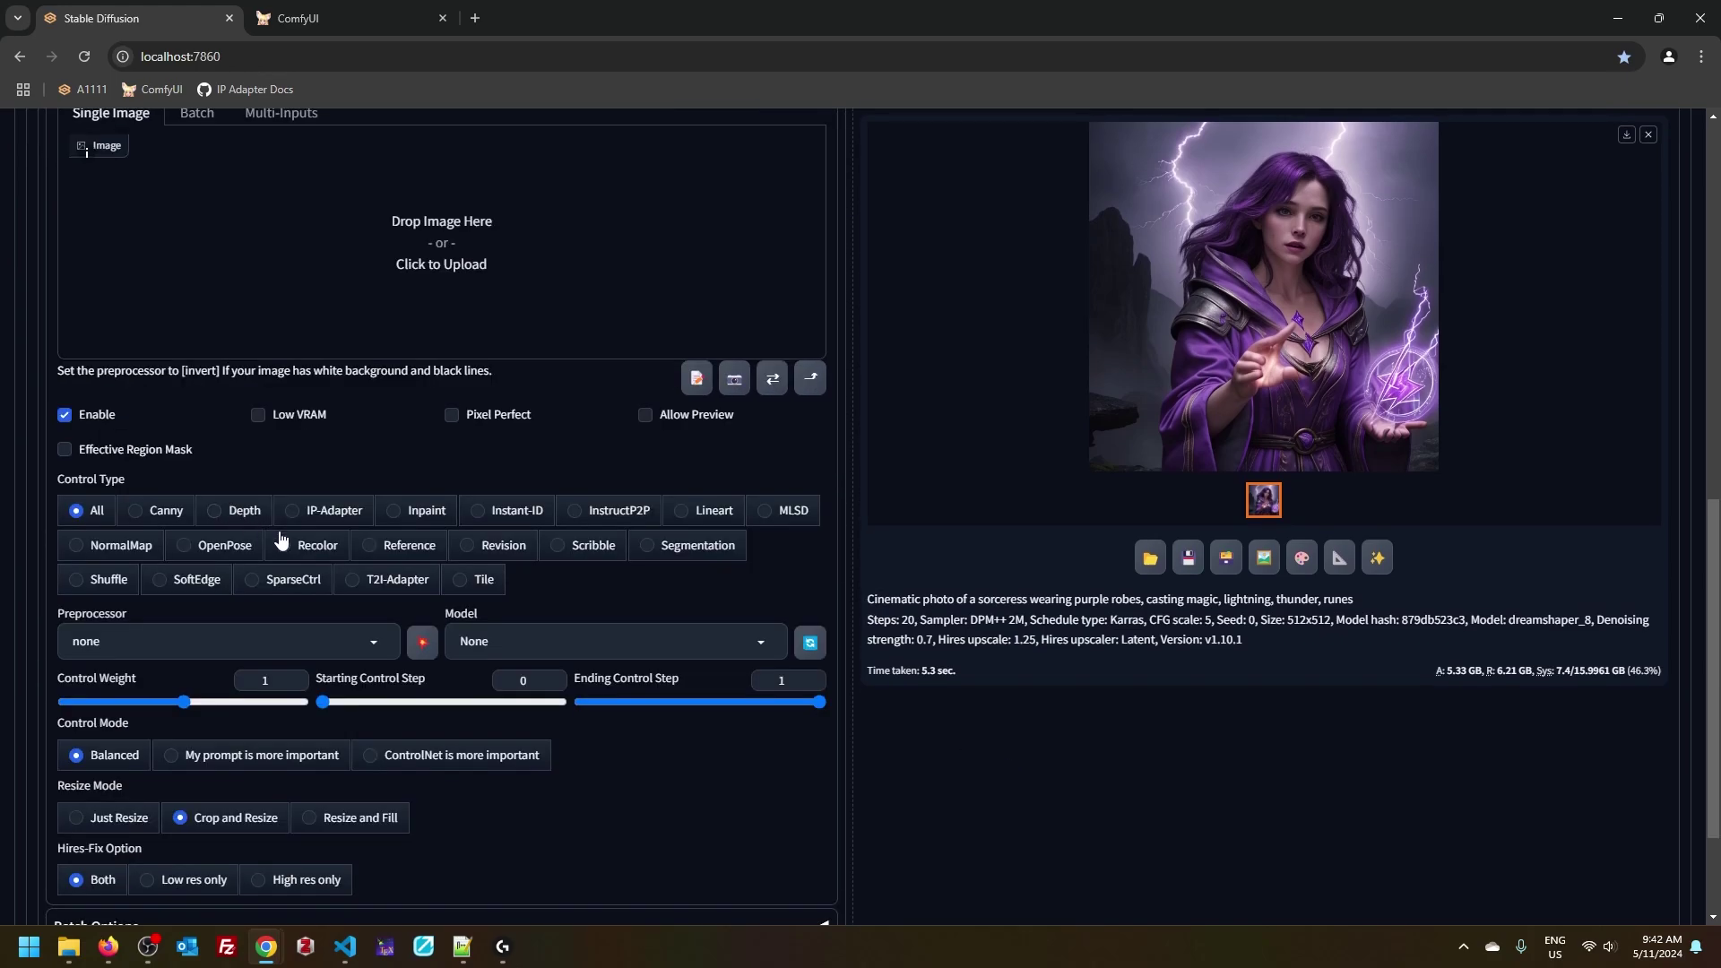
{"action": "left_click", "coordinate": [293, 511]}
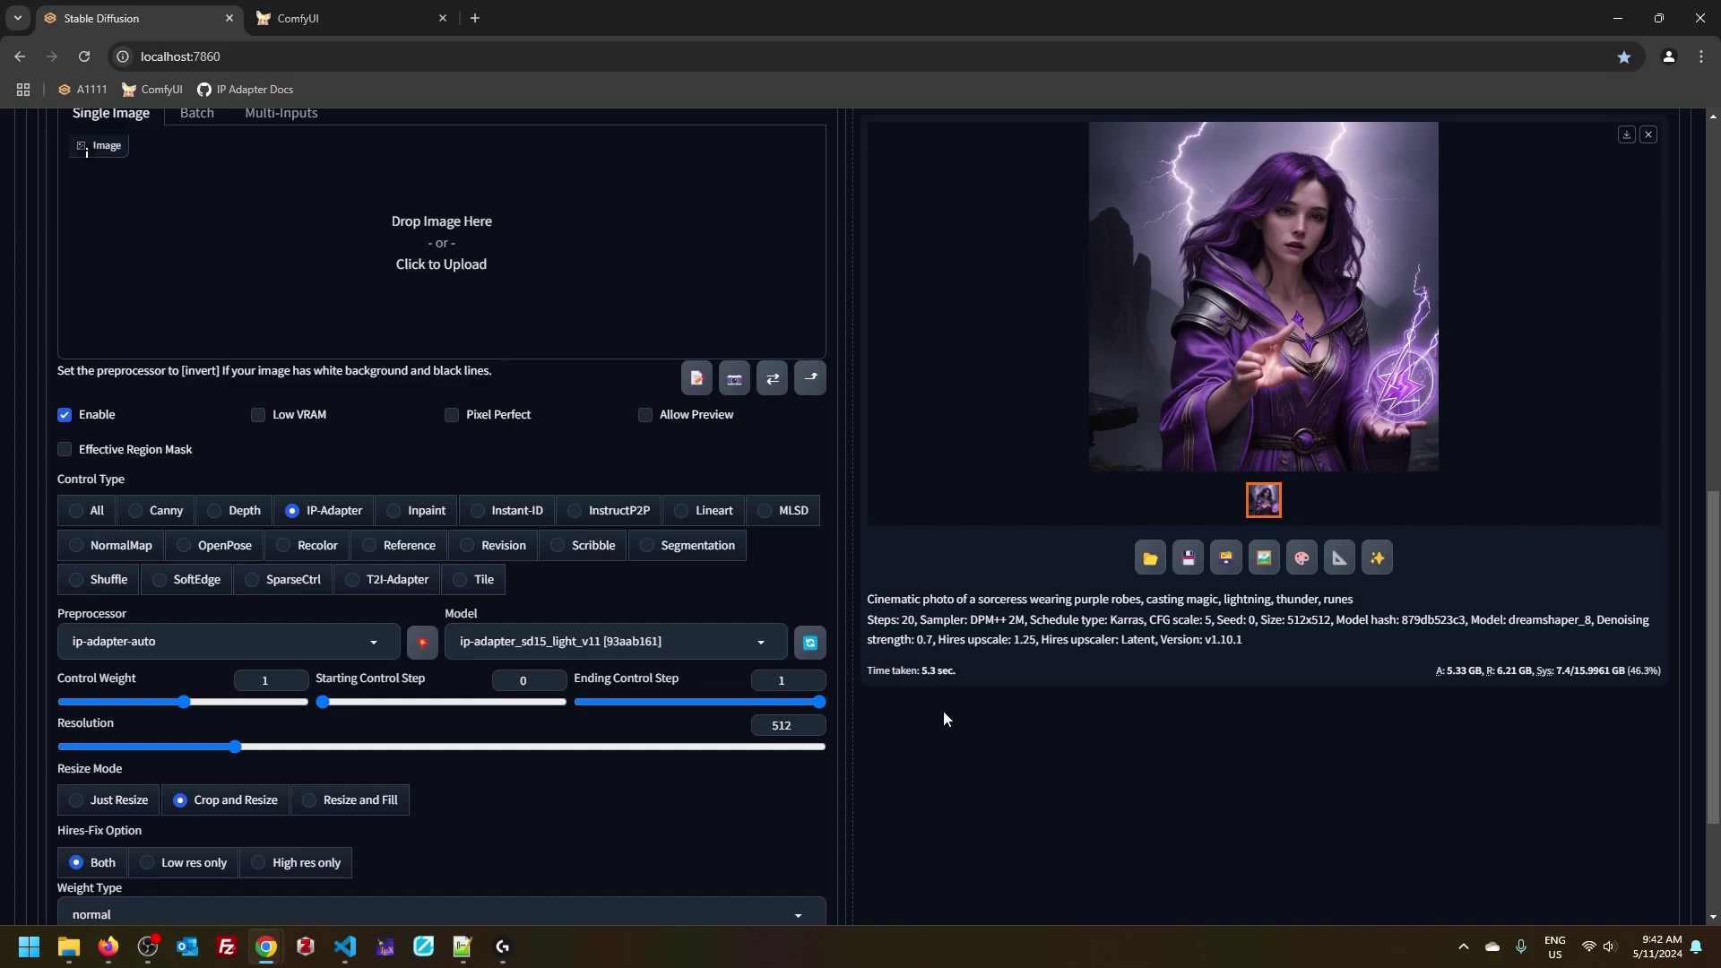
{"action": "scroll", "coordinate": [948, 740], "scroll_direction": "up", "scroll_amount": 10}
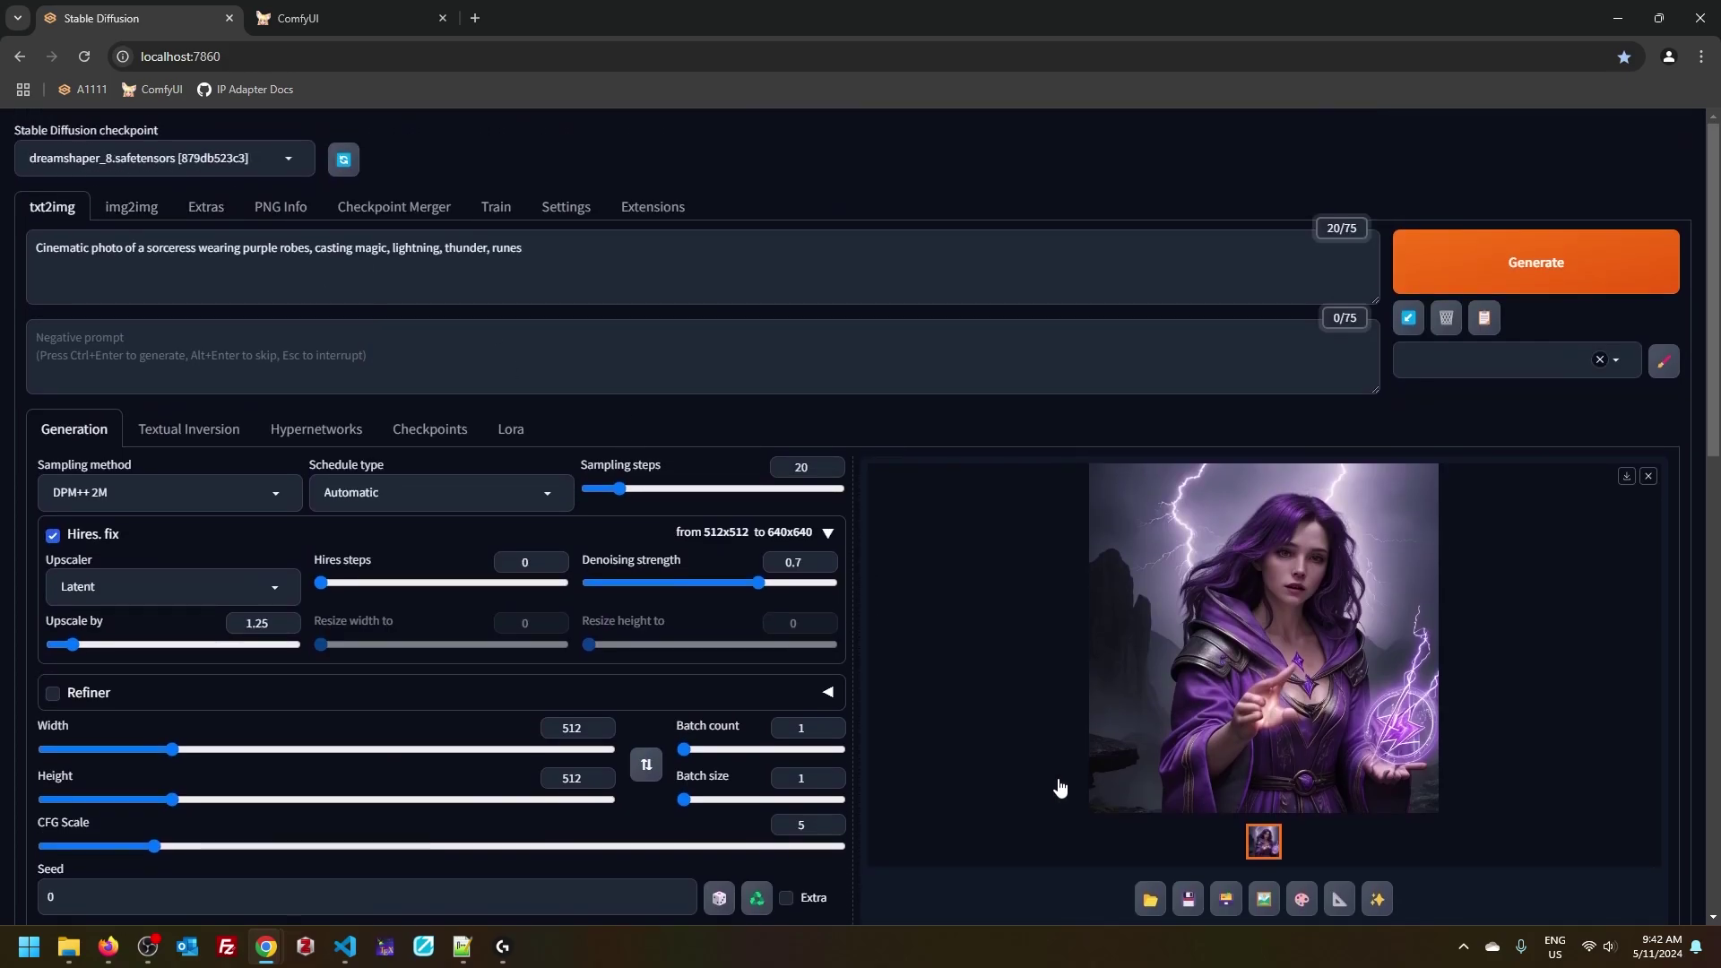
{"action": "scroll", "coordinate": [1067, 771], "scroll_direction": "down", "scroll_amount": 10}
{"action": "left_click", "coordinate": [718, 426]}
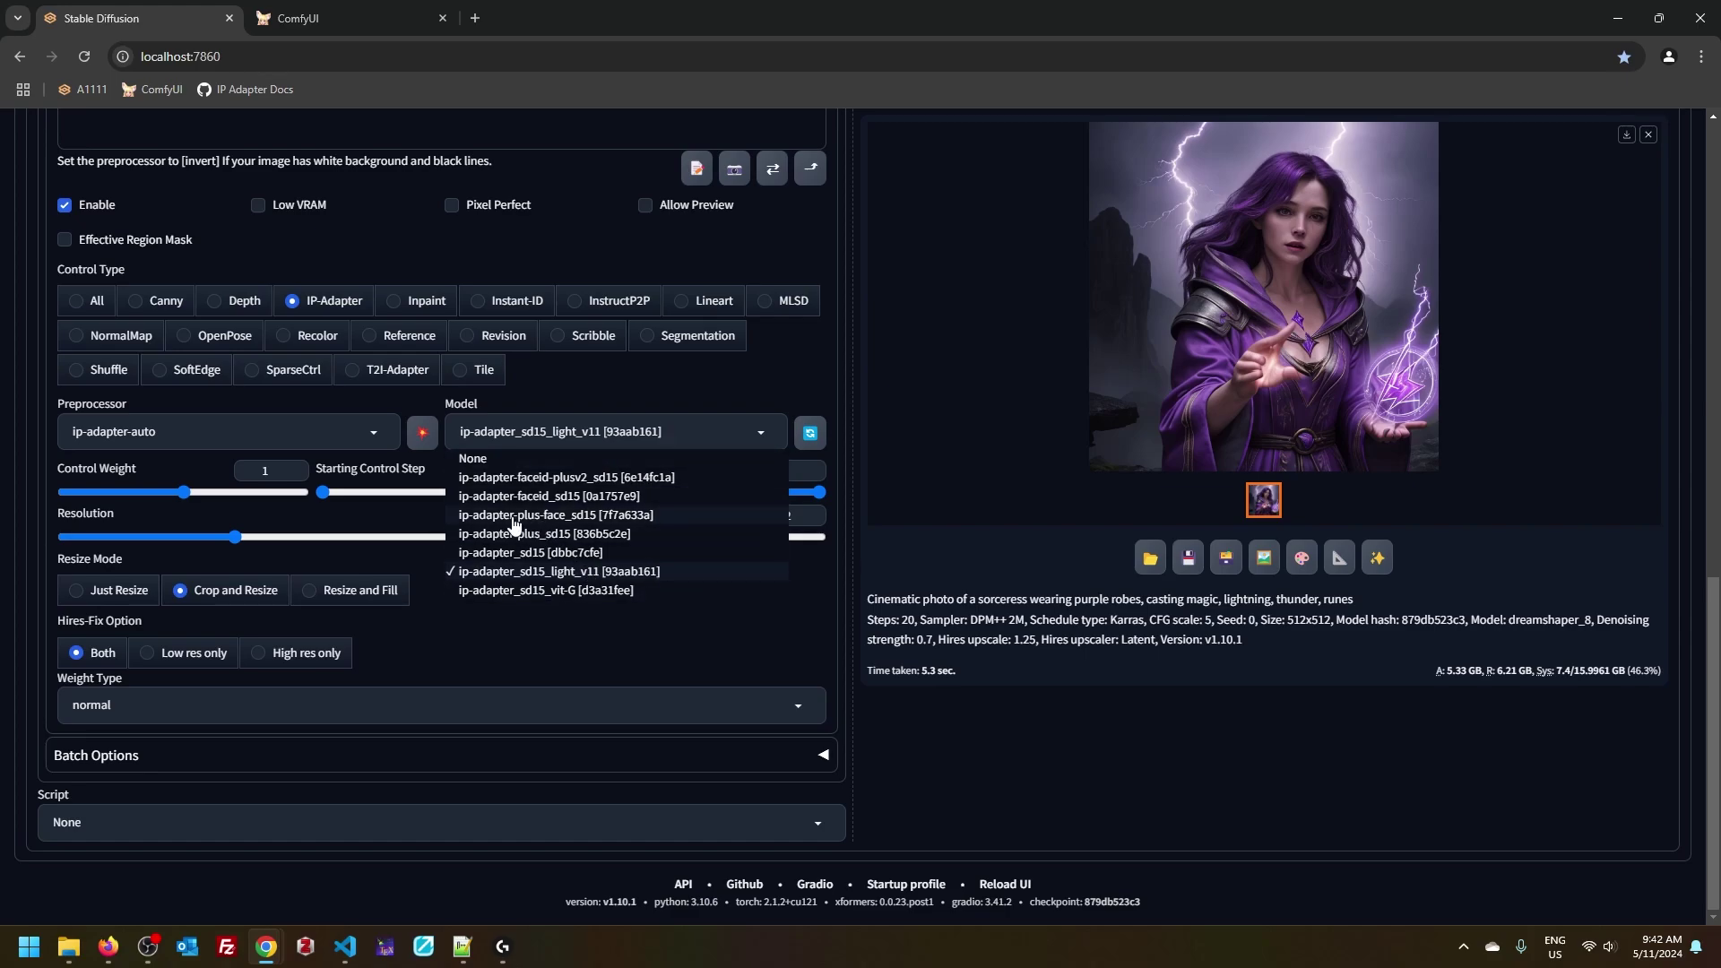
{"action": "left_click", "coordinate": [678, 522]}
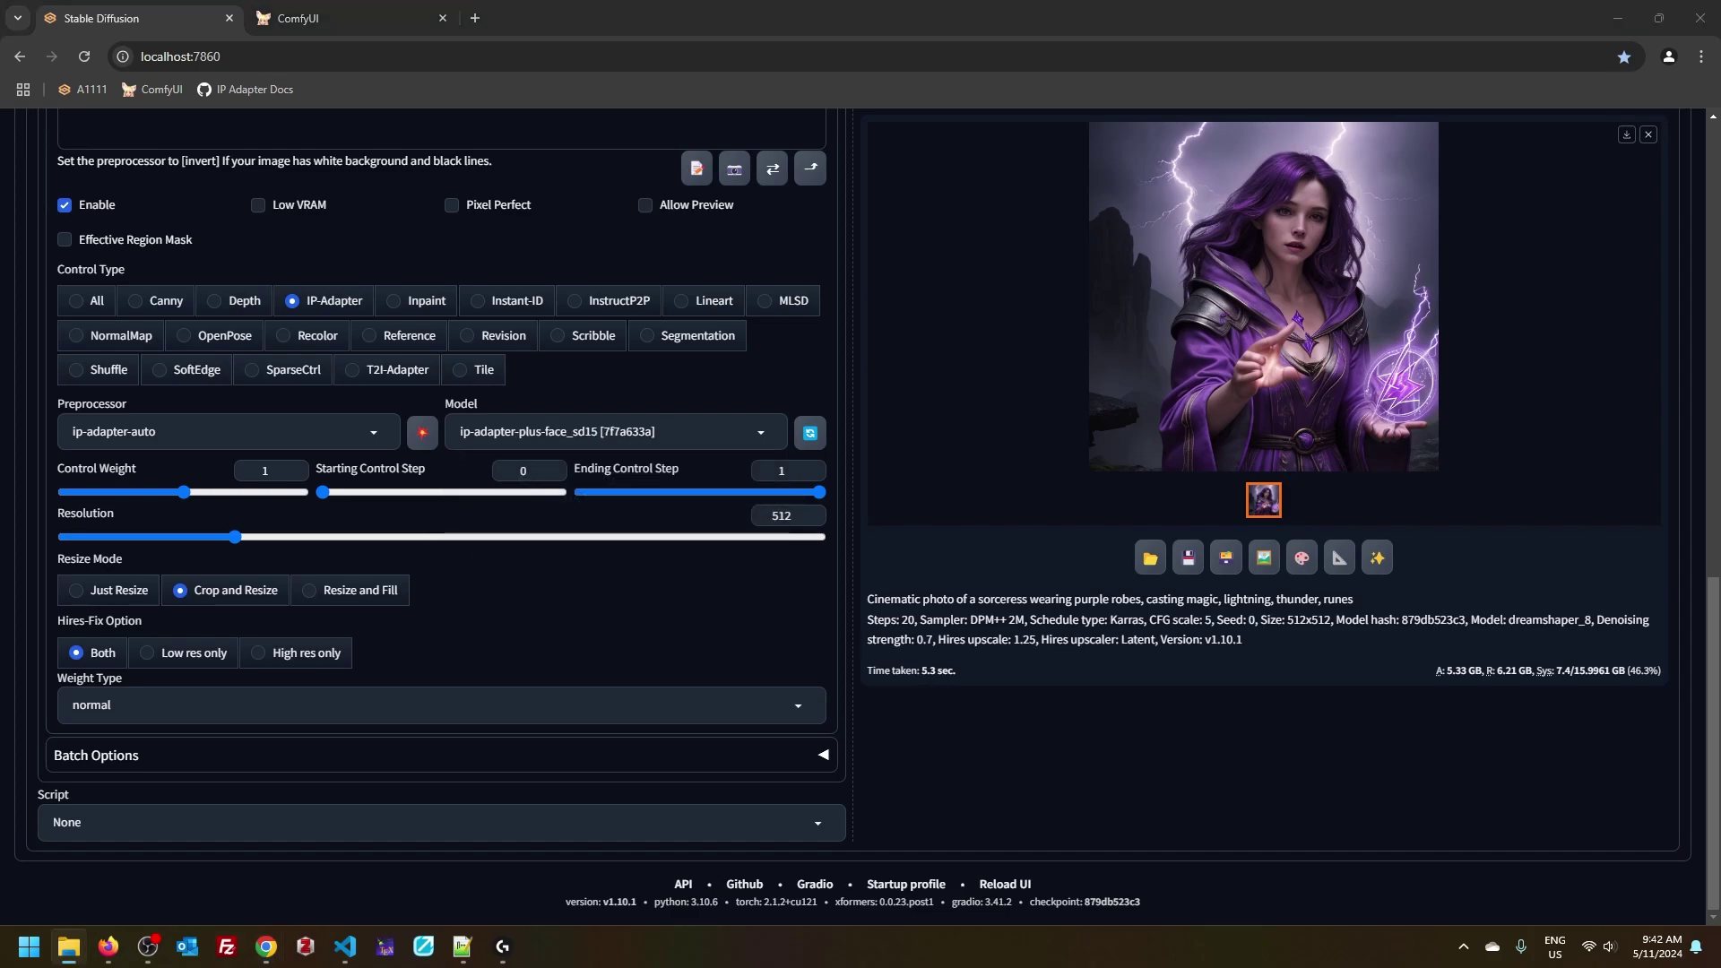
{"action": "scroll", "coordinate": [1011, 766], "scroll_direction": "up", "scroll_amount": 6}
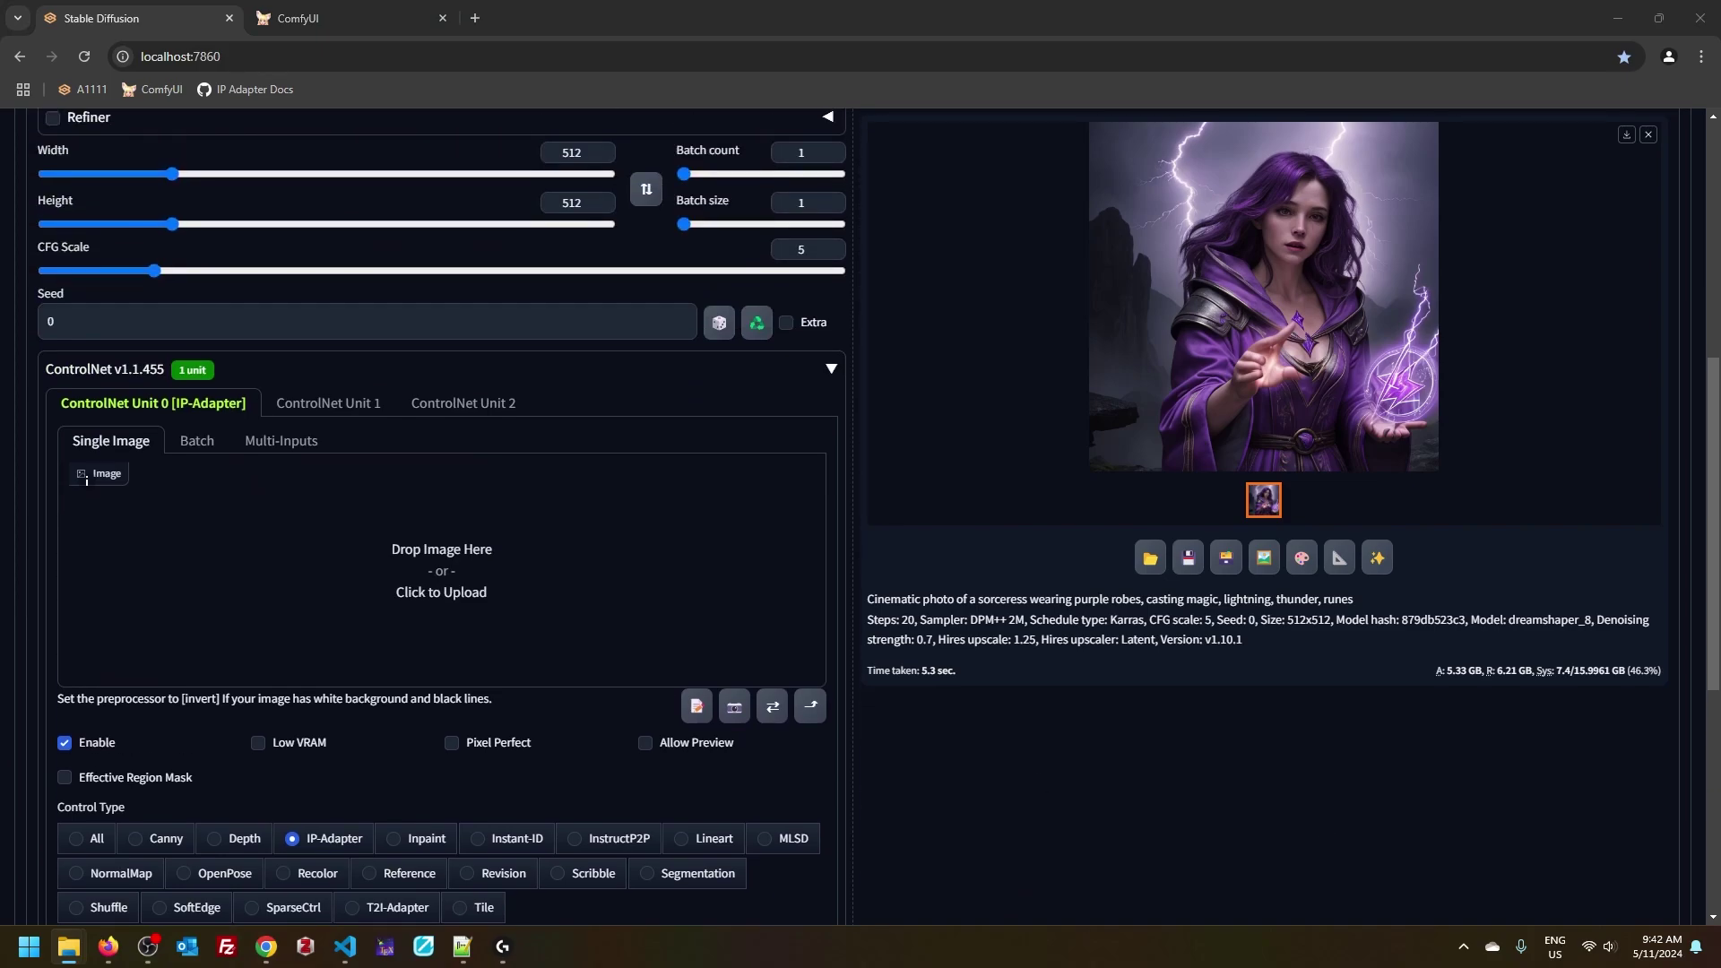
Step: Drop the red-haired woman's photo into the ControlNet image box, leaving the preprocessor on ip-adapter-auto
{"action": "left_click_drag", "start_coordinate": [1720, 570], "coordinate": [440, 570]}
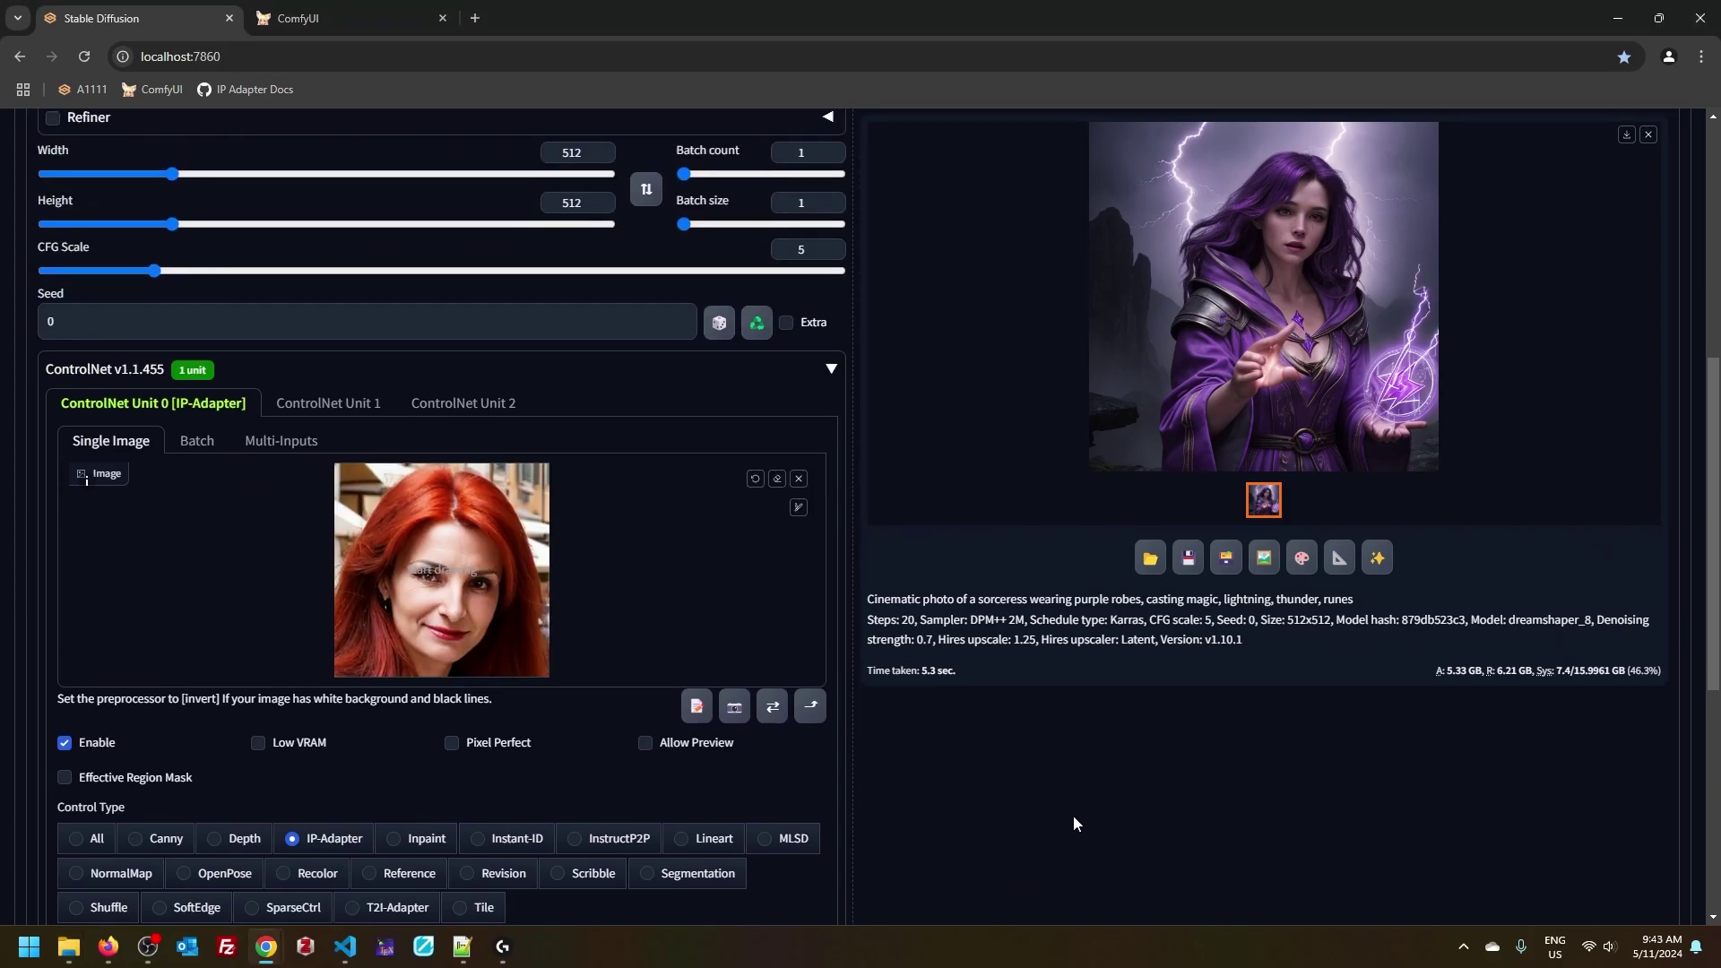
{"action": "scroll", "coordinate": [1073, 815], "scroll_direction": "down", "scroll_amount": 5}
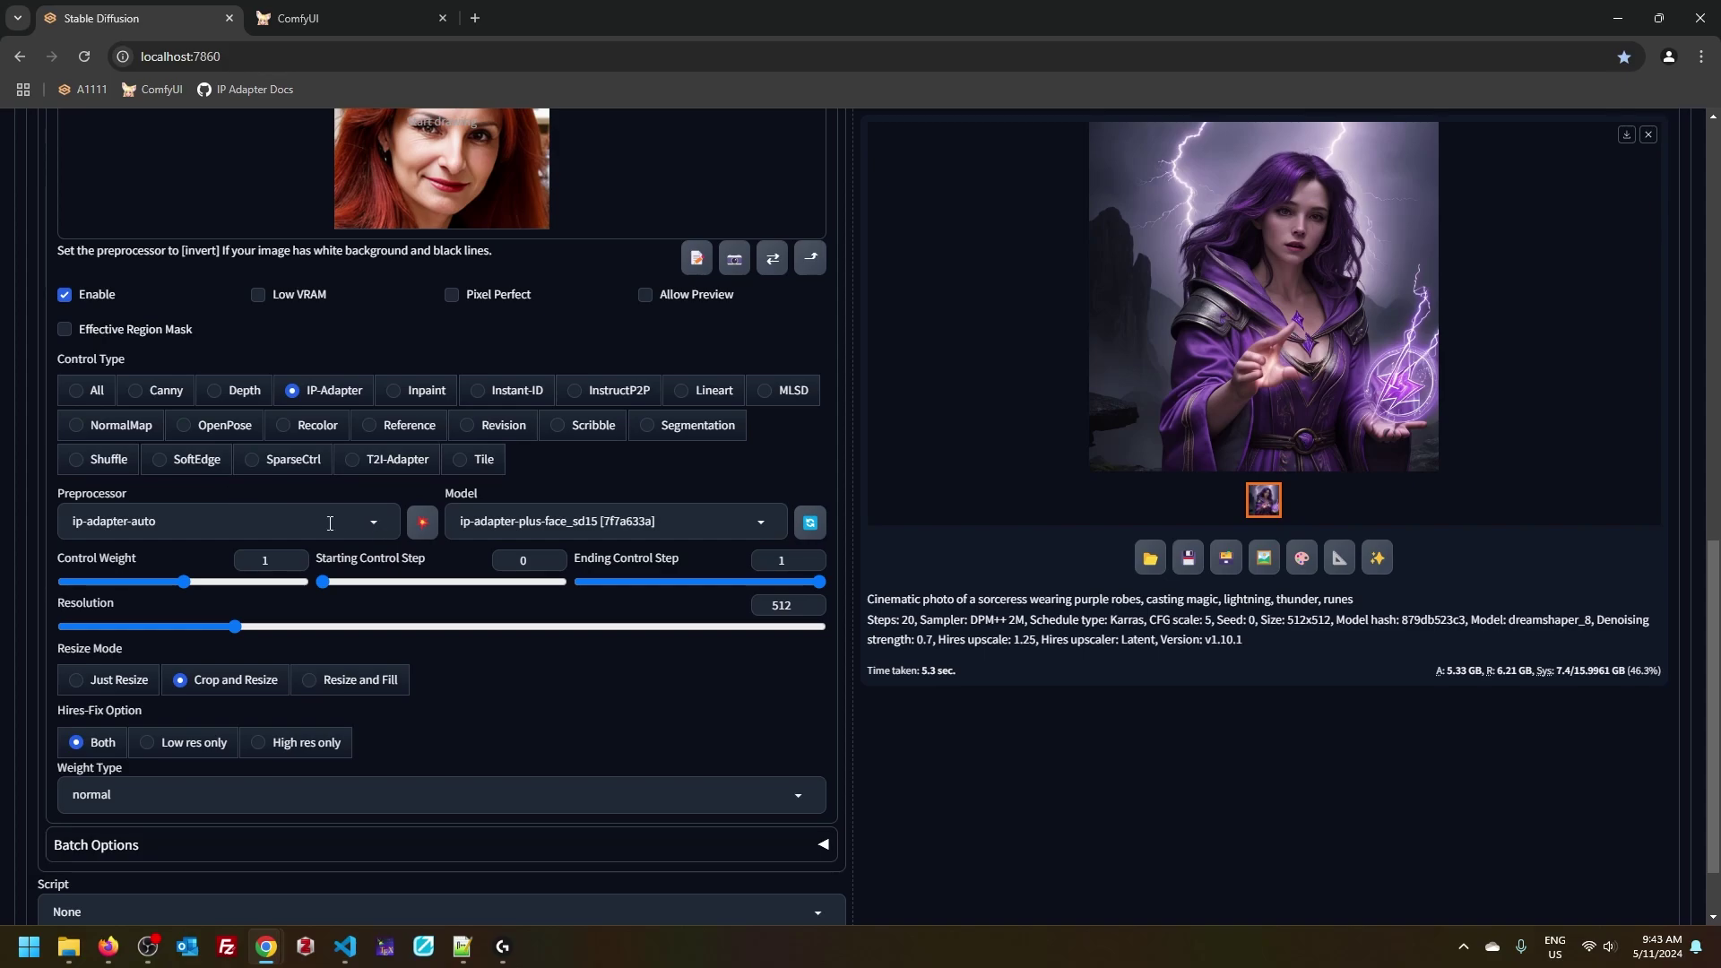
{"action": "left_click", "coordinate": [374, 524]}
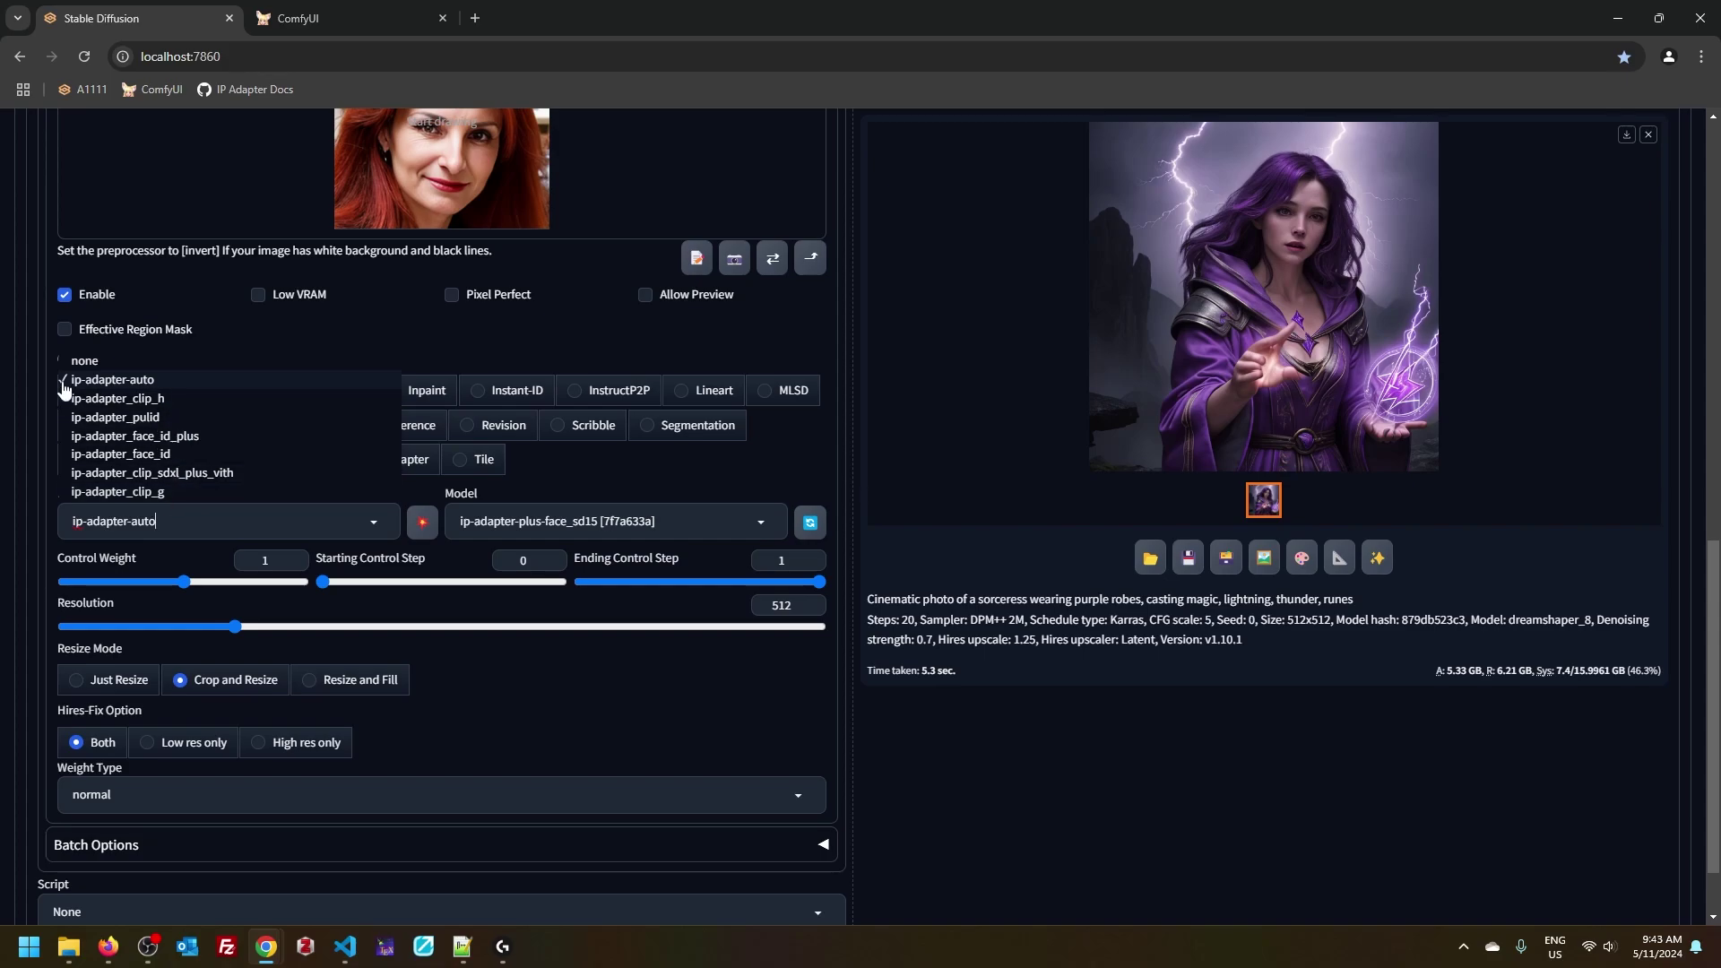
{"action": "left_click", "coordinate": [1032, 794]}
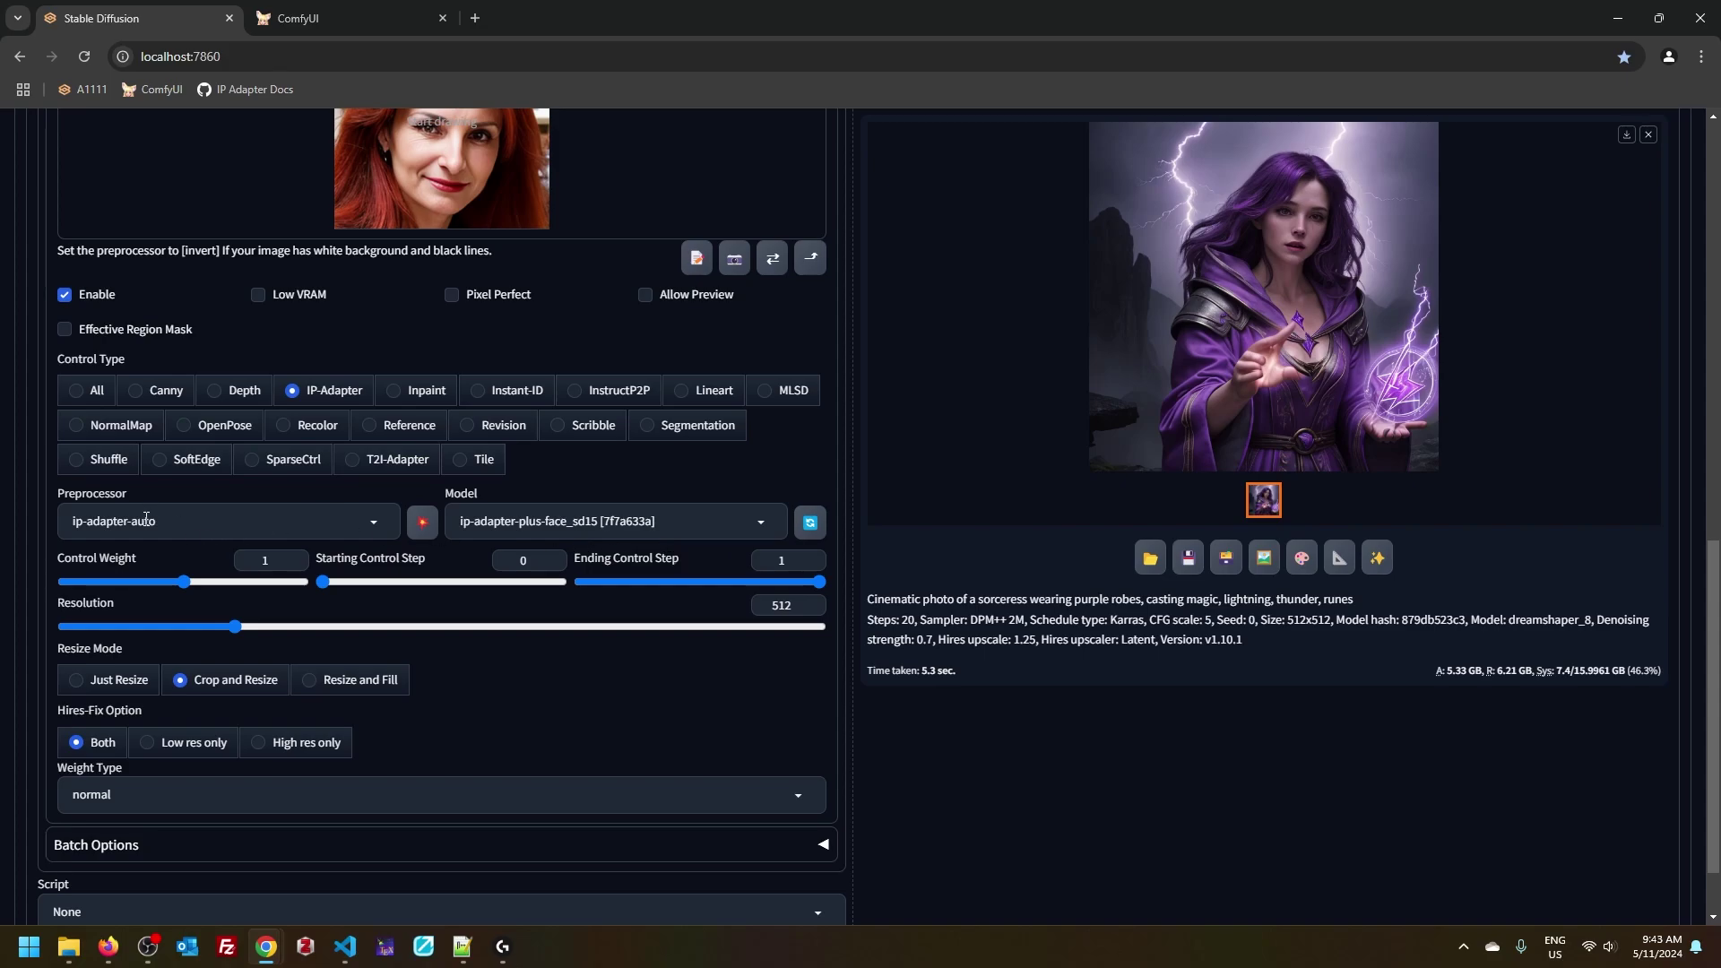
Step: Regenerate with the IP-Adapter unit active, producing a red-haired sorceress in 6.2 seconds
{"action": "scroll", "coordinate": [932, 794], "scroll_direction": "up", "scroll_amount": 4}
{"action": "scroll", "coordinate": [934, 803], "scroll_direction": "up", "scroll_amount": 5}
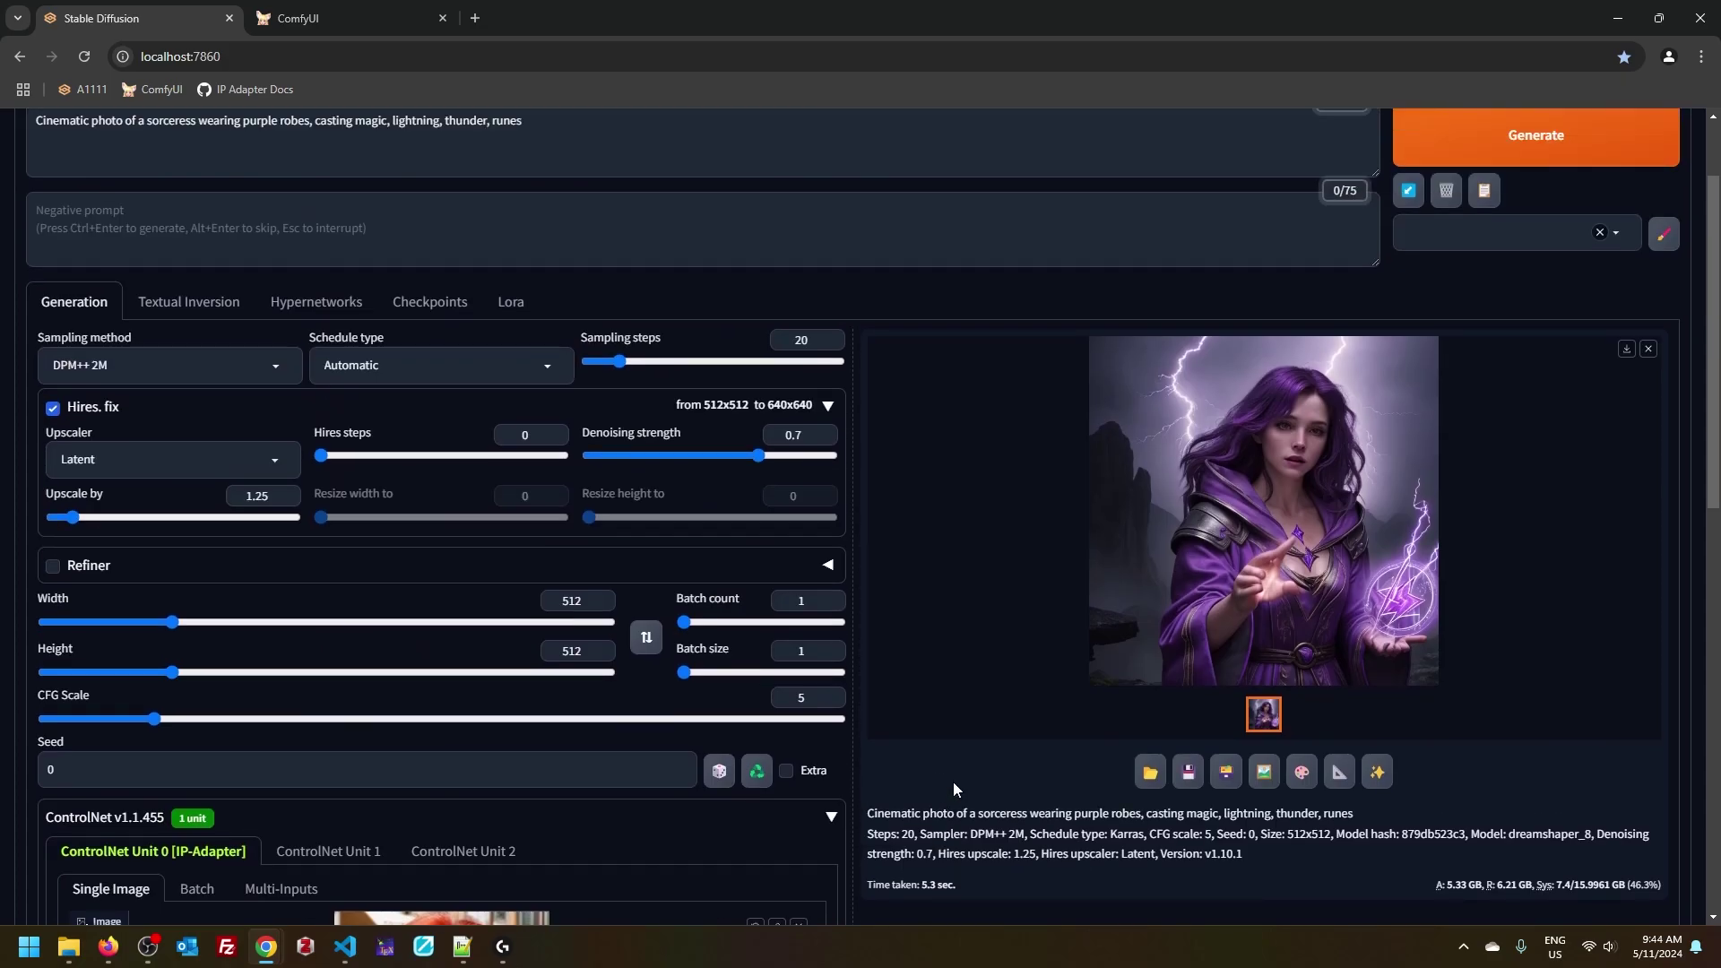
{"action": "key", "text": "ctrl+Return"}
{"action": "scroll", "coordinate": [637, 828], "scroll_direction": "down", "scroll_amount": 5}
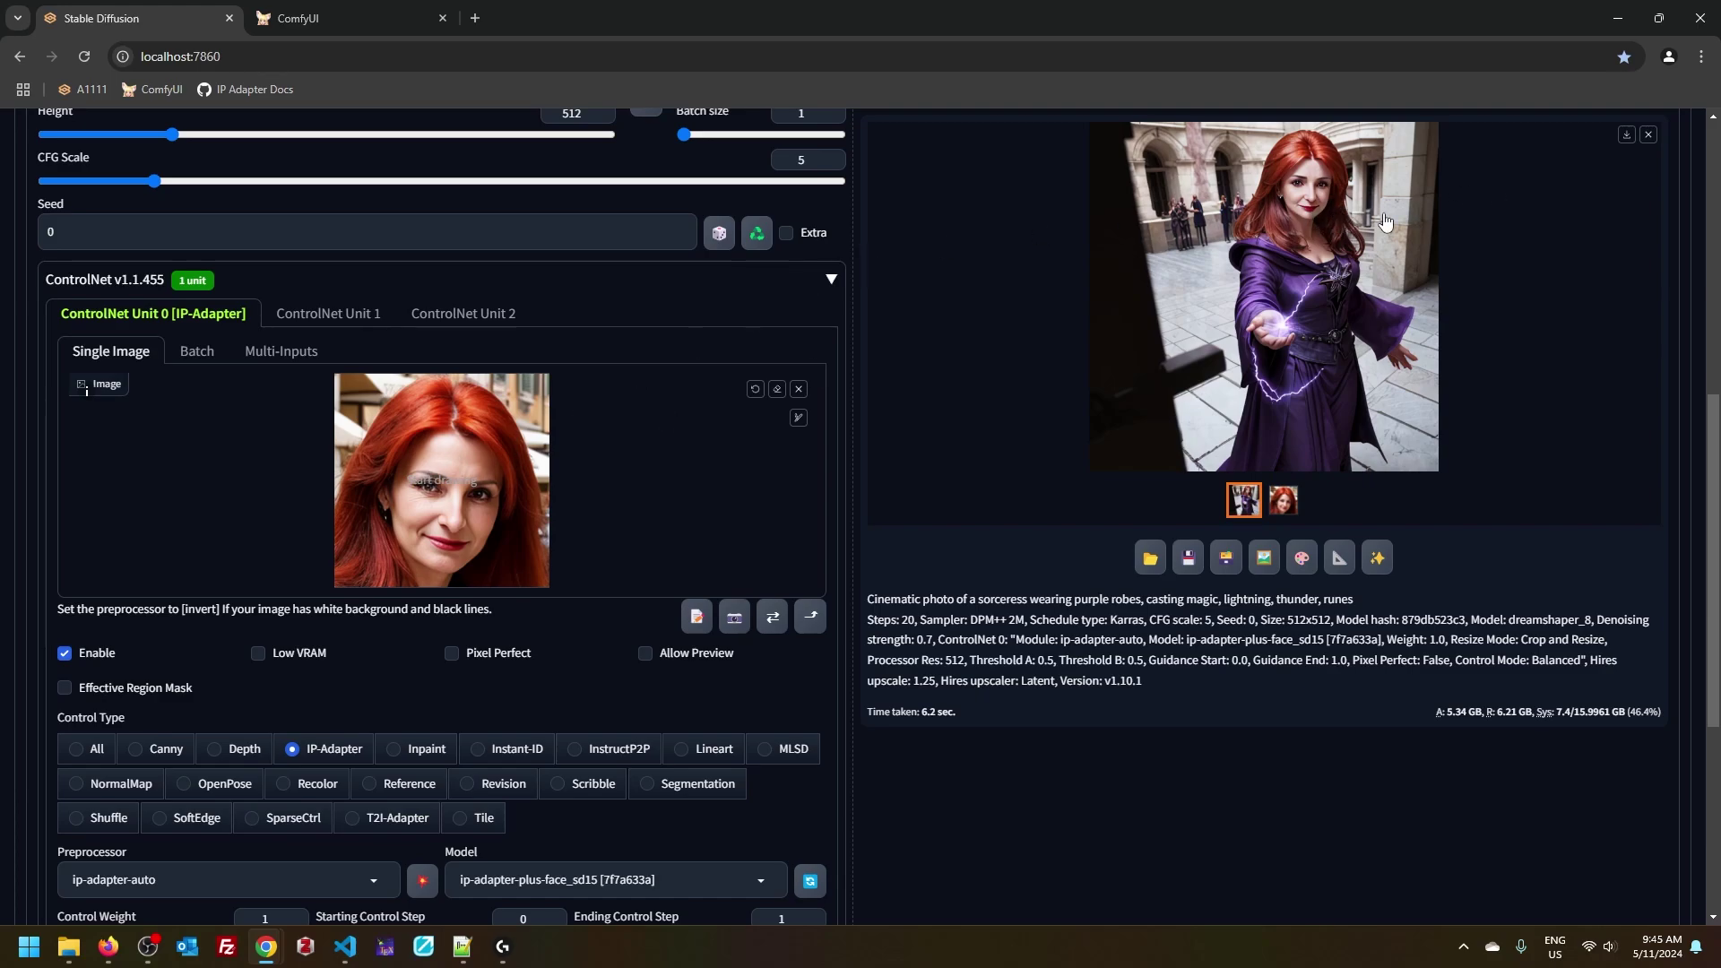
Step: Review the ControlNet unit settings and open the Weight Type list, leaving it on normal
{"action": "scroll", "coordinate": [950, 708], "scroll_direction": "up", "scroll_amount": 8}
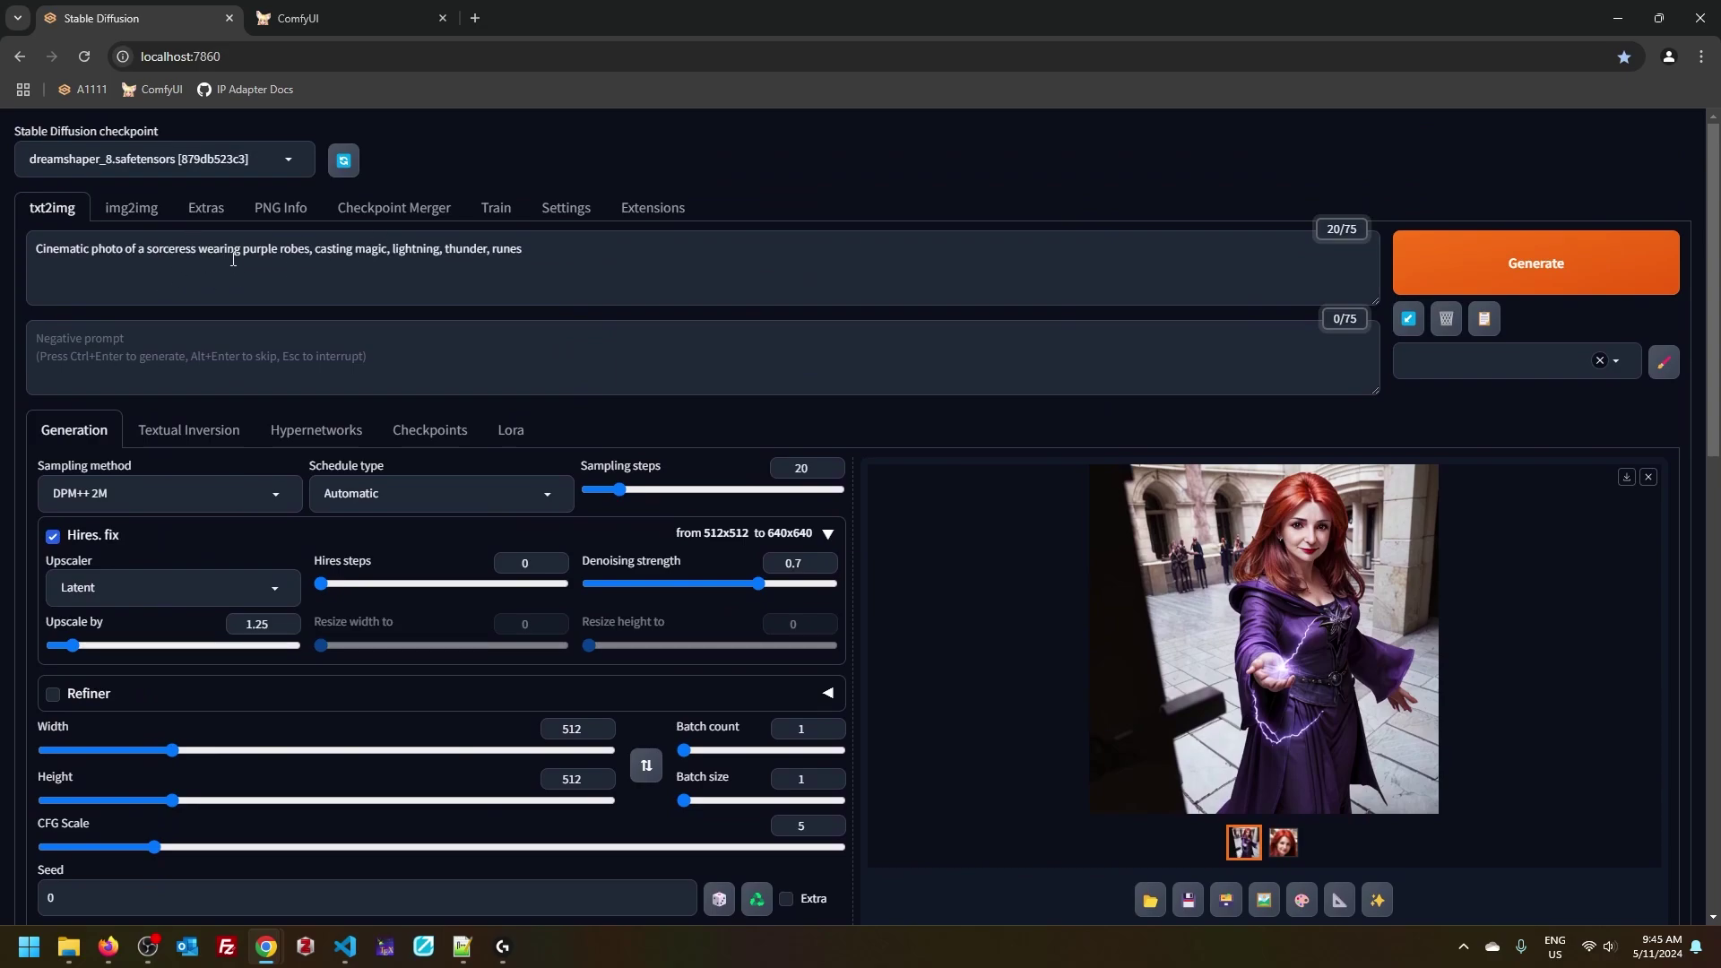
{"action": "scroll", "coordinate": [954, 674], "scroll_direction": "down", "scroll_amount": 3}
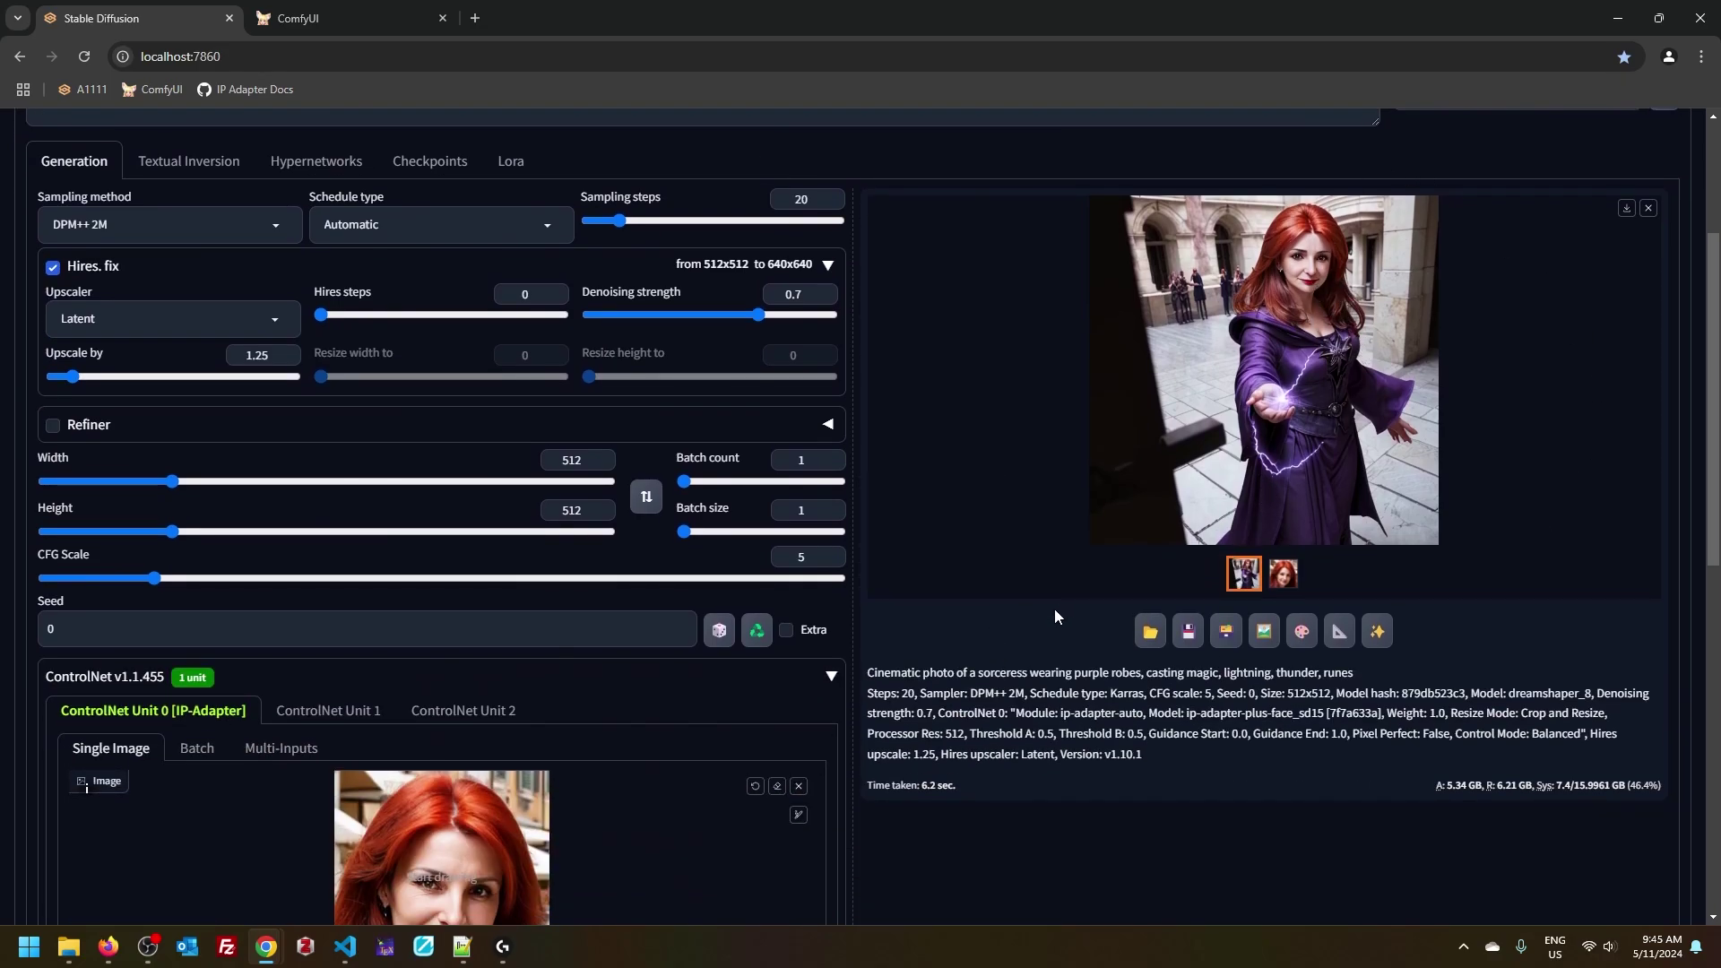
{"action": "scroll", "coordinate": [1048, 615], "scroll_direction": "down", "scroll_amount": 4}
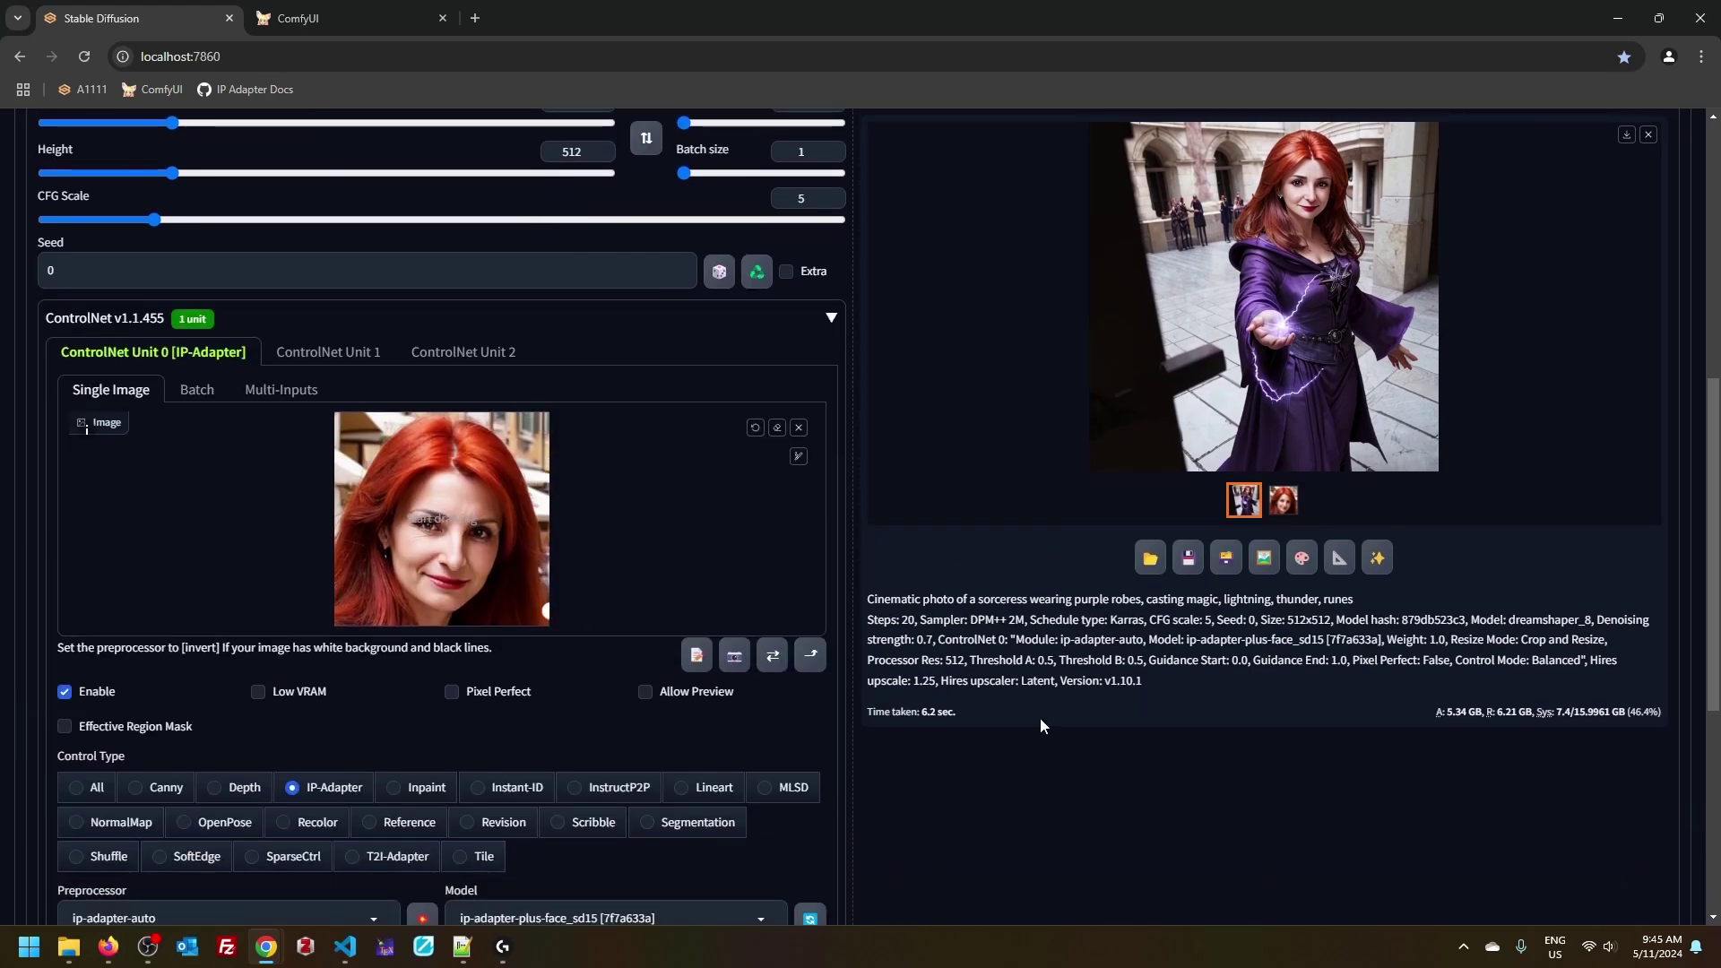
{"action": "scroll", "coordinate": [1040, 719], "scroll_direction": "down", "scroll_amount": 5}
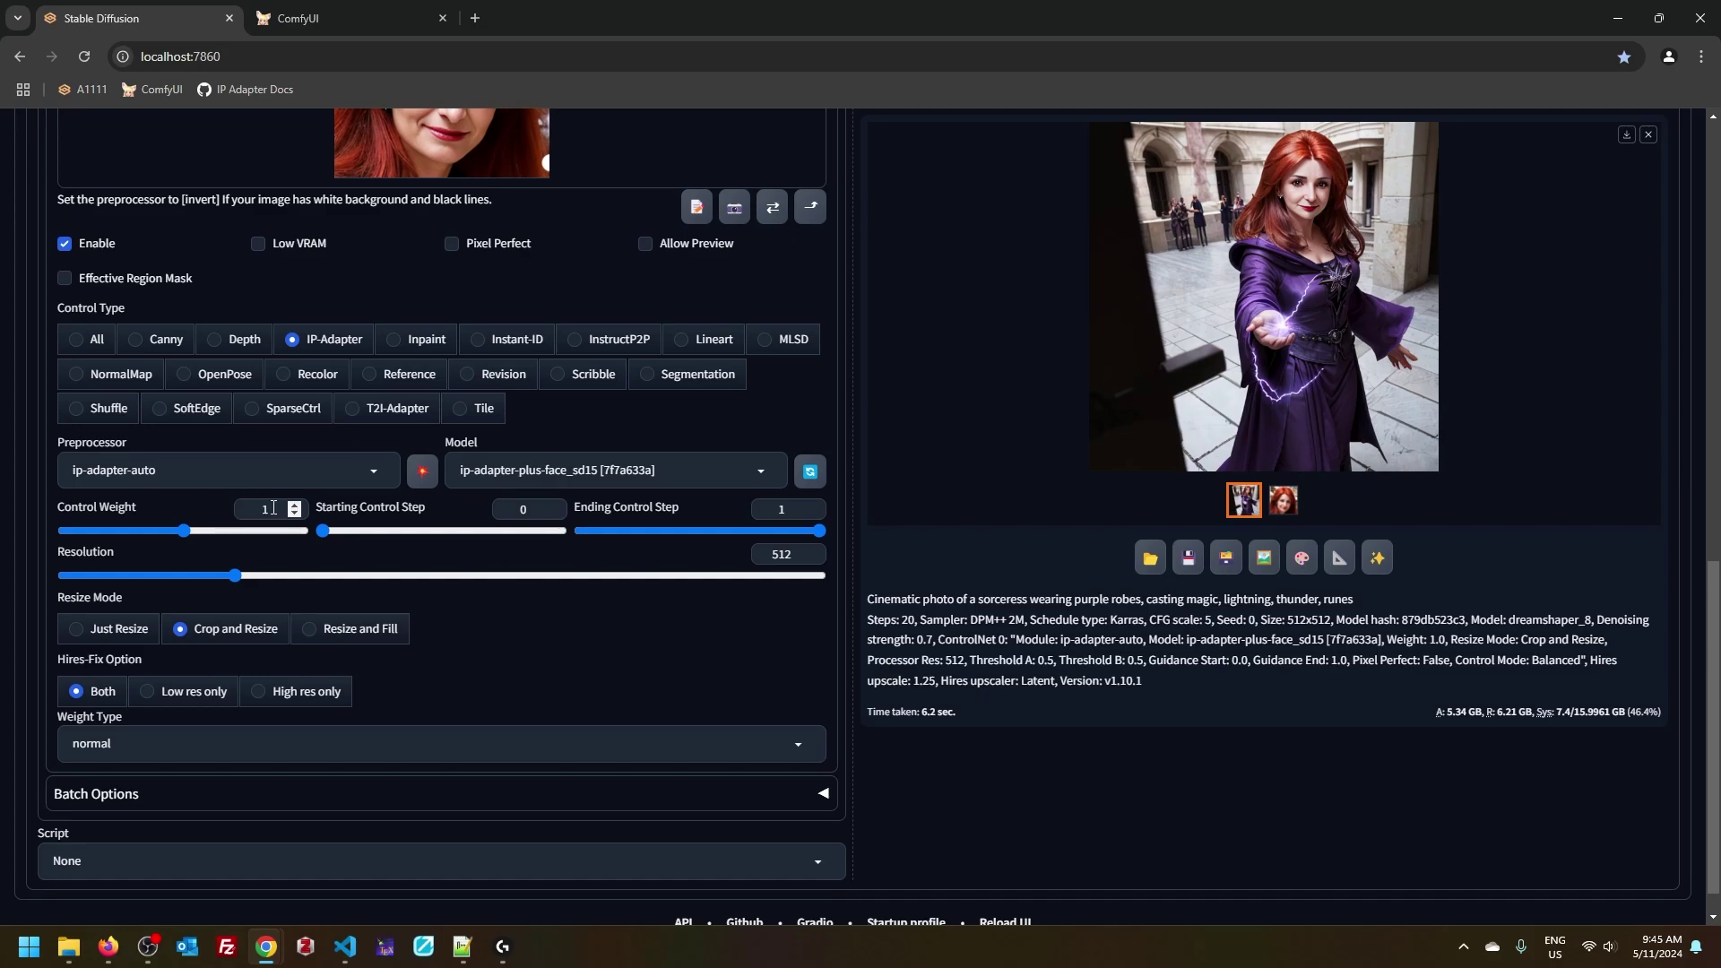
{"action": "scroll", "coordinate": [1052, 859], "scroll_direction": "up", "scroll_amount": 5}
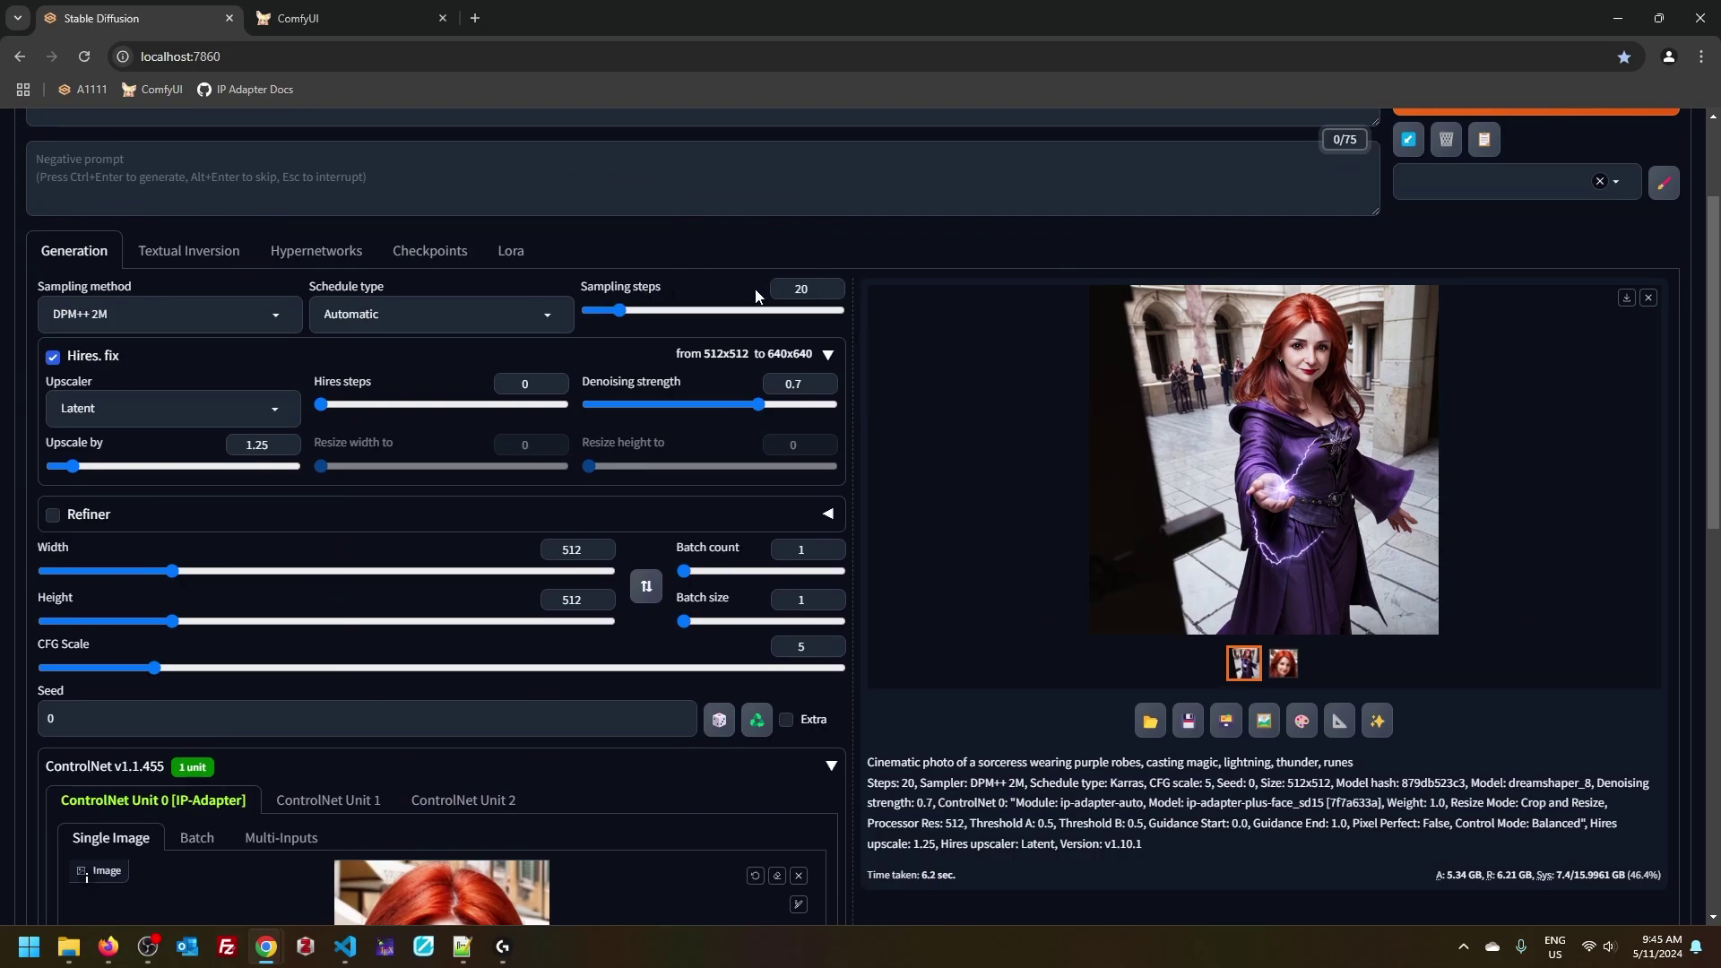
{"action": "scroll", "coordinate": [976, 789], "scroll_direction": "down", "scroll_amount": 9}
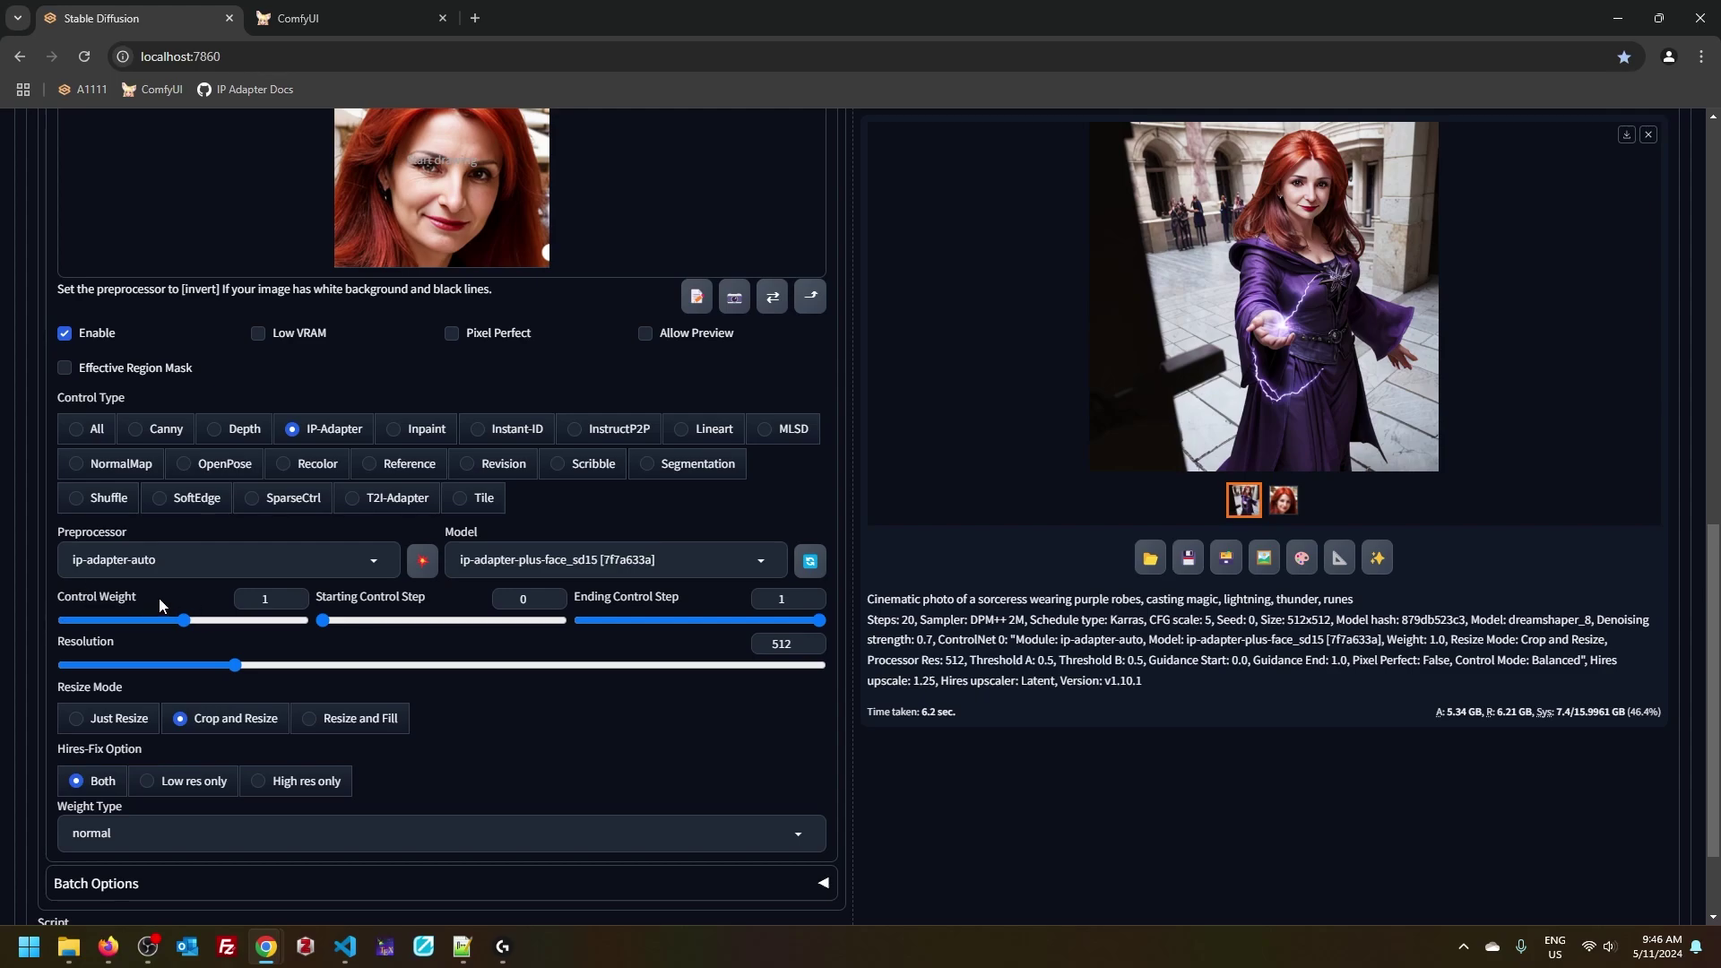
{"action": "scroll", "coordinate": [1031, 838], "scroll_direction": "down", "scroll_amount": 2}
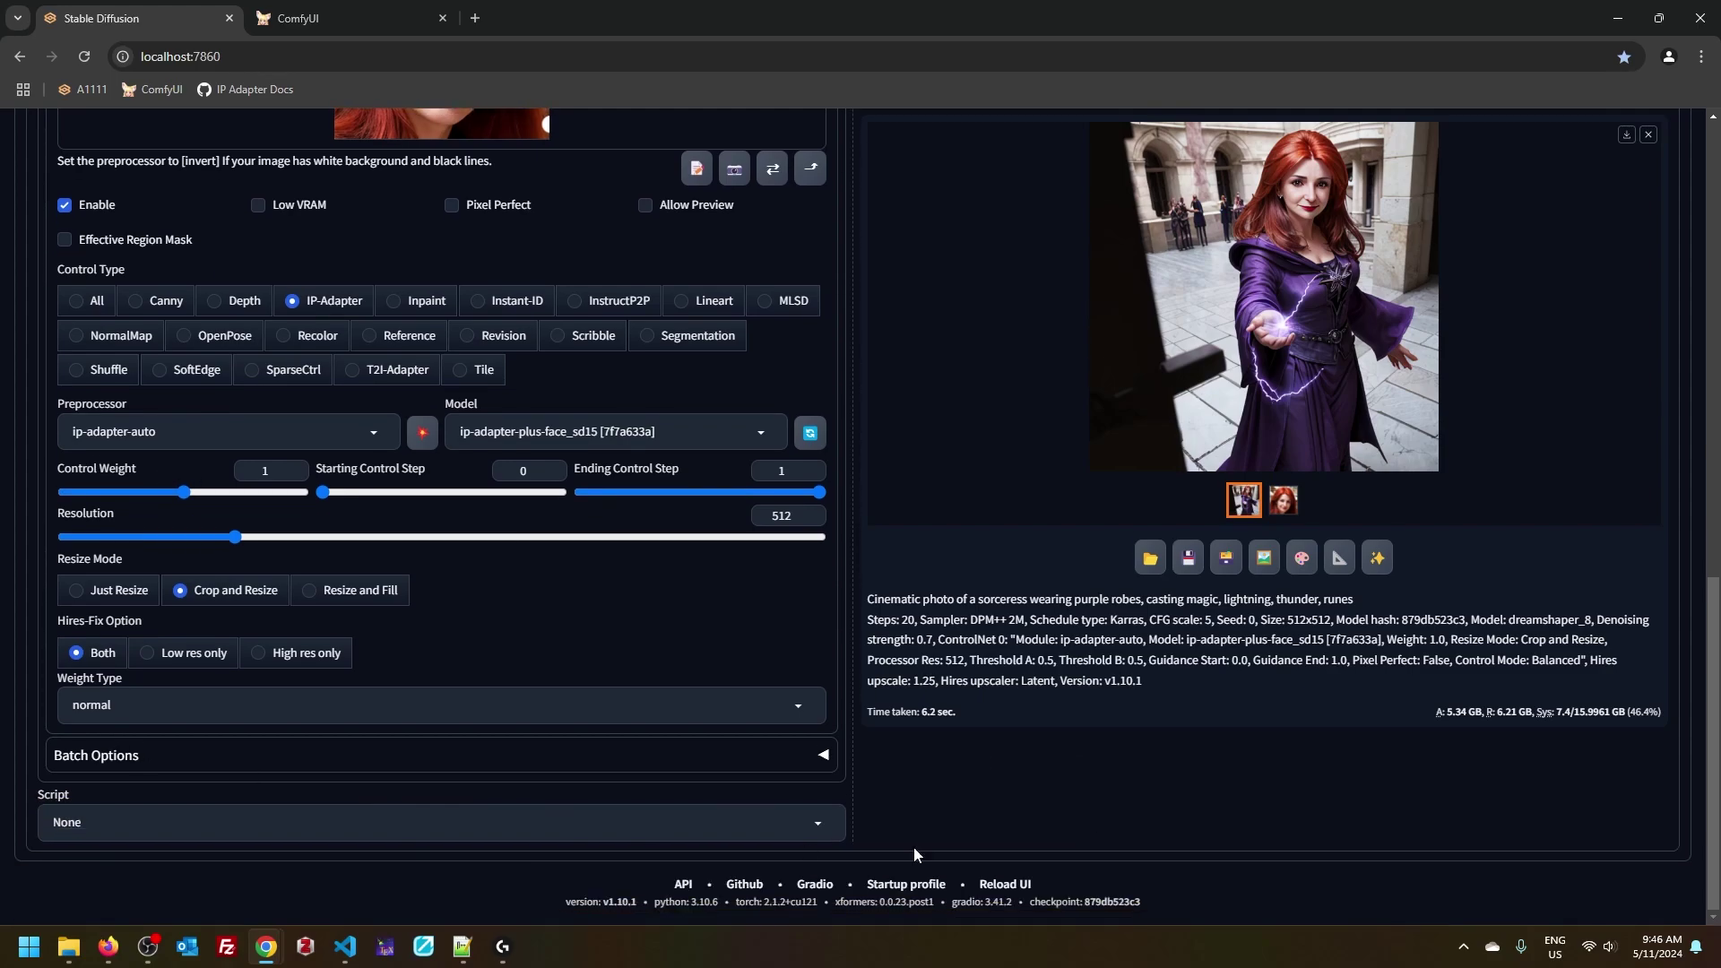
{"action": "left_click", "coordinate": [134, 705]}
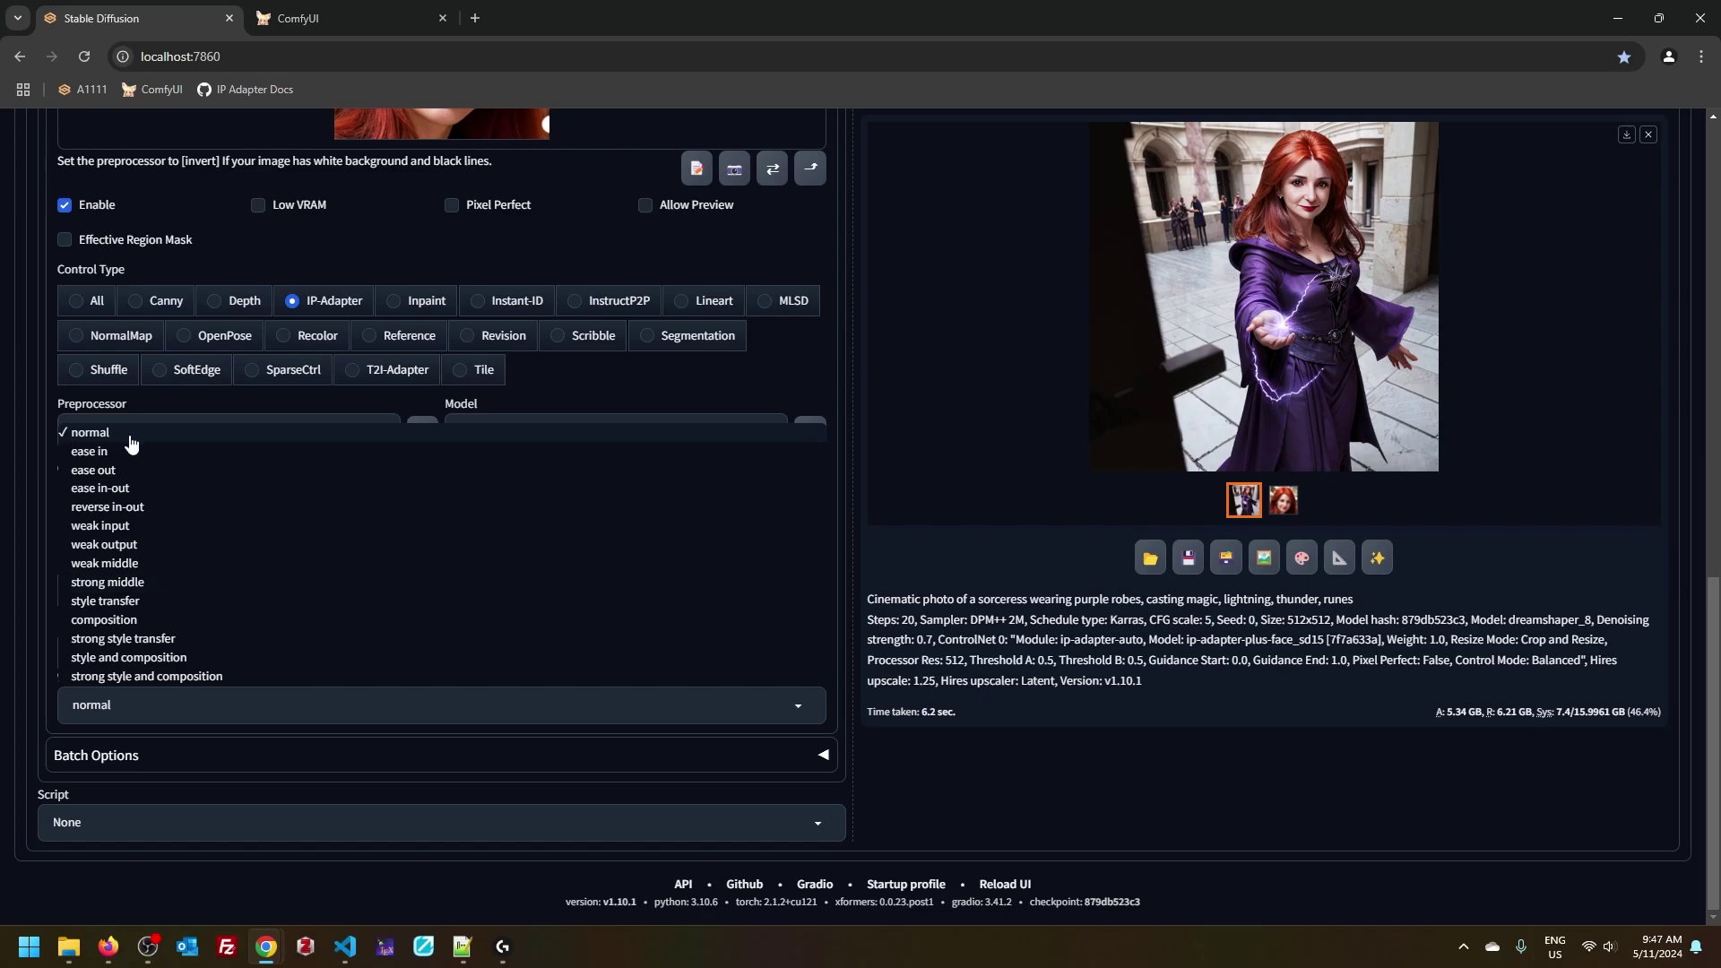
Step: Dismiss the Weight Type list leaving 'normal' selected for ip-adapter-plus-face_sd15 at weight 1
{"action": "left_click", "coordinate": [1030, 814]}
{"action": "scroll", "coordinate": [1030, 814], "scroll_direction": "up", "scroll_amount": 2}
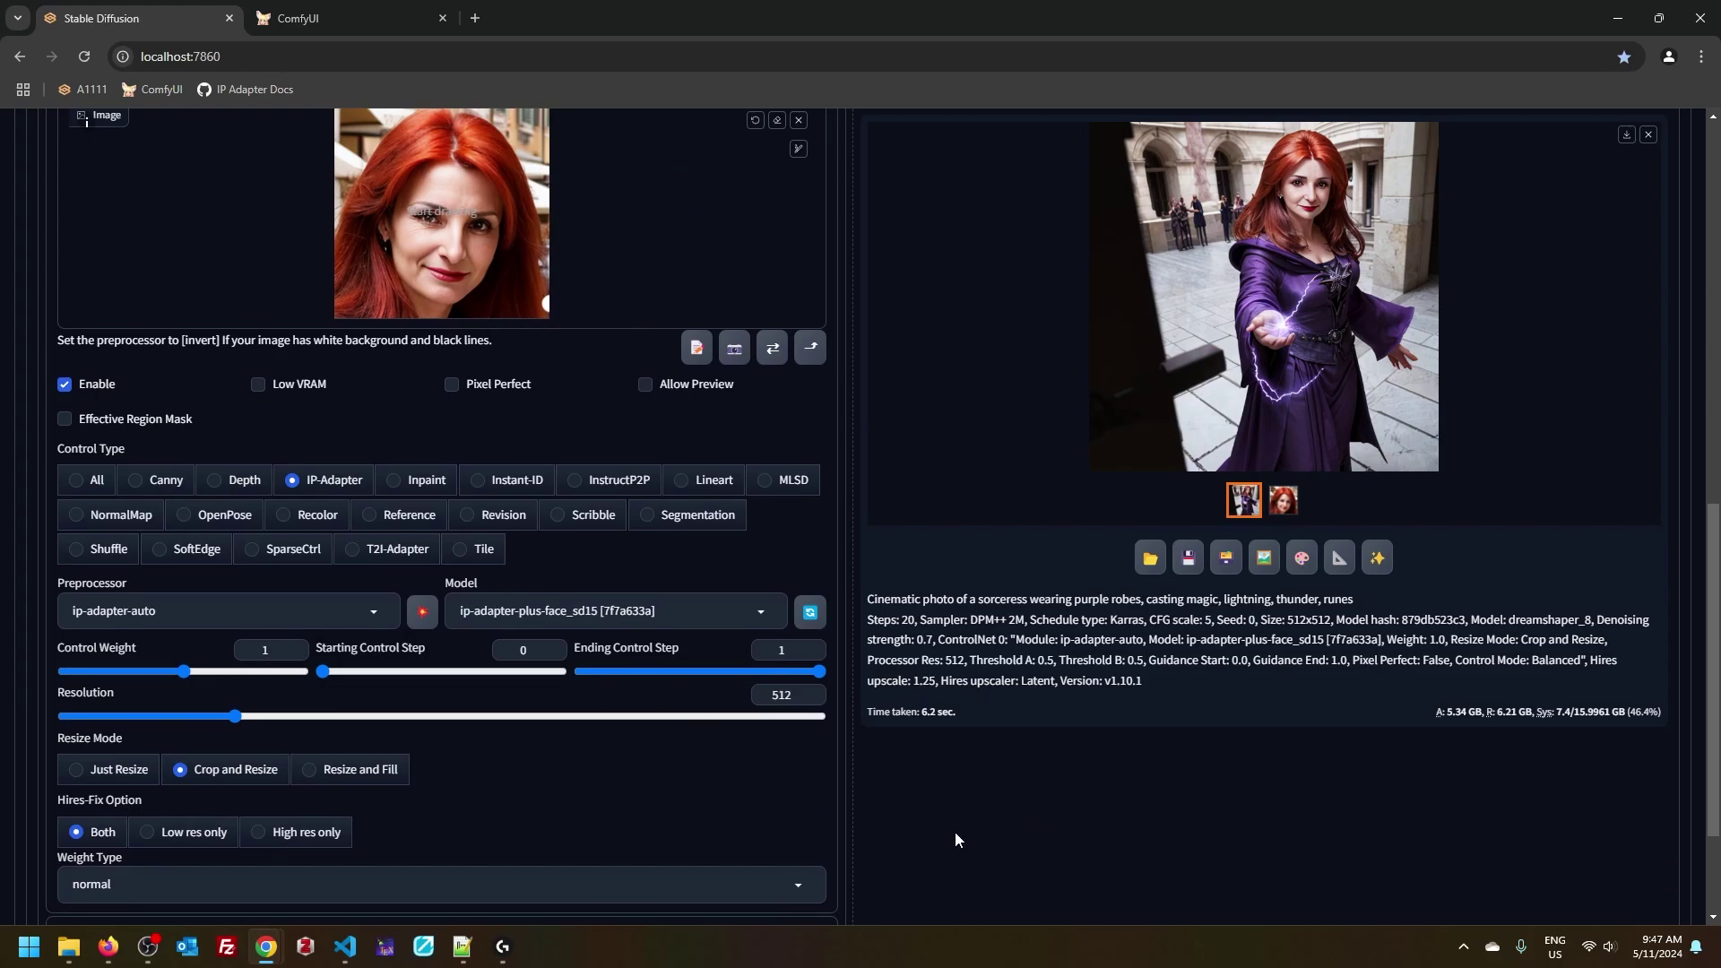
{"action": "scroll", "coordinate": [977, 856], "scroll_direction": "up", "scroll_amount": 10}
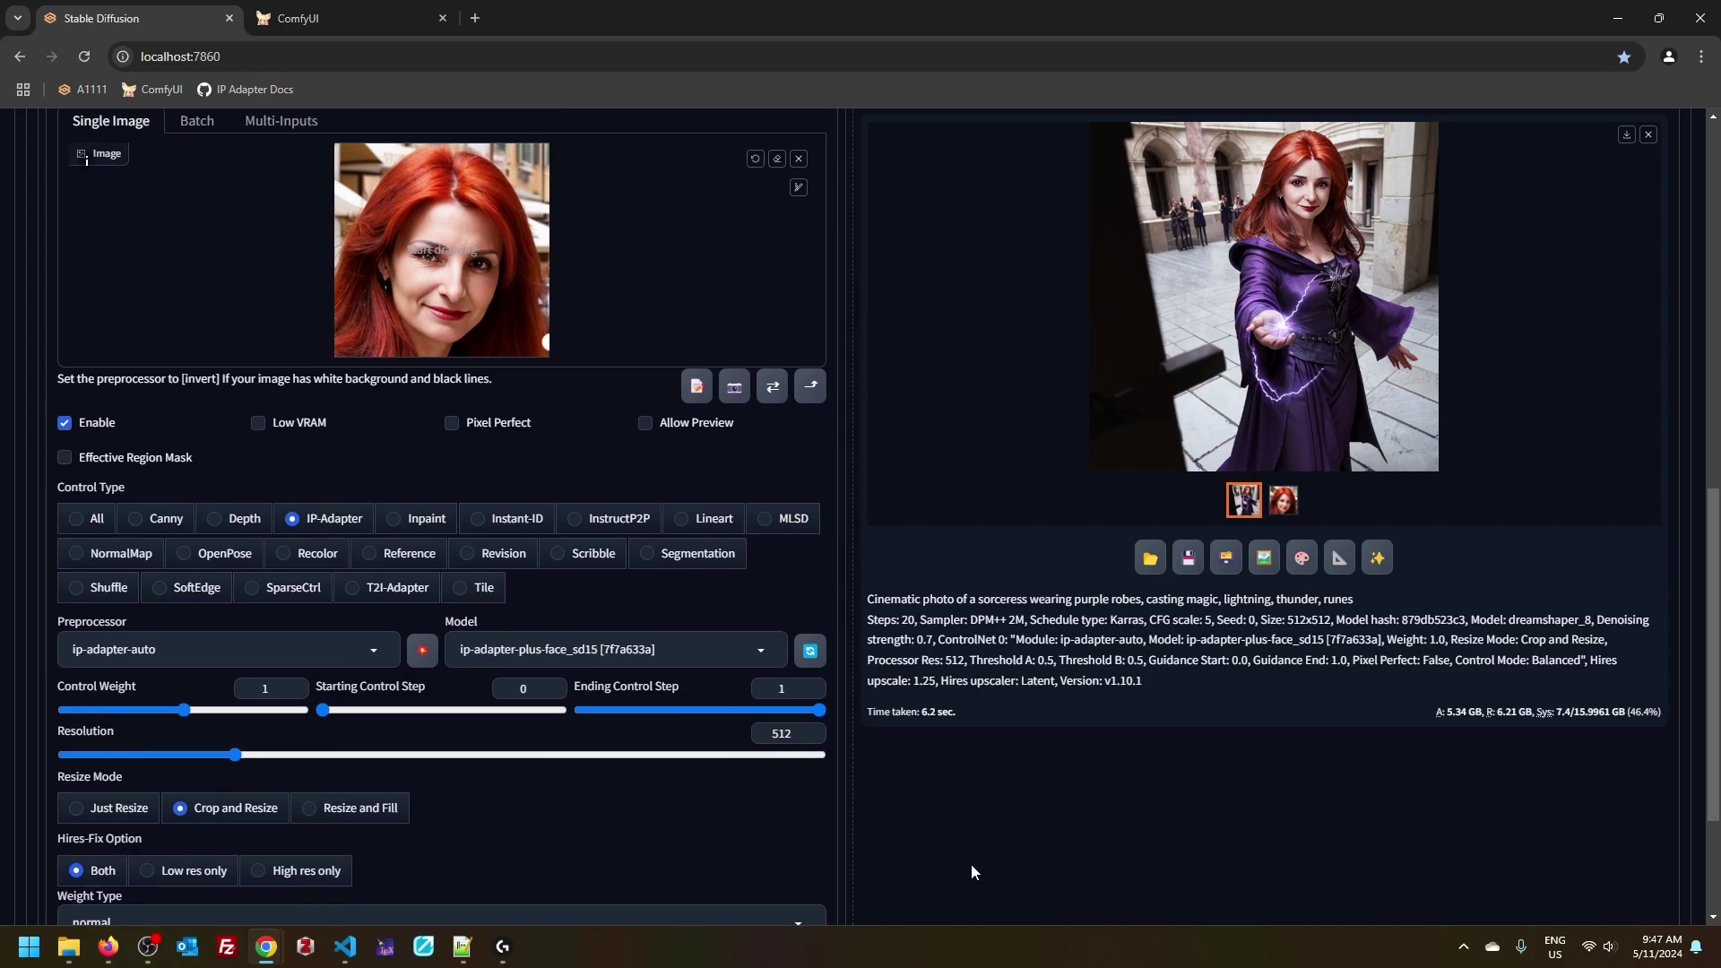